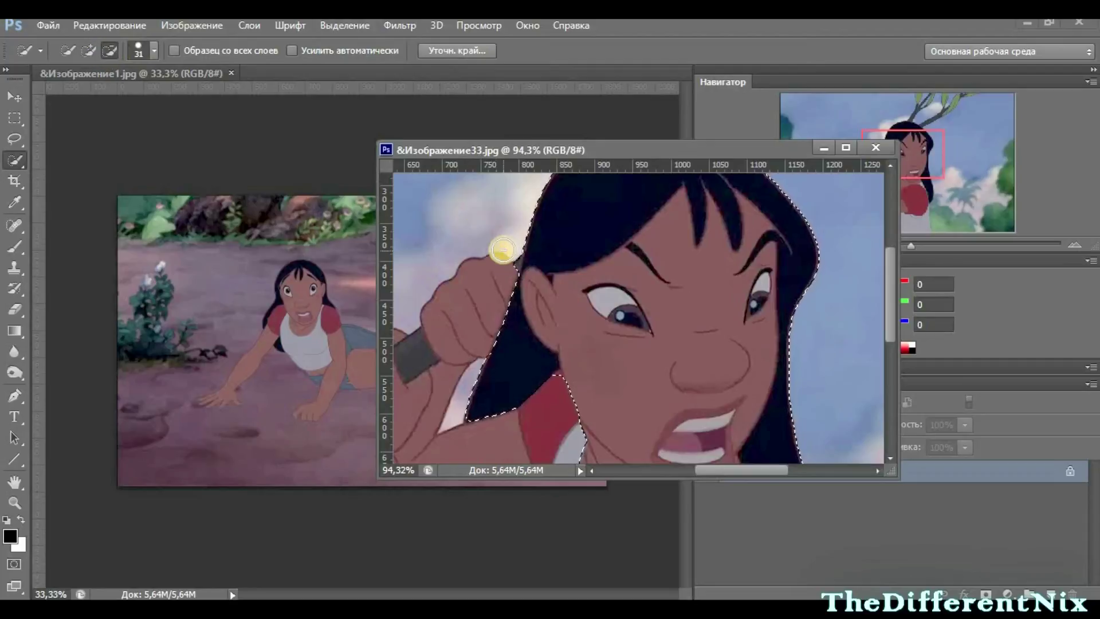
# Step: Refine the edge of the head selection with smoothing 23 and contrast 47%
pyautogui.scroll(-3, 490, 250)
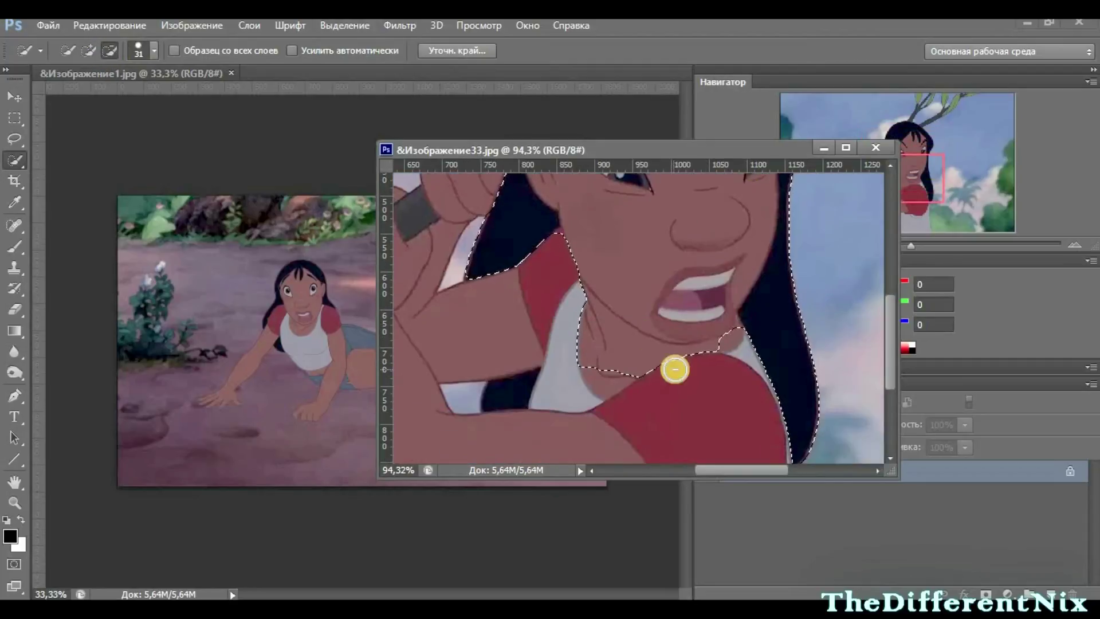
pyautogui.click(457, 50)
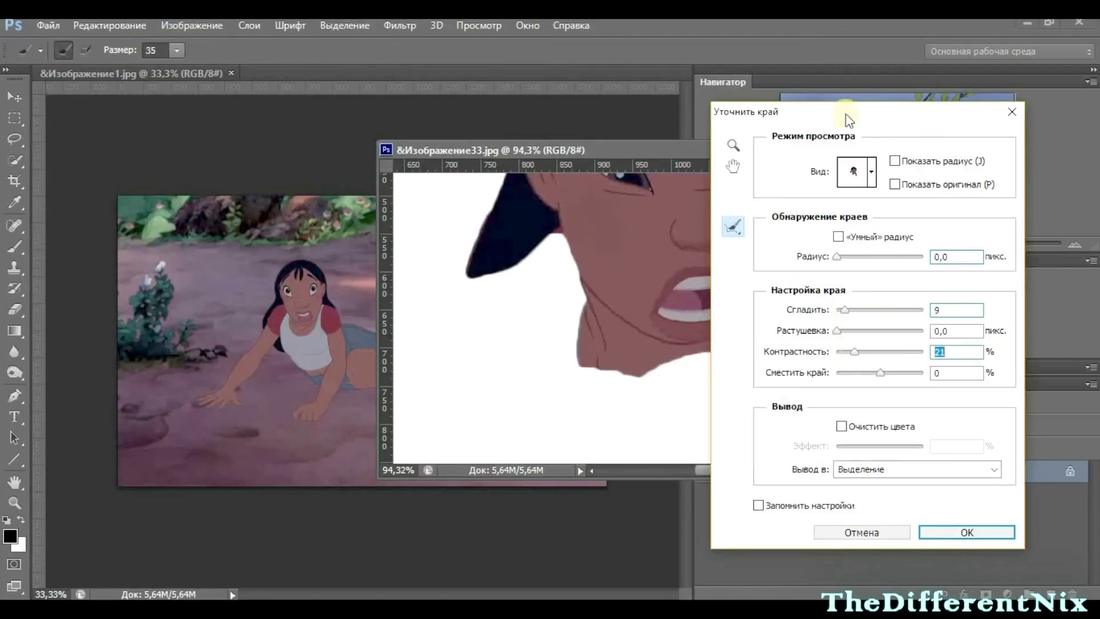
pyautogui.moveTo(852, 121); pyautogui.dragTo(982, 126)
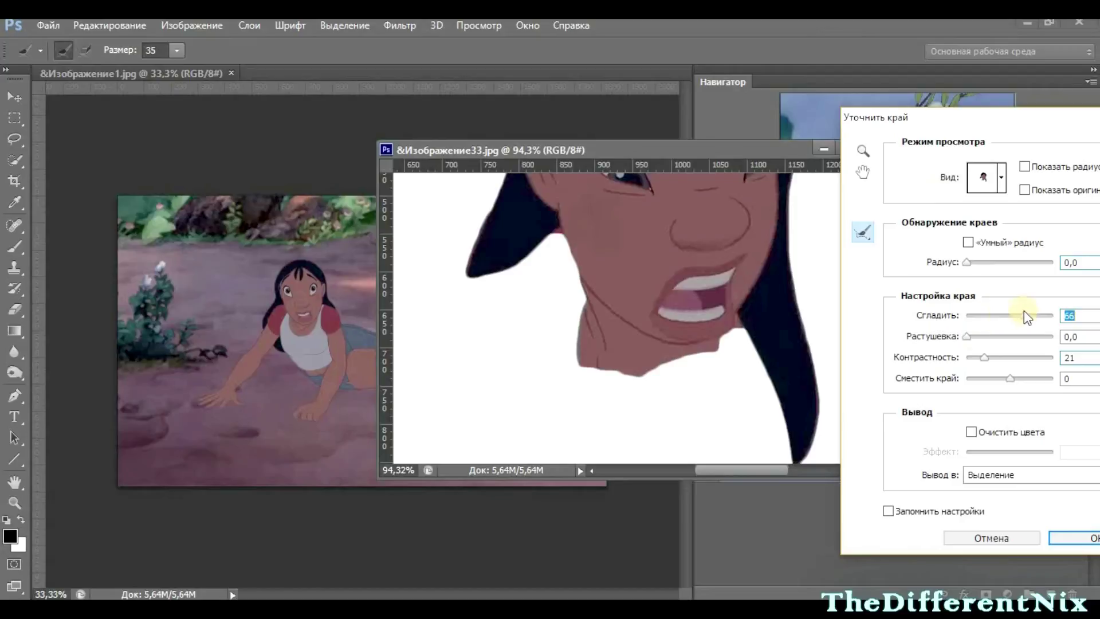
pyautogui.moveTo(984, 357); pyautogui.dragTo(1006, 359)
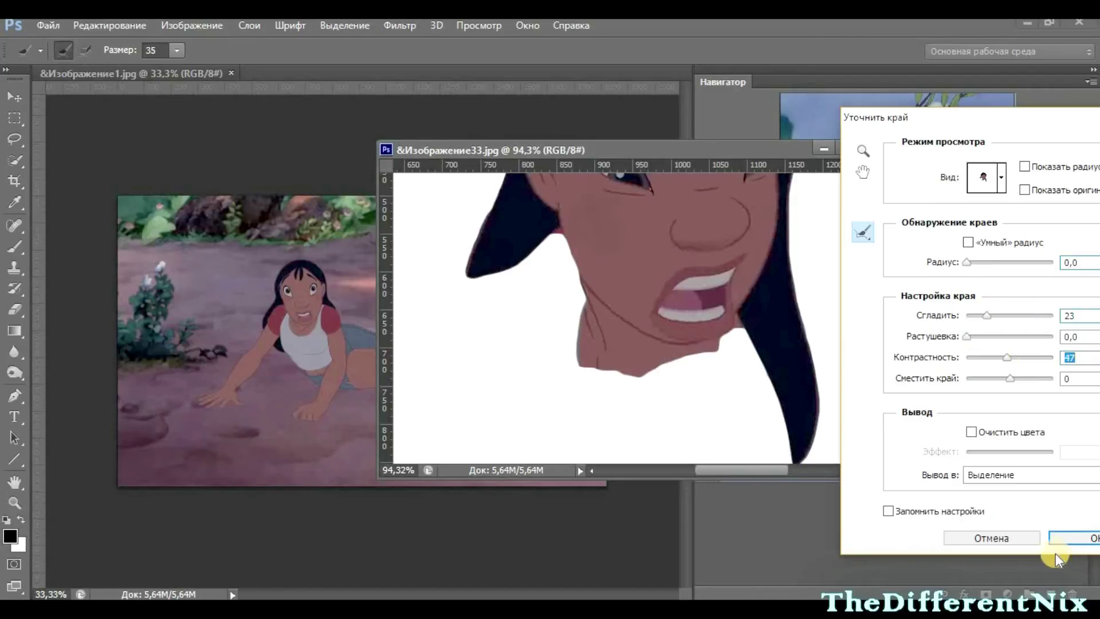
pyautogui.click(1069, 539)
# Step: Copy the selected head into &Изображение1.jpg and close the &Изображение33.jpg document
pyautogui.press('v')
pyautogui.moveTo(699, 277); pyautogui.dragTo(282, 307)
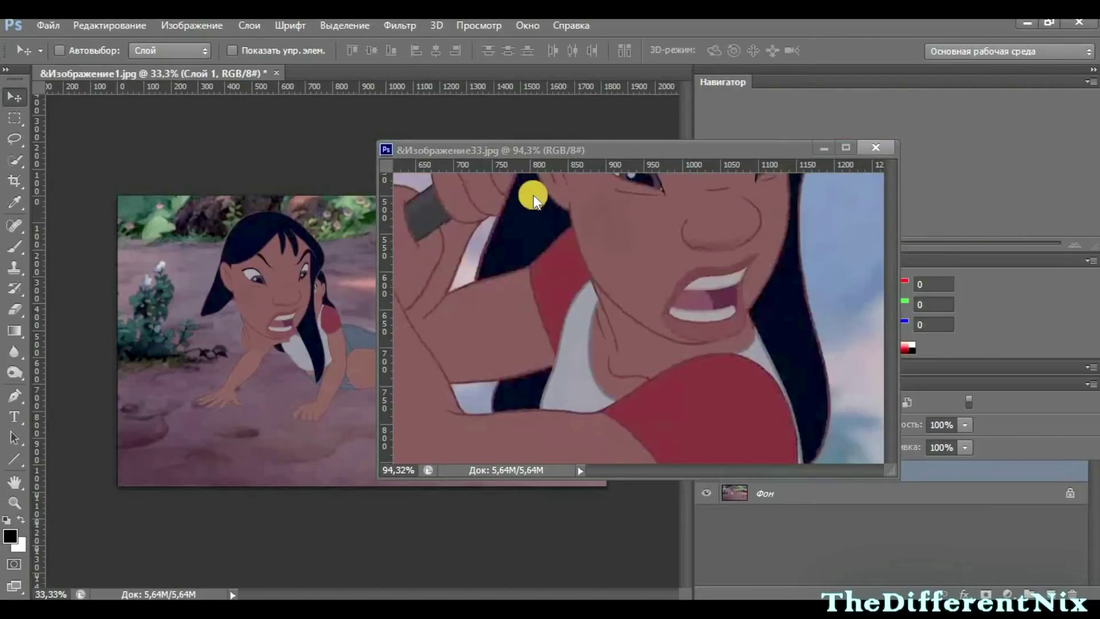
pyautogui.click(875, 147)
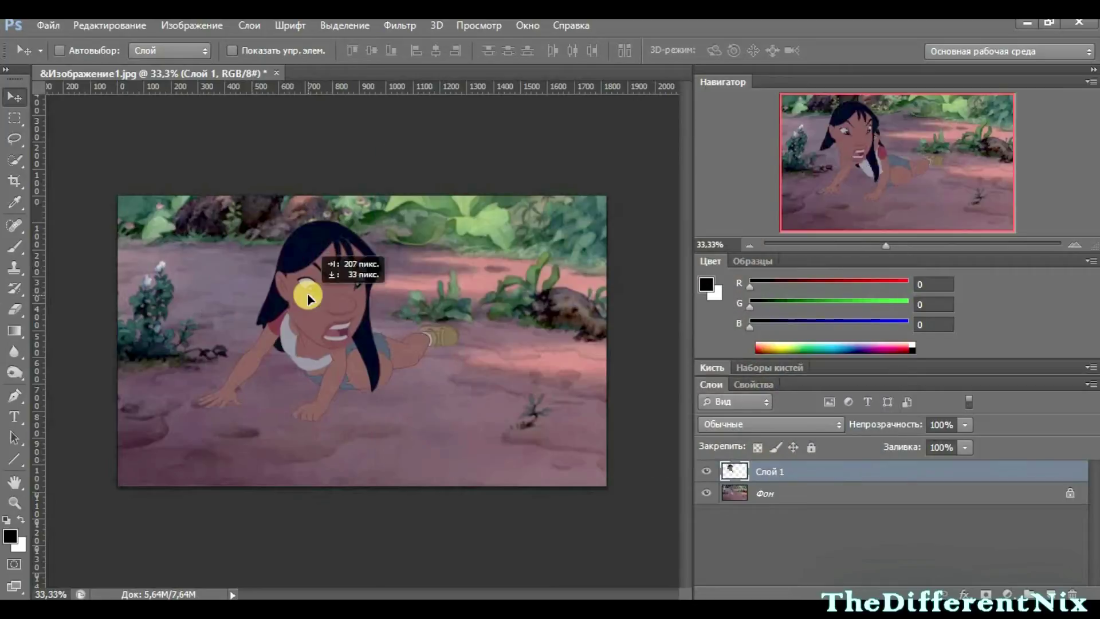
# Step: Place the pasted head over the crawling character's head and scale it down to about 49%
pyautogui.hotkey('ctrl', 't')
pyautogui.moveTo(372, 297); pyautogui.dragTo(328, 293)
pyautogui.scroll(10, 281, 316)
pyautogui.moveTo(365, 375); pyautogui.dragTo(384, 256)
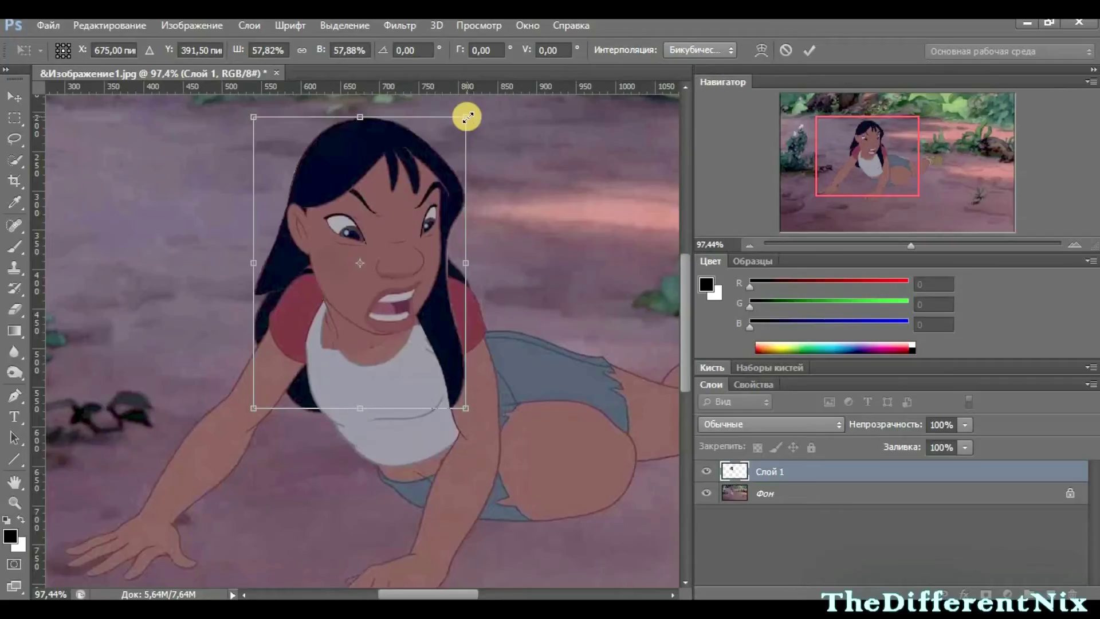
pyautogui.moveTo(468, 117); pyautogui.dragTo(447, 168)
pyautogui.moveTo(405, 228); pyautogui.dragTo(422, 205)
# Step: Flip the head horizontally and tilt it to follow the angle of the crawling character's head
pyautogui.rightClick(410, 222)
pyautogui.click(480, 484)
pyautogui.moveTo(498, 317); pyautogui.dragTo(511, 273)
pyautogui.moveTo(369, 236); pyautogui.dragTo(383, 234)
# Step: Lower the head layer's opacity to about 52% and fine-tune its size, rotation and position over the original face
pyautogui.click(965, 424)
pyautogui.moveTo(933, 442); pyautogui.dragTo(904, 445)
pyautogui.moveTo(435, 279)
pyautogui.mouseDown()
pyautogui.moveTo(446, 277)
pyautogui.moveTo(441, 287)
pyautogui.mouseUp()
pyautogui.moveTo(446, 124); pyautogui.dragTo(443, 127)
pyautogui.moveTo(425, 226); pyautogui.dragTo(428, 230)
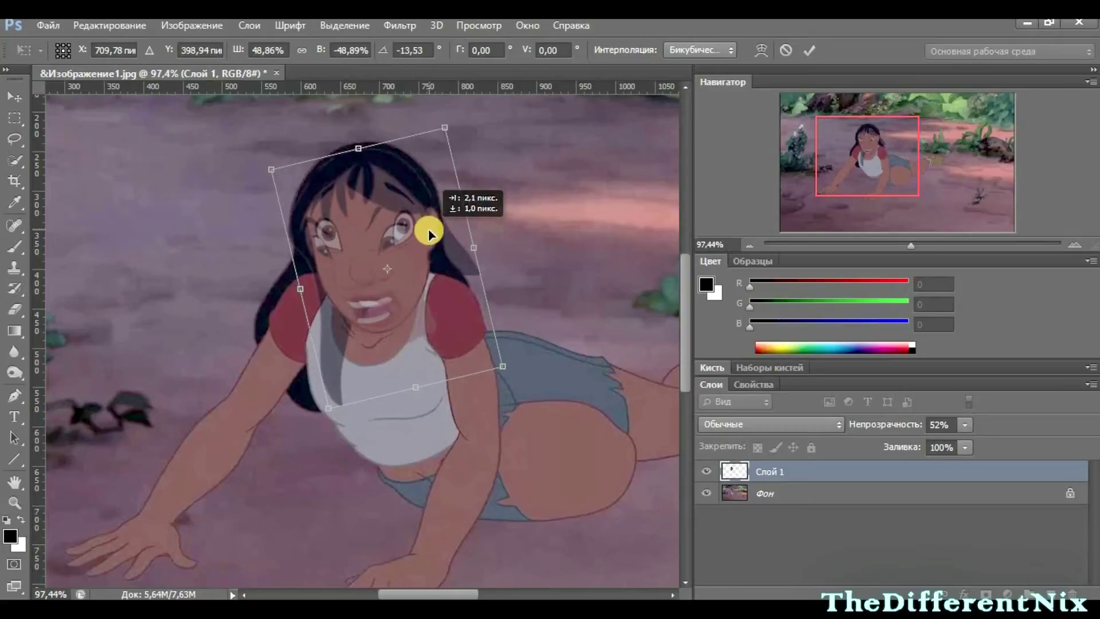
# Step: Restore the head layer's opacity to 100% and apply the transformation
pyautogui.click(965, 424)
pyautogui.moveTo(965, 443); pyautogui.dragTo(1084, 452)
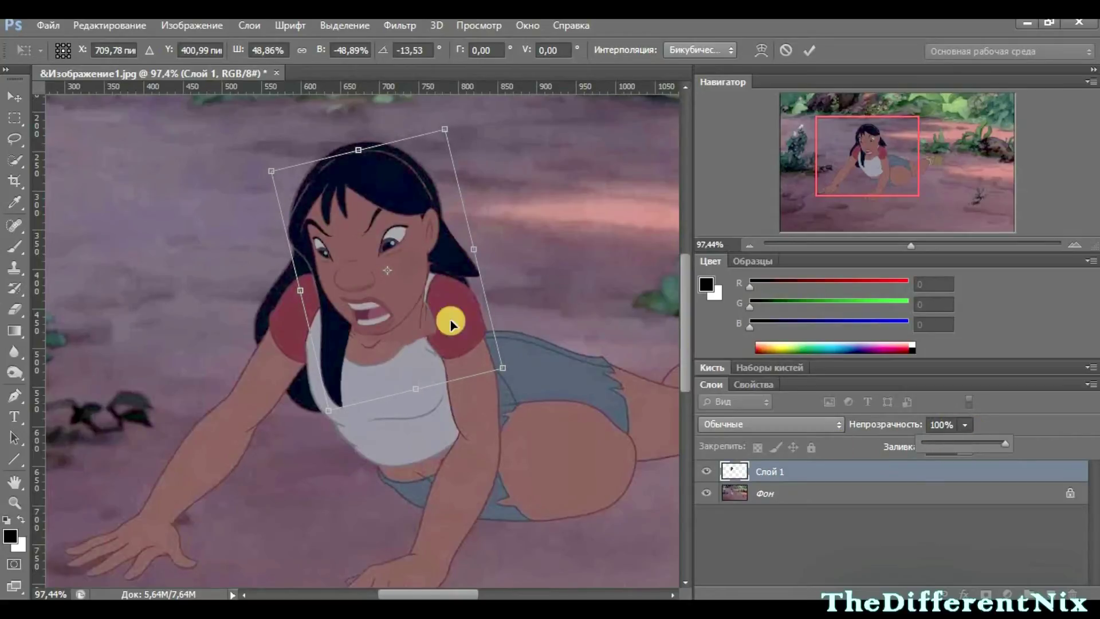
pyautogui.click(811, 51)
pyautogui.scroll(-8, 417, 311)
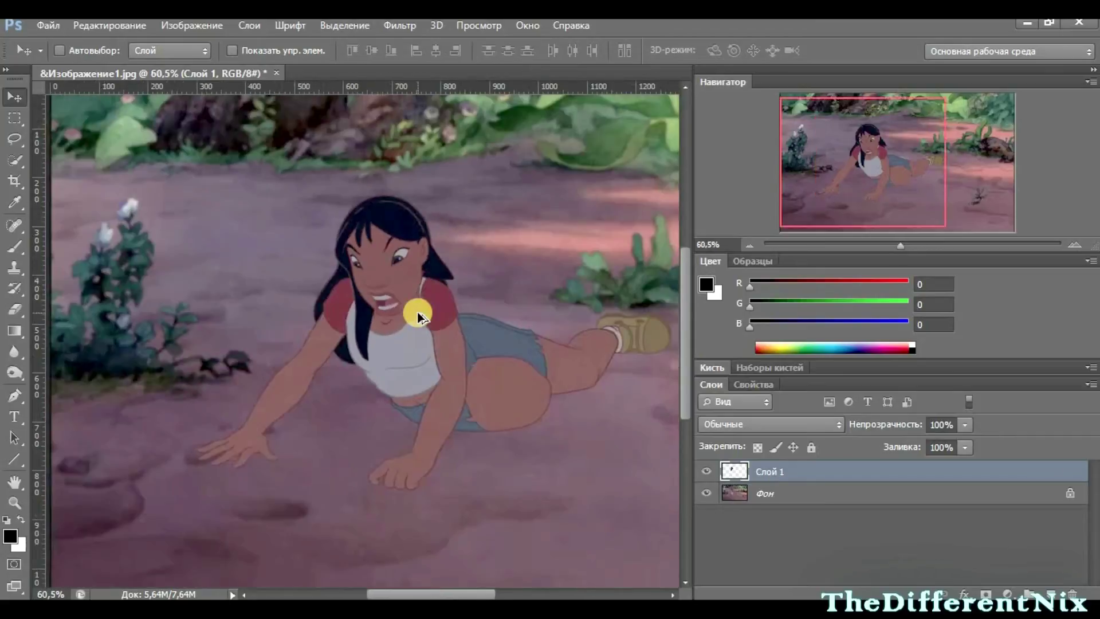
# Step: Add a layer mask to the head layer and set up a 15 px brush for masking
pyautogui.scroll(15, 418, 322)
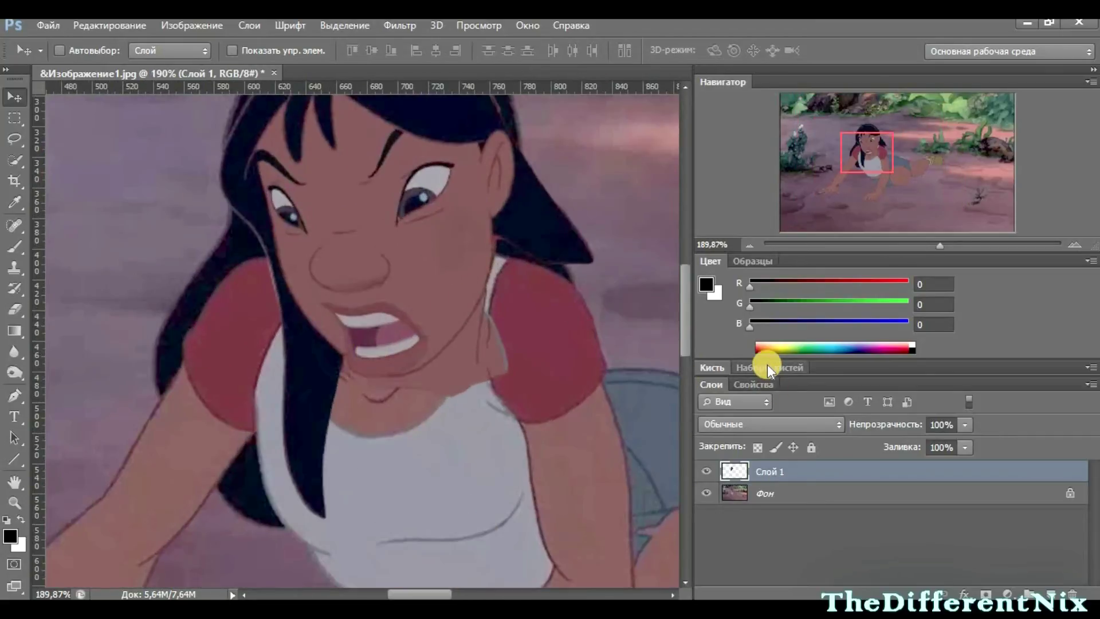
pyautogui.click(980, 593)
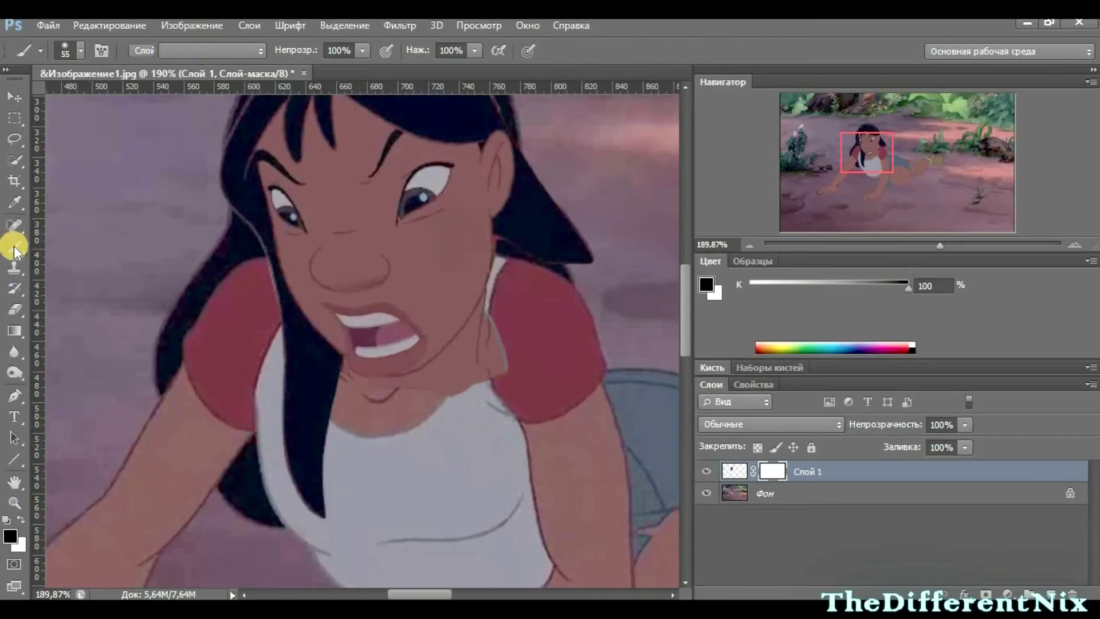
pyautogui.click(15, 248)
pyautogui.scroll(2, 282, 418)
pyautogui.click(71, 51)
pyautogui.moveTo(86, 139); pyautogui.dragTo(118, 139)
pyautogui.moveTo(58, 101); pyautogui.dragTo(33, 102)
# Step: Mask out the pasted long hair strand hanging over the shoulder and shirt
pyautogui.moveTo(329, 530)
pyautogui.mouseDown()
pyautogui.moveTo(304, 450)
pyautogui.moveTo(333, 362)
pyautogui.mouseUp()
pyautogui.scroll(-1, 271, 311)
pyautogui.scroll(4, 271, 314)
pyautogui.moveTo(277, 229)
pyautogui.mouseDown()
pyautogui.moveTo(311, 292)
pyautogui.moveTo(430, 429)
pyautogui.moveTo(299, 341)
pyautogui.moveTo(307, 430)
pyautogui.mouseUp()
pyautogui.scroll(1, 284, 318)
pyautogui.scroll(6, 270, 305)
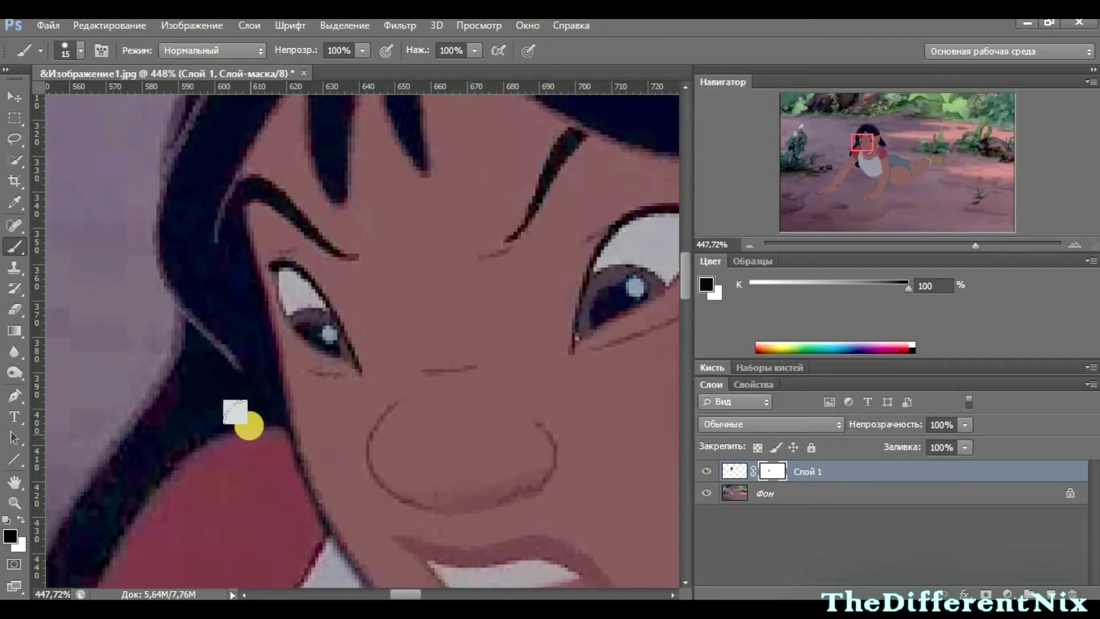
pyautogui.scroll(-6, 197, 440)
pyautogui.click(73, 45)
pyautogui.click(299, 293)
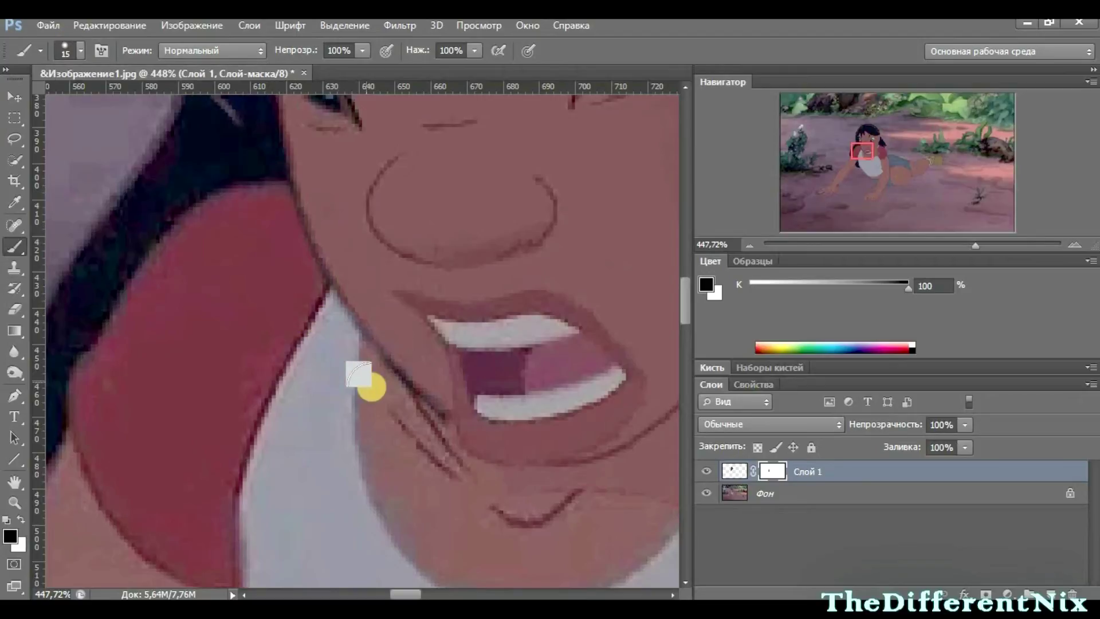
pyautogui.scroll(-2, 376, 387)
pyautogui.scroll(-8, 385, 405)
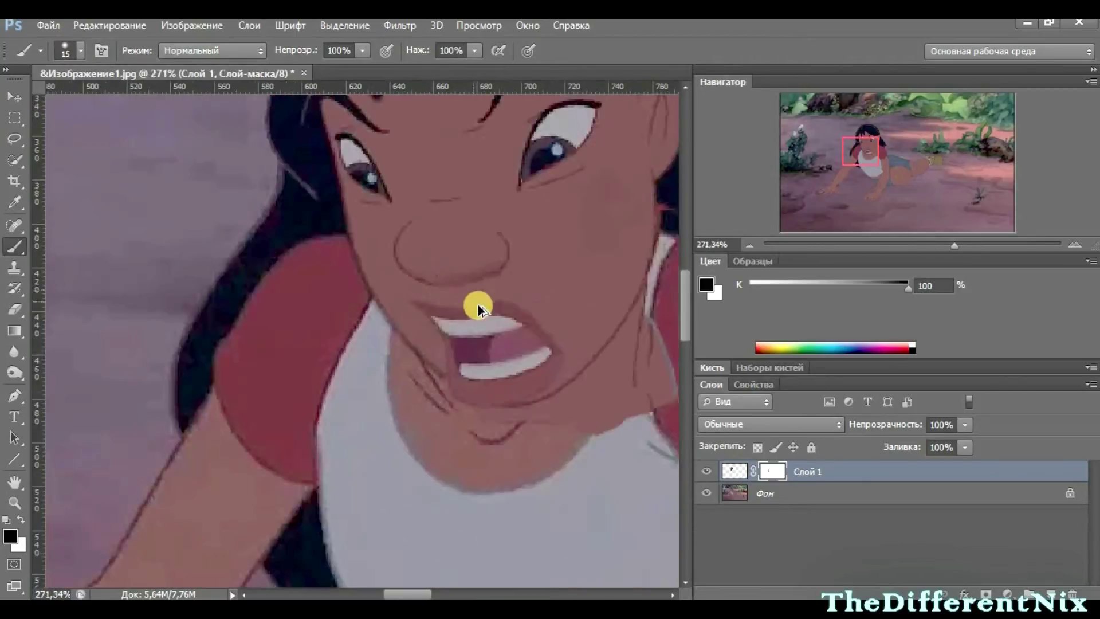
# Step: Mask out the leftover pasted neck pieces around the shirt collar, undoing unwanted strokes
pyautogui.scroll(6, 566, 356)
pyautogui.scroll(1, 587, 399)
pyautogui.moveTo(530, 355)
pyautogui.mouseDown()
pyautogui.moveTo(541, 216)
pyautogui.moveTo(440, 336)
pyautogui.mouseUp()
pyautogui.hotkey('ctrl', 'z')
pyautogui.scroll(1, 503, 294)
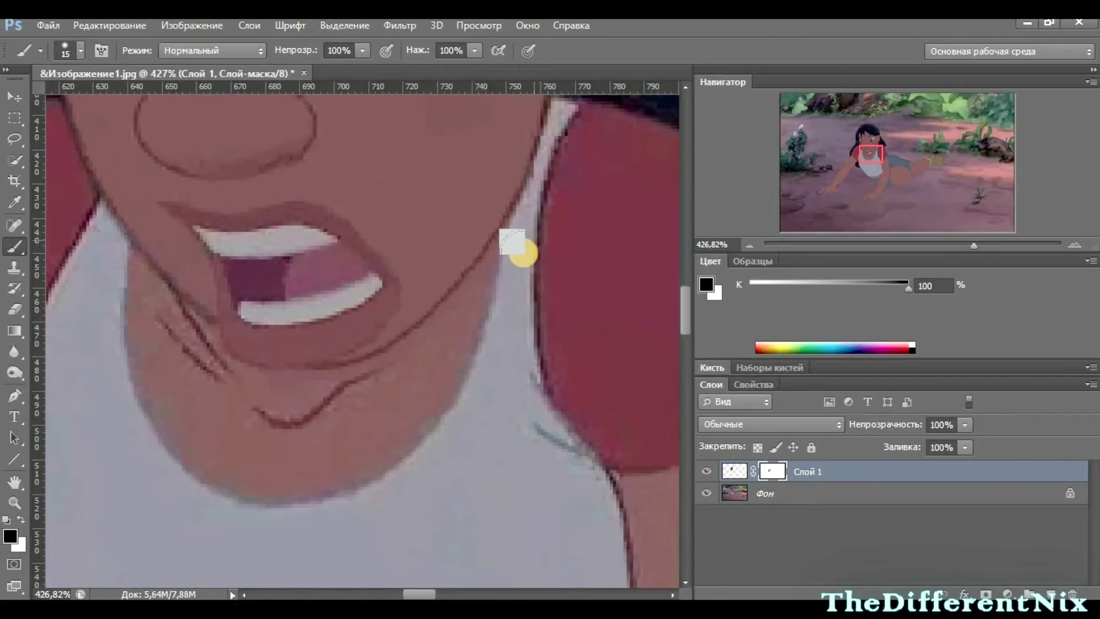
pyautogui.click(119, 27)
pyautogui.click(547, 266)
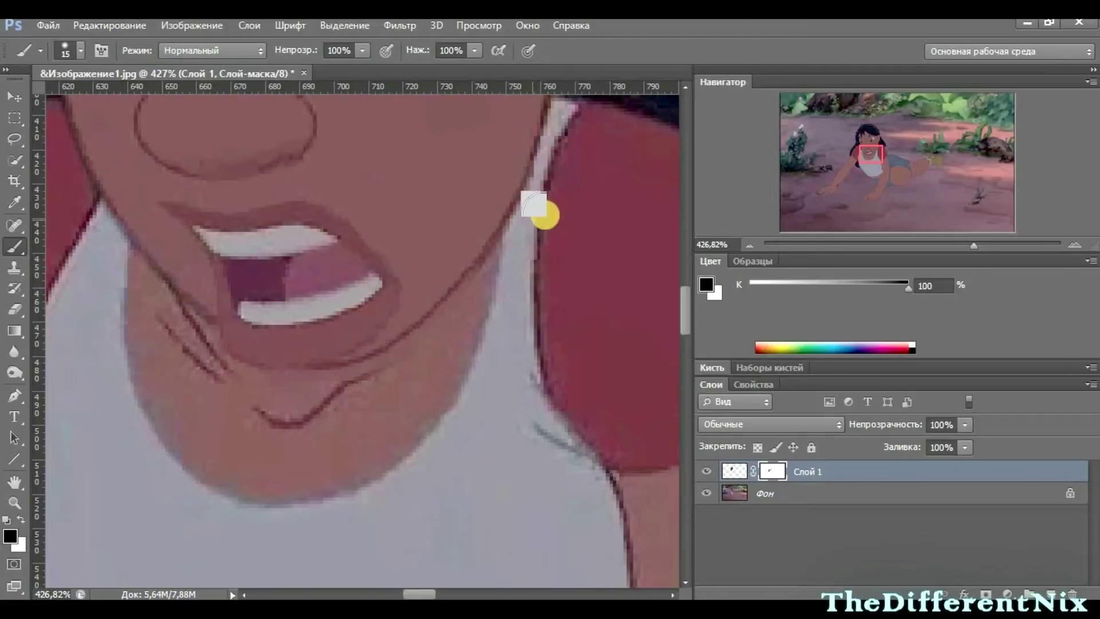
# Step: Nudge the pasted head slightly downward, and return to painting on its layer mask with the Brush tool
pyautogui.press('v')
pyautogui.click(735, 471)
pyautogui.moveTo(356, 166)
pyautogui.mouseDown()
pyautogui.moveTo(356, 123)
pyautogui.moveTo(360, 182)
pyautogui.mouseUp()
pyautogui.click(775, 472)
pyautogui.click(14, 246)
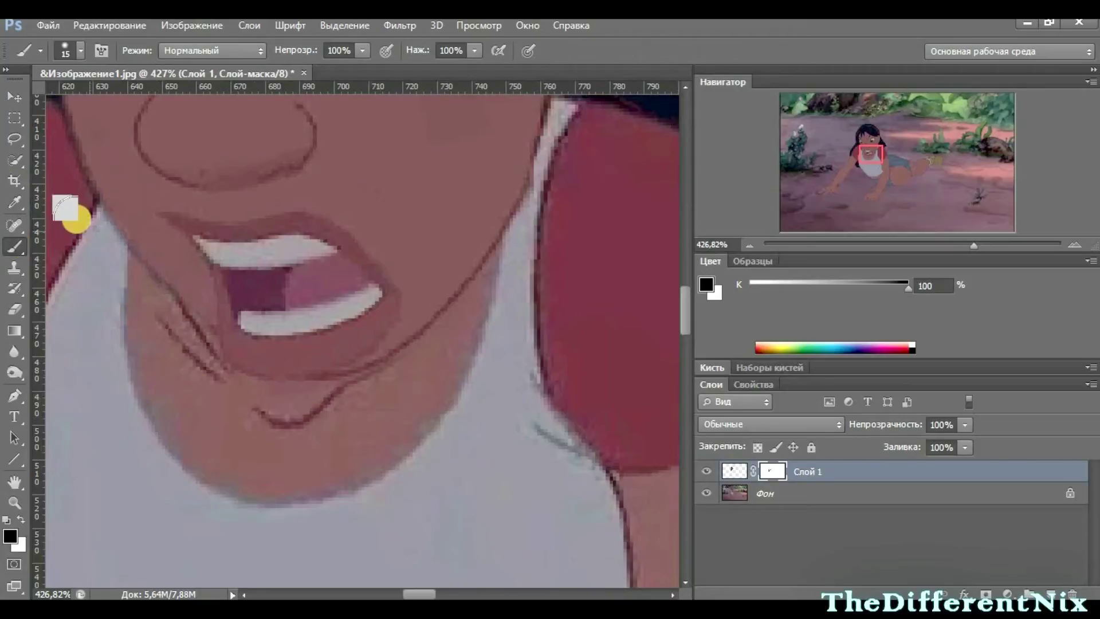
# Step: Mask out the pasted hair tip sticking out behind the ear above the shoulder
pyautogui.moveTo(417, 592); pyautogui.dragTo(394, 592)
pyautogui.scroll(3, 362, 245)
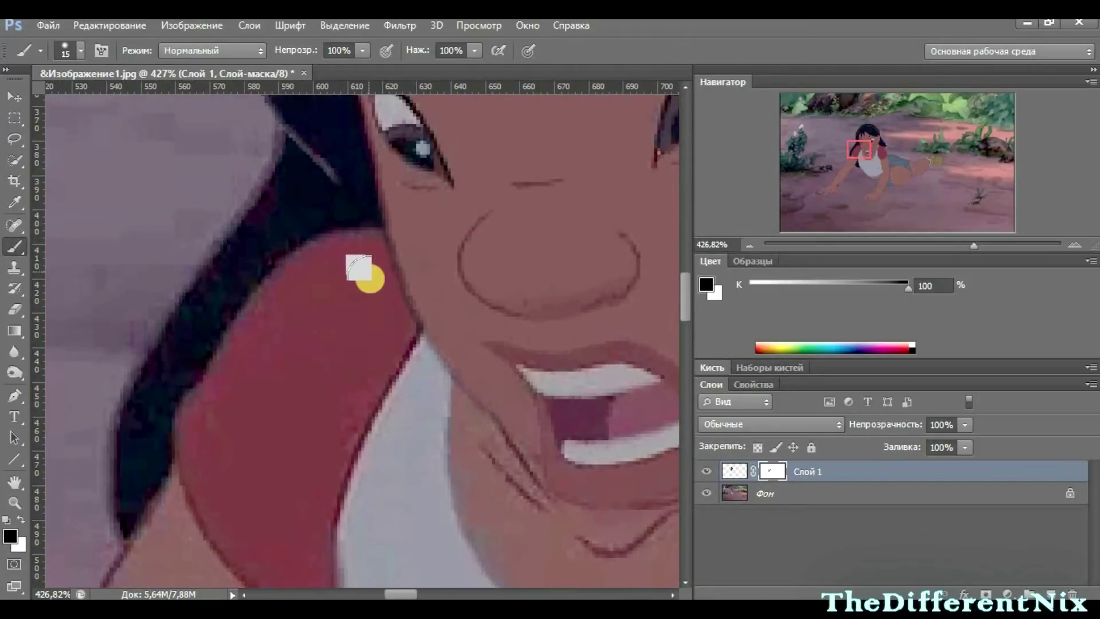
pyautogui.scroll(-19, 589, 277)
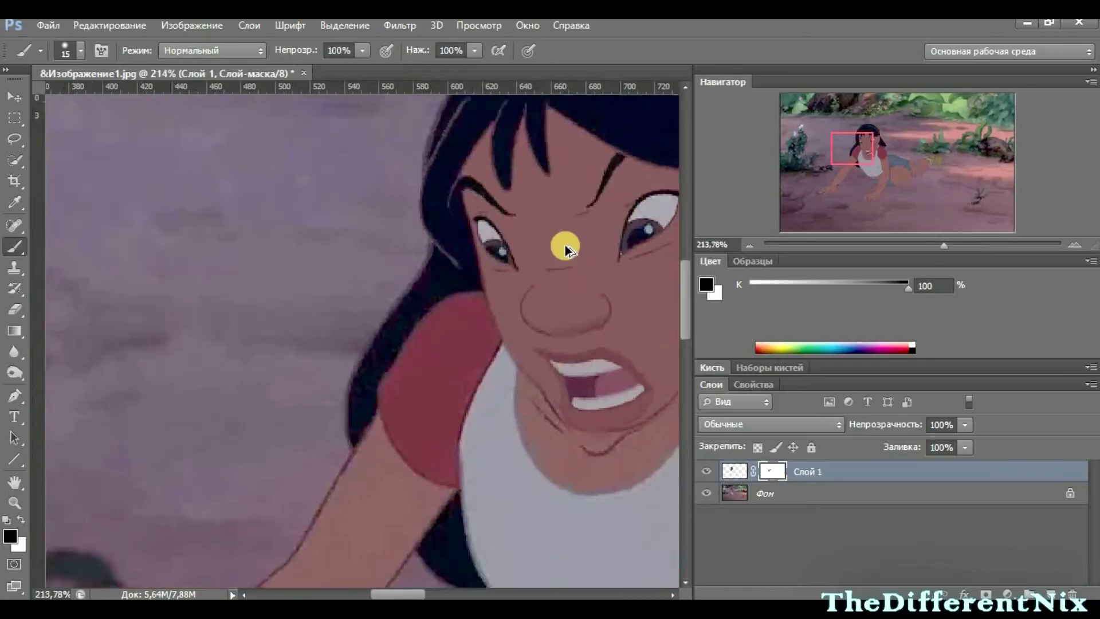
pyautogui.scroll(14, 613, 225)
pyautogui.moveTo(419, 594); pyautogui.dragTo(437, 593)
pyautogui.scroll(6, 358, 244)
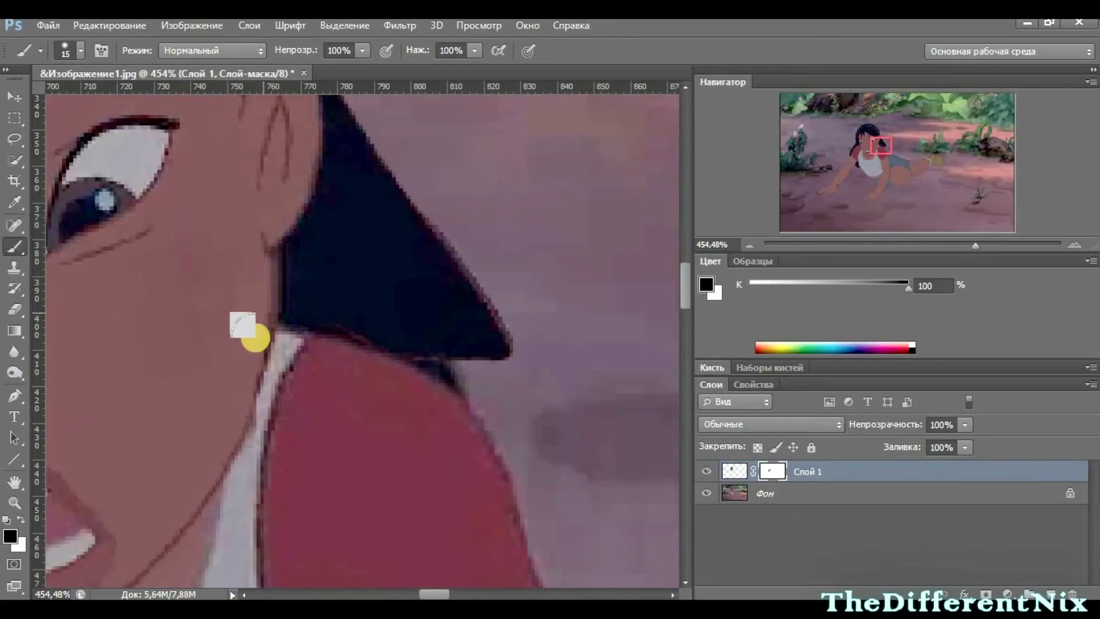
pyautogui.moveTo(447, 329)
pyautogui.mouseDown()
pyautogui.moveTo(430, 270)
pyautogui.moveTo(366, 277)
pyautogui.moveTo(356, 151)
pyautogui.mouseUp()
pyautogui.scroll(3, 358, 246)
pyautogui.scroll(3, 340, 207)
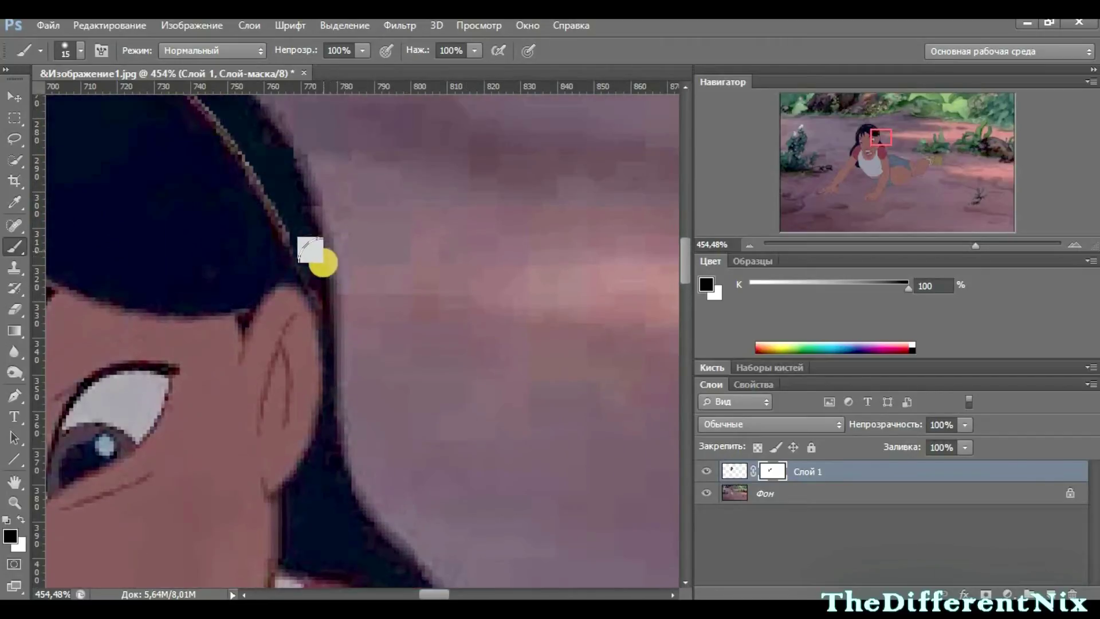
# Step: Try masking along the pasted ear and undo the stroke
pyautogui.moveTo(303, 430); pyautogui.dragTo(286, 461)
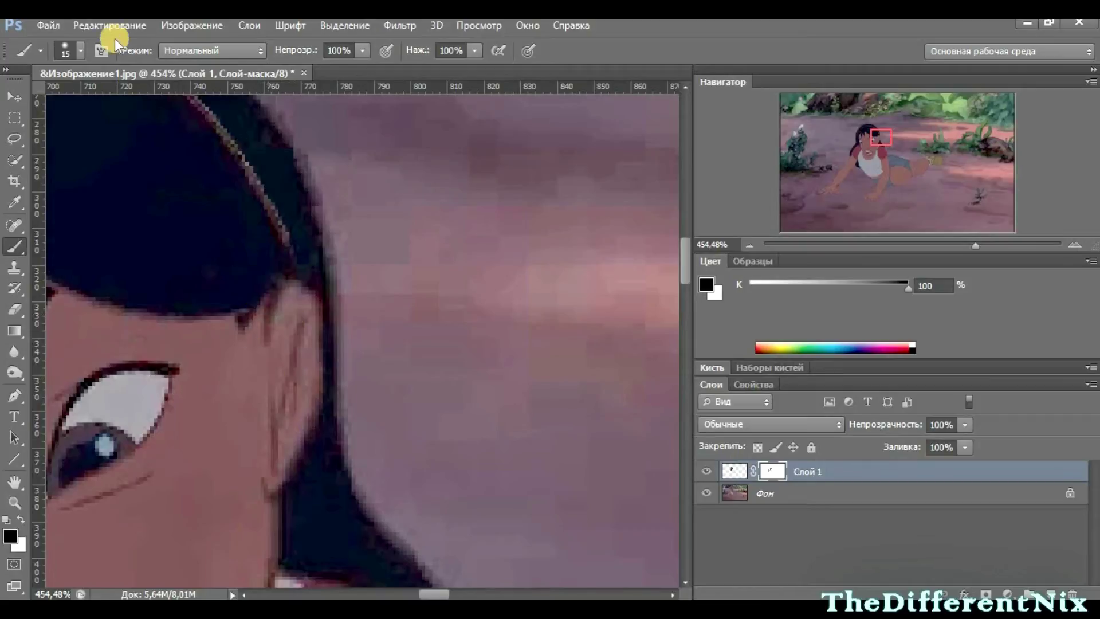
pyautogui.click(127, 25)
pyautogui.click(143, 77)
# Step: Mask out the light outline arching across the top of the pasted hair, undoing any unwanted stroke
pyautogui.scroll(3, 327, 235)
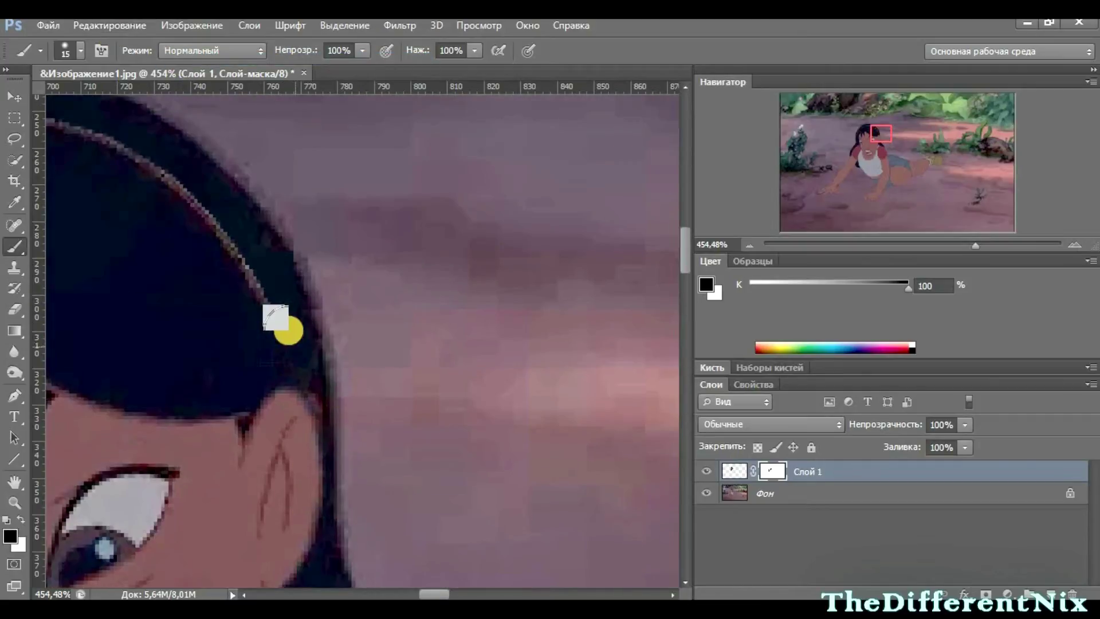
pyautogui.scroll(-5, 220, 358)
pyautogui.scroll(5, 94, 229)
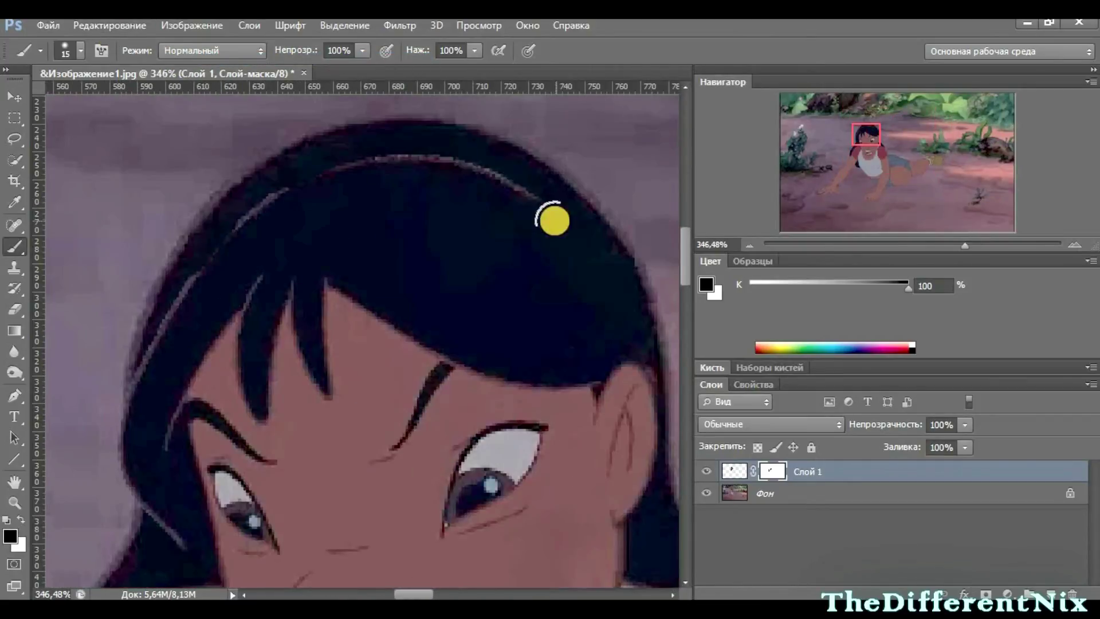
pyautogui.moveTo(299, 181); pyautogui.dragTo(512, 179)
pyautogui.click(123, 26)
pyautogui.click(143, 43)
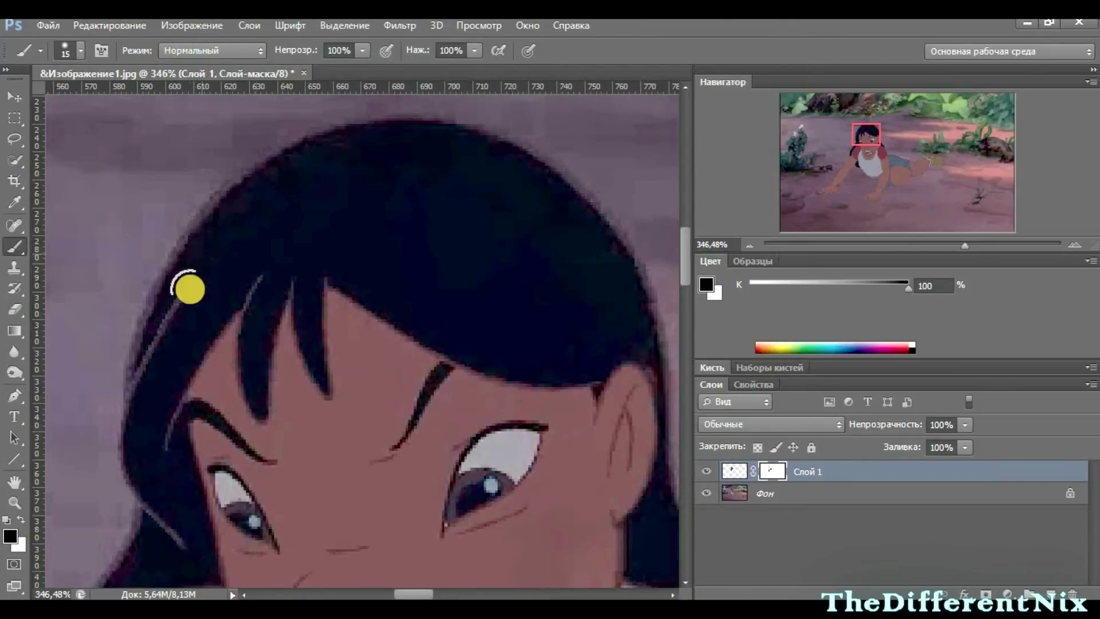
# Step: Add a new empty layer above the masked head layer
pyautogui.scroll(-10, 346, 349)
pyautogui.scroll(-6, 334, 506)
pyautogui.scroll(1, 375, 171)
pyautogui.scroll(4, 381, 253)
pyautogui.scroll(-2, 378, 260)
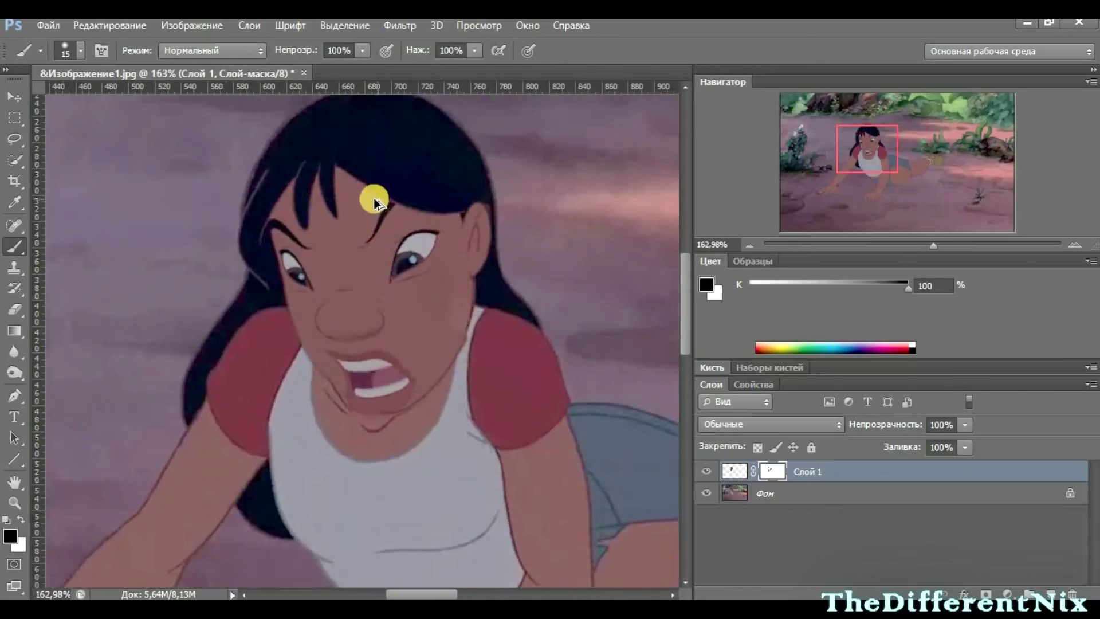
pyautogui.scroll(3, 379, 317)
pyautogui.click(741, 471)
pyautogui.scroll(-1, 518, 417)
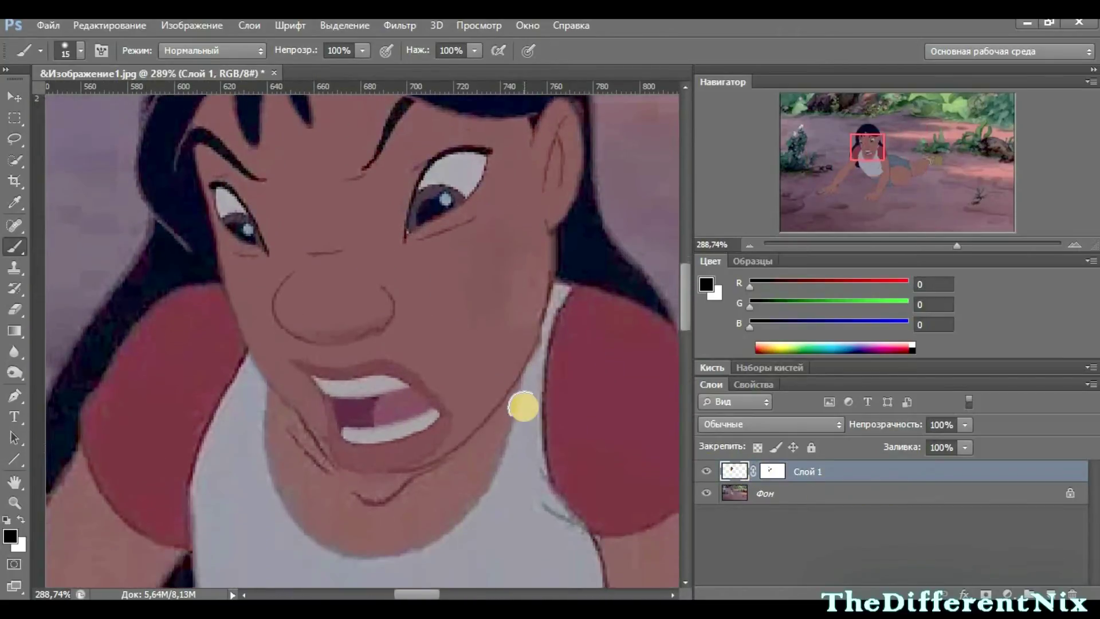
pyautogui.scroll(3, 529, 391)
pyautogui.click(1049, 590)
pyautogui.scroll(-2, 289, 418)
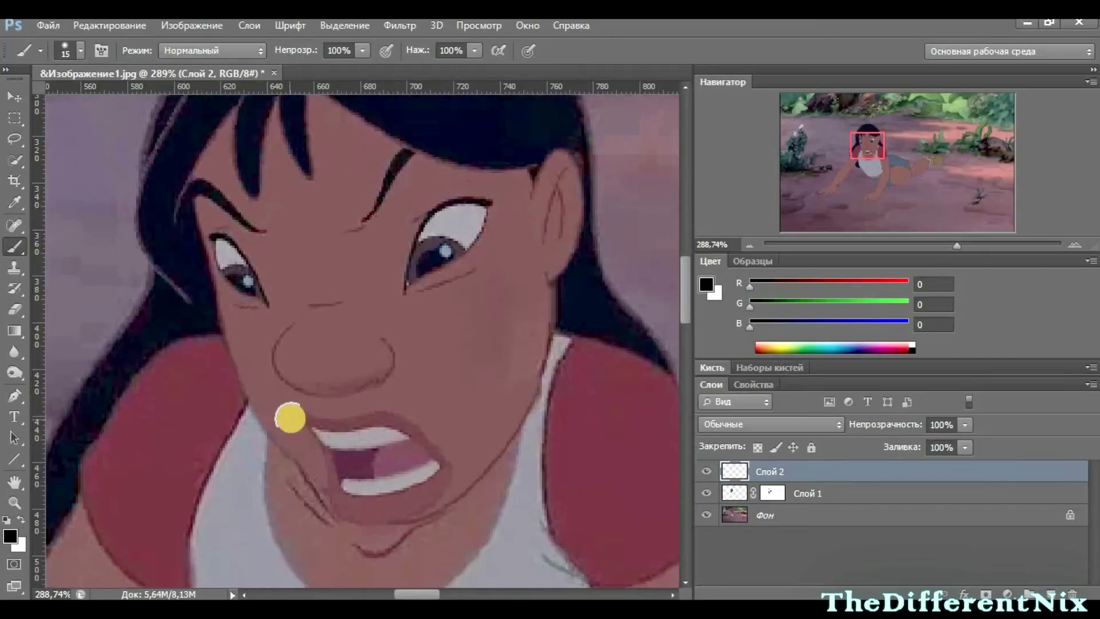
# Step: Sample the greyish tooth colour and paint two pointed fangs on the upper teeth with a 2 px brush
pyautogui.scroll(4, 449, 385)
pyautogui.press('i')
pyautogui.click(500, 287)
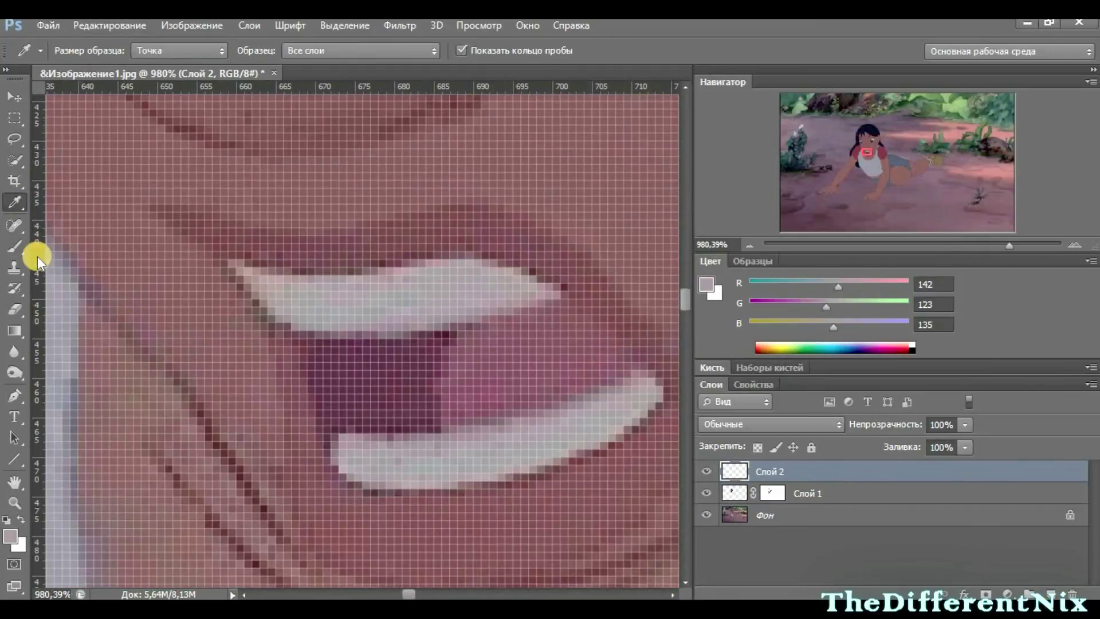
pyautogui.click(14, 247)
pyautogui.click(75, 51)
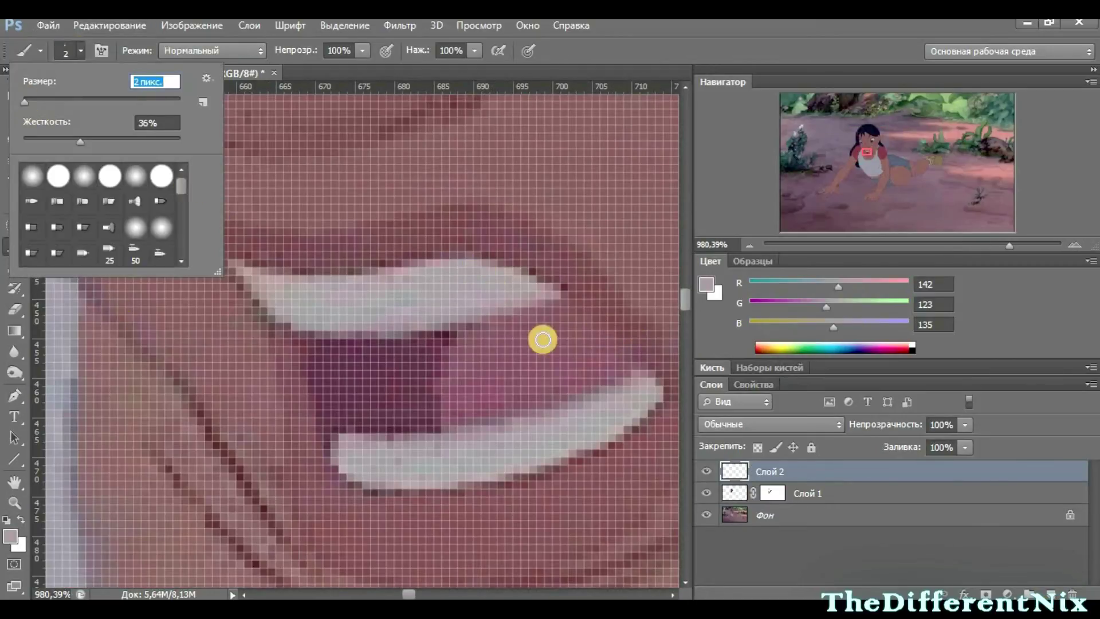
pyautogui.click(493, 304)
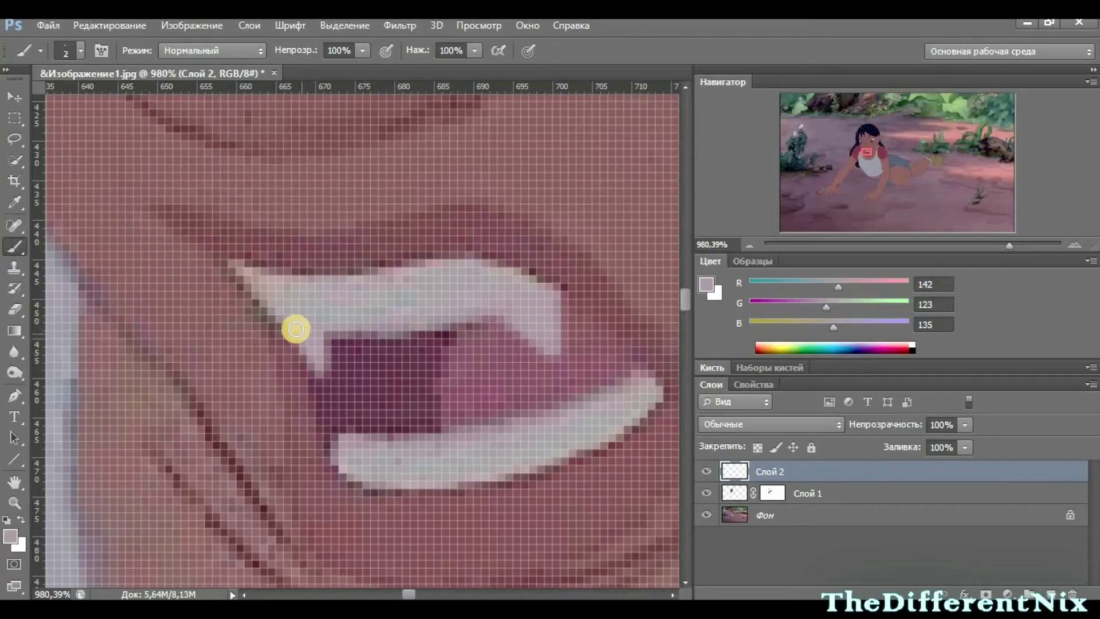
pyautogui.scroll(-10, 338, 319)
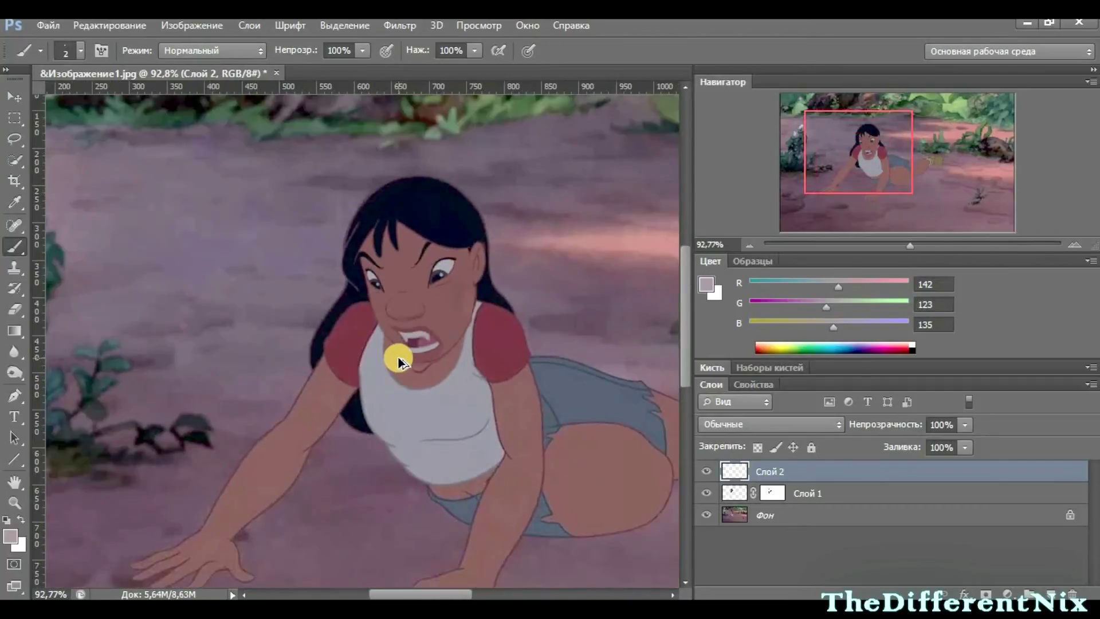
# Step: Add a new empty layer above the fangs layer and sample the skin colour from the ear
pyautogui.scroll(-2, 408, 353)
pyautogui.press('d')
pyautogui.scroll(8, 469, 319)
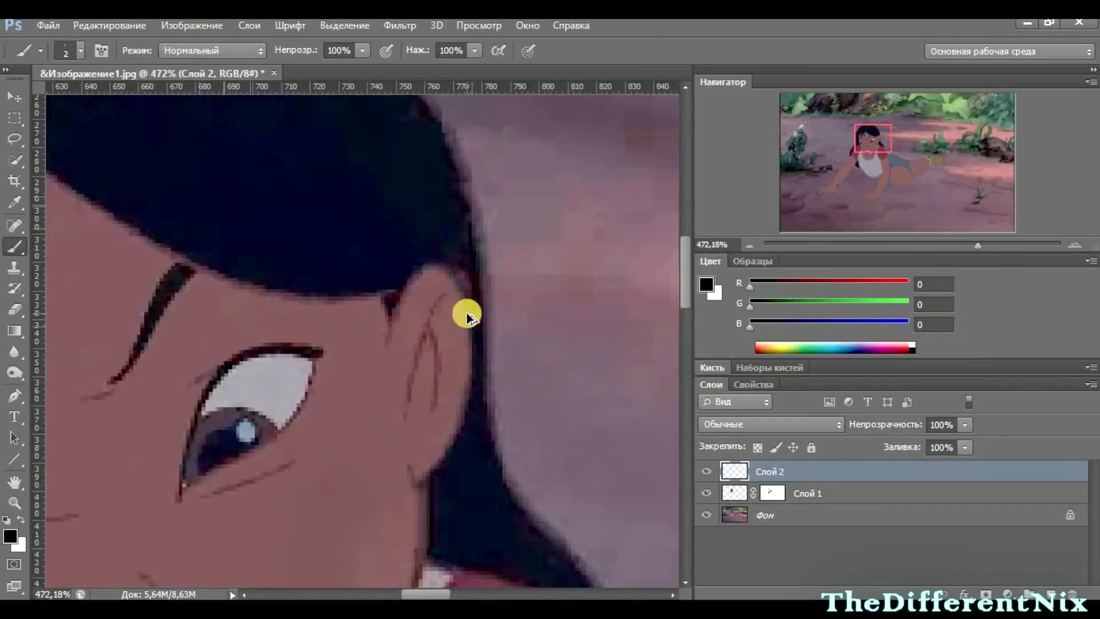
pyautogui.click(1049, 591)
pyautogui.click(14, 203)
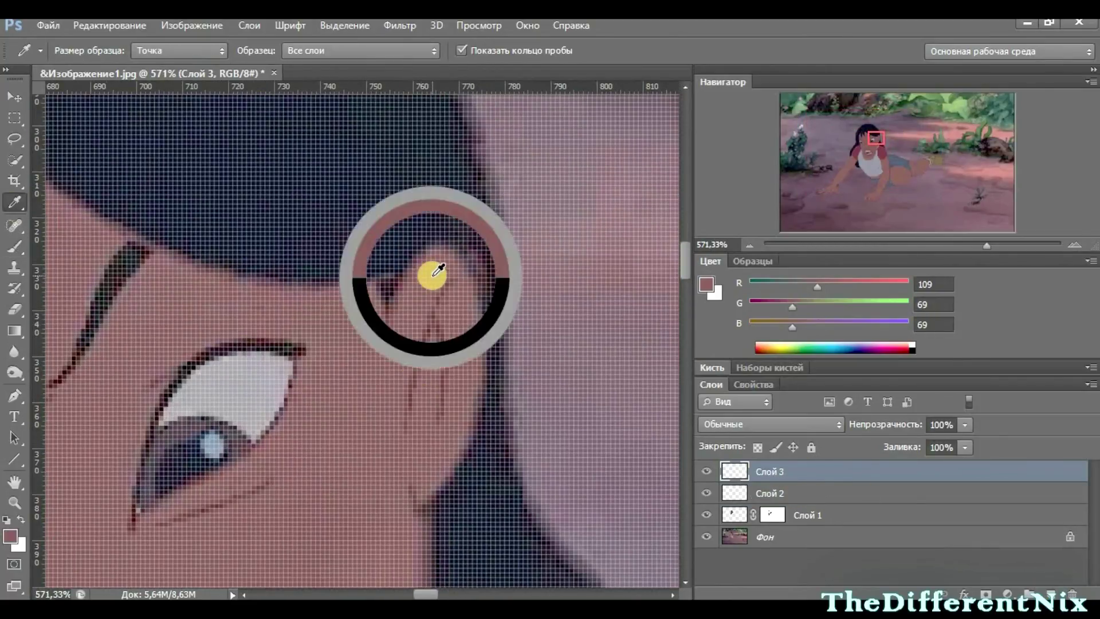
pyautogui.click(433, 274)
# Step: Paint a tall, pointed elf-like tip over the ear with a 5 px brush in the sampled skin colour
pyautogui.click(15, 247)
pyautogui.scroll(3, 439, 263)
pyautogui.click(80, 51)
pyautogui.moveTo(114, 140); pyautogui.dragTo(132, 140)
pyautogui.moveTo(405, 301); pyautogui.dragTo(491, 170)
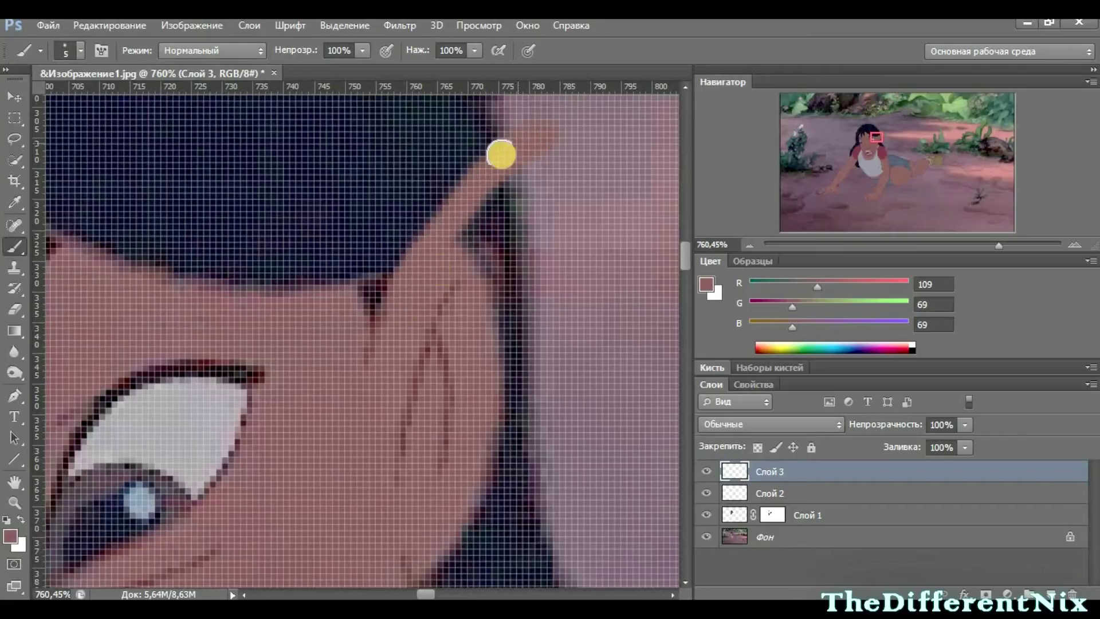
pyautogui.moveTo(529, 342); pyautogui.dragTo(481, 483)
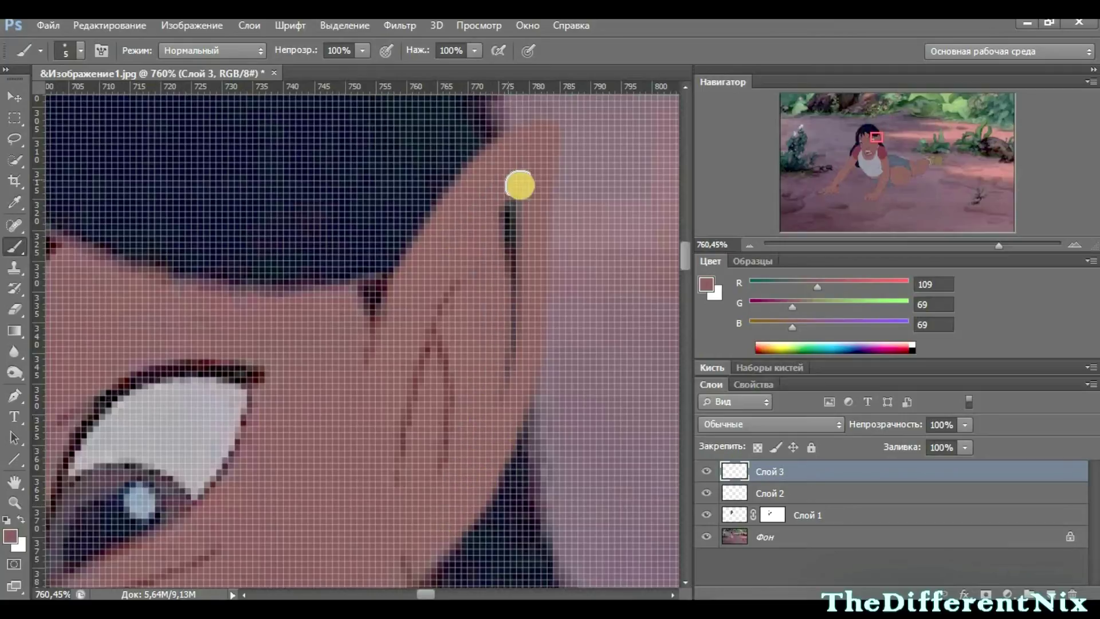
pyautogui.scroll(-14, 523, 344)
# Step: Lasso the inner-ear lines on the pasted head layer and copy the selection to a new layer
pyautogui.scroll(10, 538, 360)
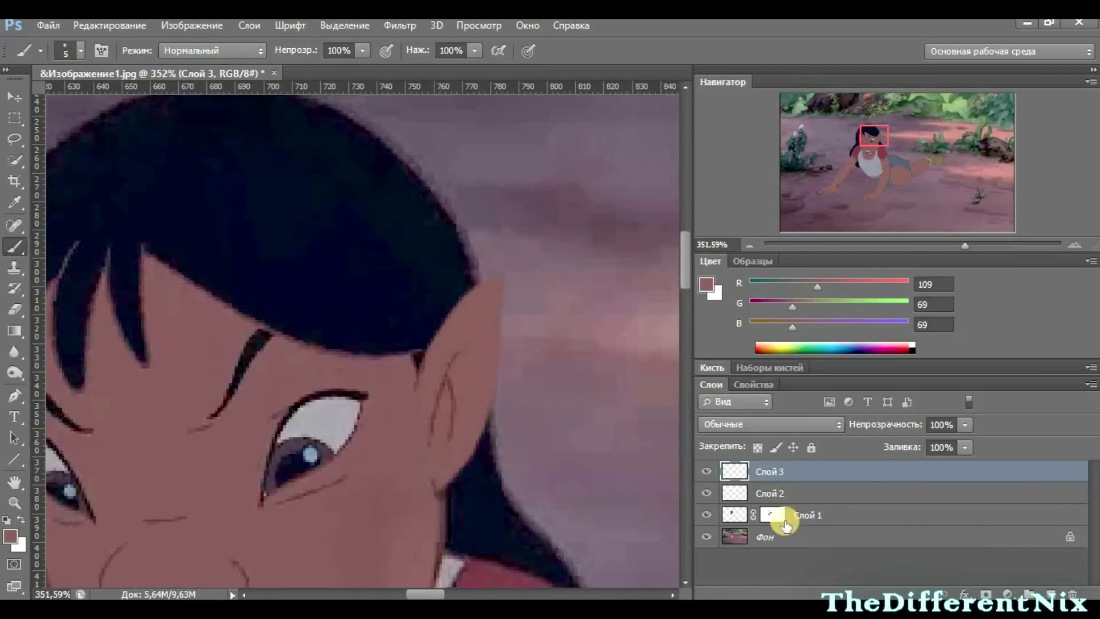
pyautogui.click(718, 515)
pyautogui.click(13, 162)
pyautogui.click(15, 136)
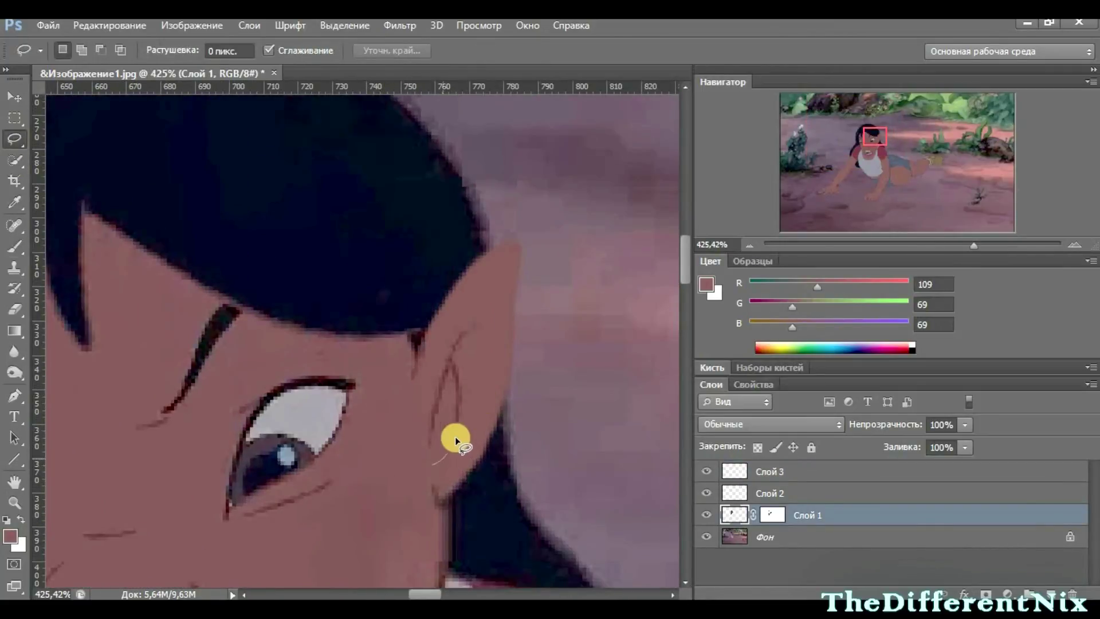
pyautogui.rightClick(478, 378)
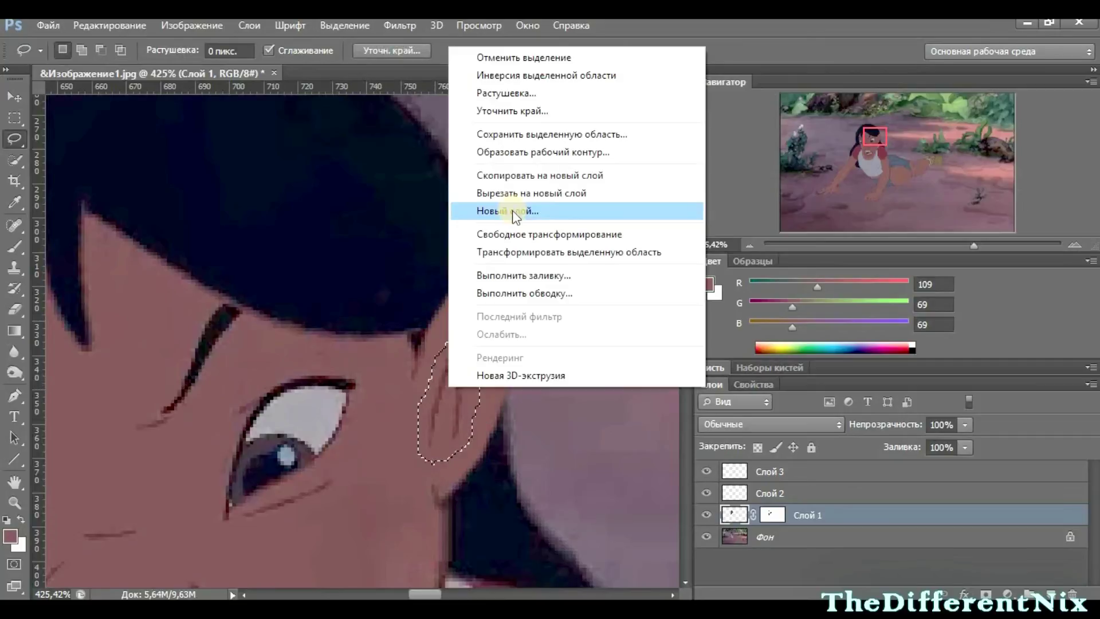
pyautogui.click(494, 183)
pyautogui.click(14, 100)
pyautogui.hotkey('ctrl', 't')
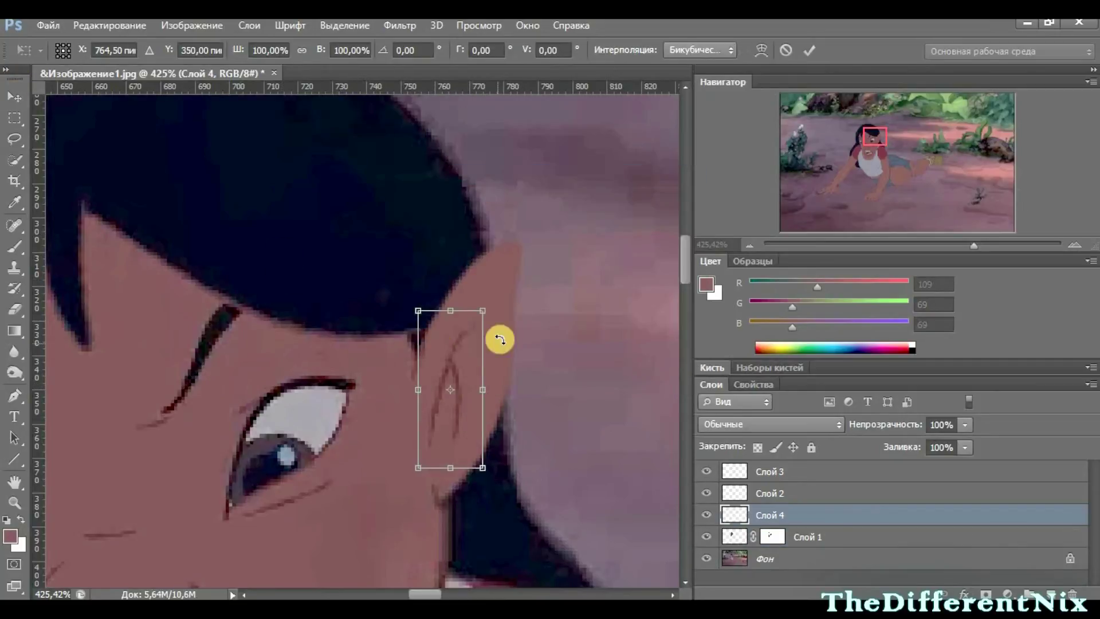
pyautogui.moveTo(481, 313); pyautogui.dragTo(544, 308)
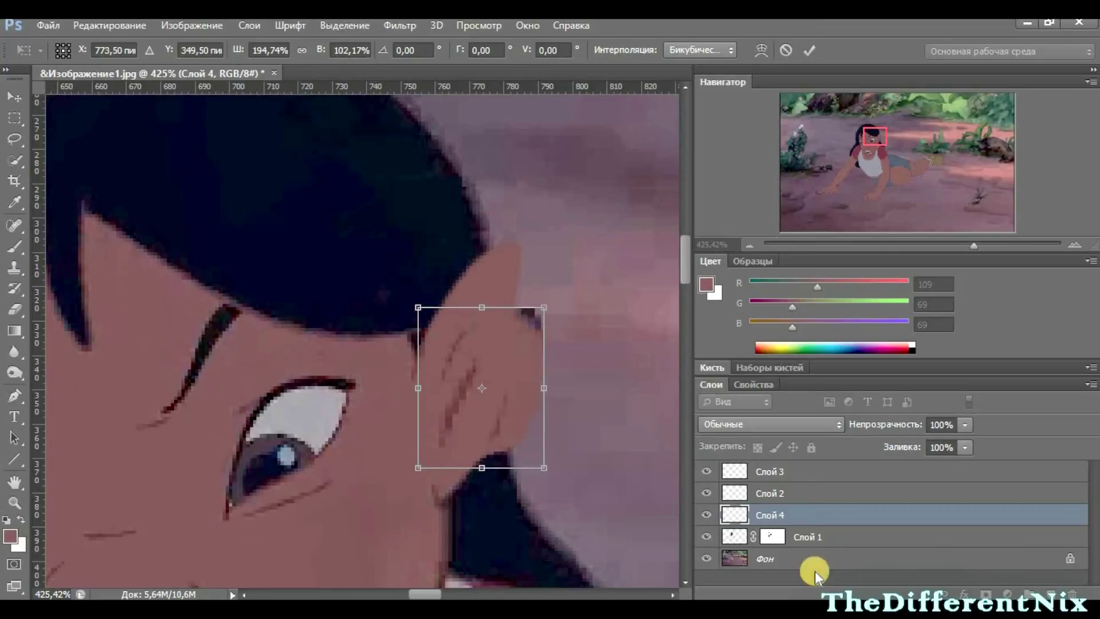
pyautogui.click(785, 51)
# Step: Bring the copied ear-line layer to the top of the stack, enlarge it to about 126% and rotate it about 4.6°
pyautogui.moveTo(813, 514); pyautogui.dragTo(813, 465)
pyautogui.hotkey('ctrl', 't')
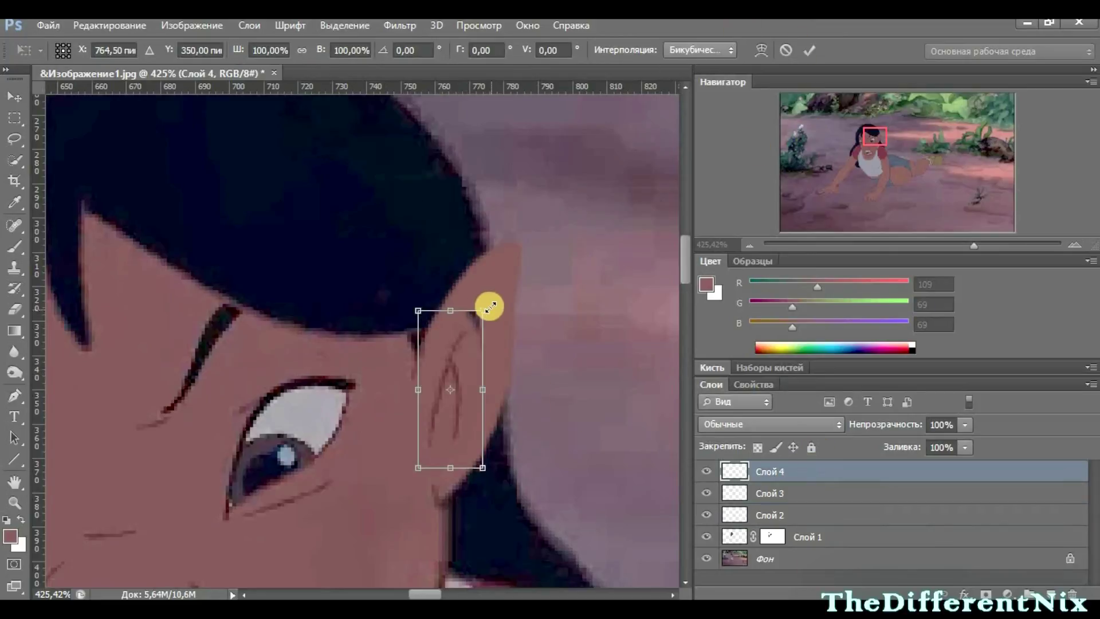
pyautogui.moveTo(489, 310); pyautogui.dragTo(516, 274)
pyautogui.moveTo(559, 393); pyautogui.dragTo(556, 402)
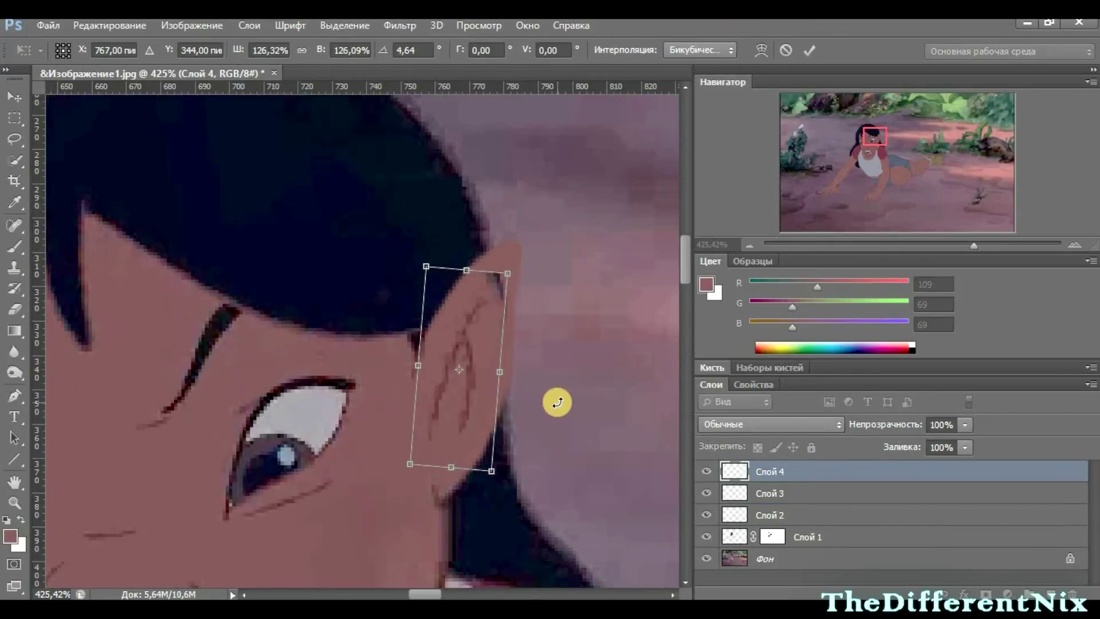
pyautogui.click(809, 51)
# Step: Erase the dark leftover patch near the tip of the enlarged ear-line copy with a 12 px eraser
pyautogui.press('e')
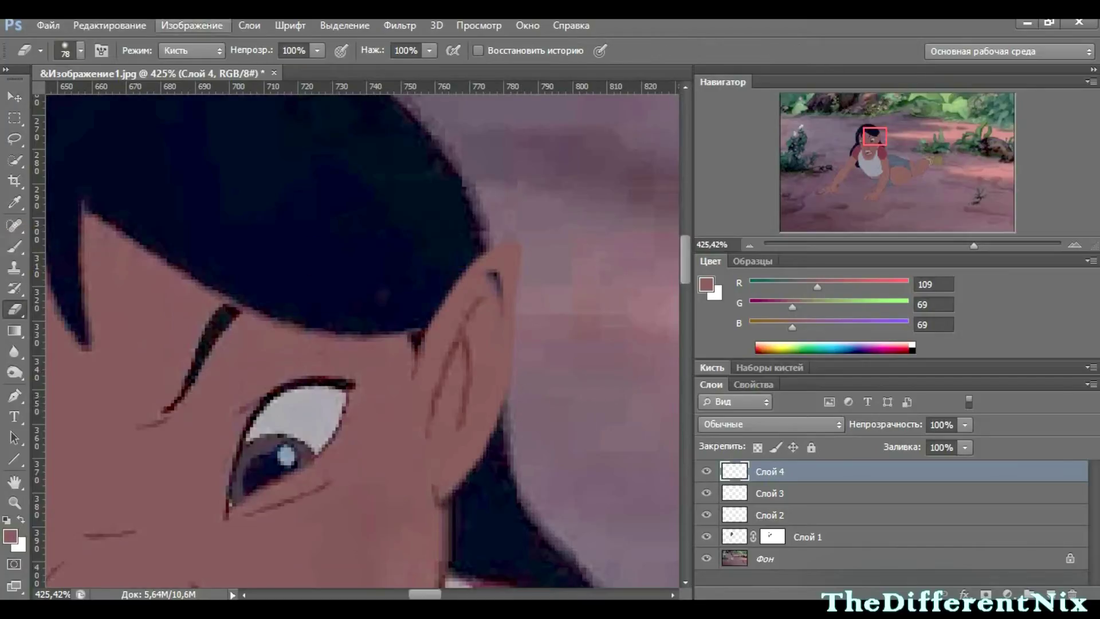
pyautogui.click(69, 50)
pyautogui.moveTo(33, 101); pyautogui.dragTo(31, 101)
pyautogui.moveTo(504, 261); pyautogui.dragTo(505, 336)
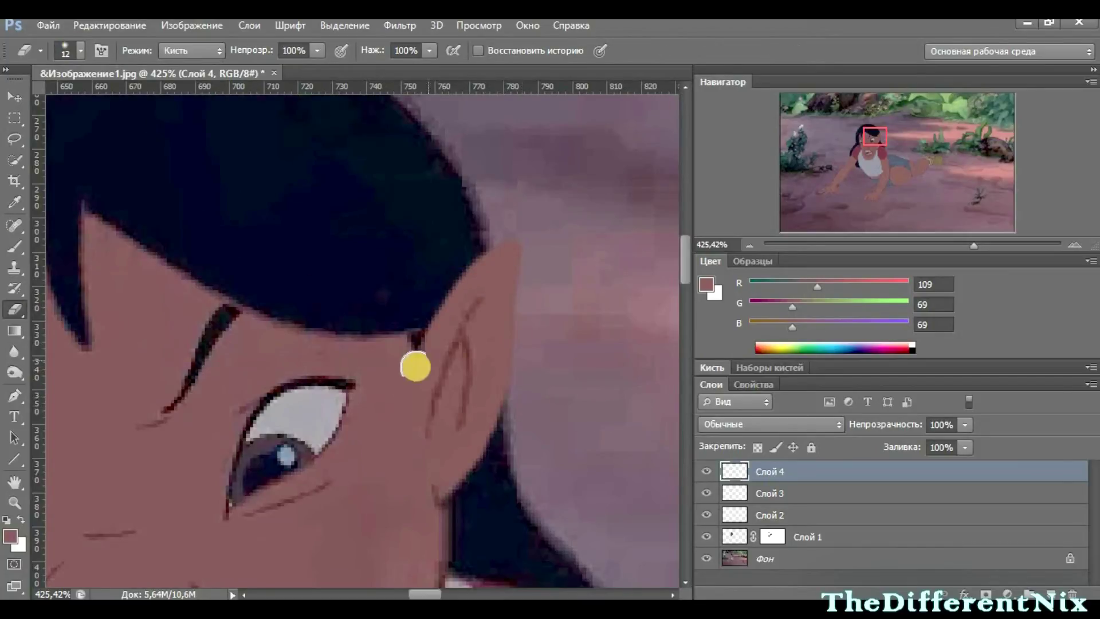
pyautogui.scroll(-5, 297, 371)
# Step: Add a new top layer for the eye colour and choose light blue (RGB 111, 203, 243) as the foreground colour
pyautogui.scroll(6, 150, 360)
pyautogui.click(1050, 593)
pyautogui.scroll(1, 486, 280)
pyautogui.scroll(3, 487, 283)
pyautogui.click(835, 344)
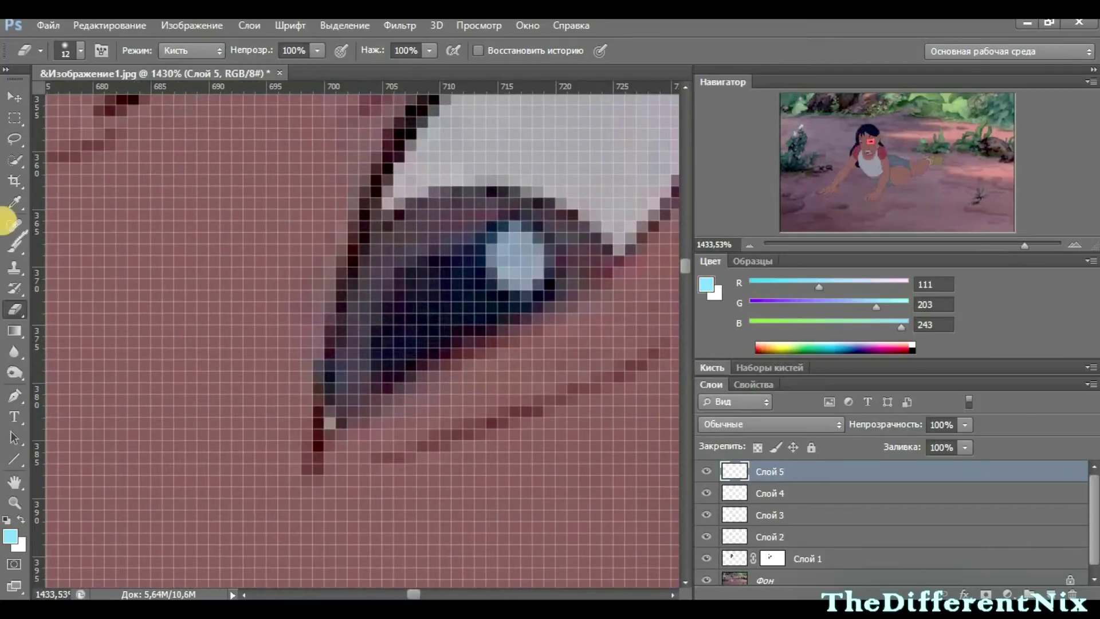
# Step: Paint light blue over the iris nearer the ear with a 4 px brush and set the layer's blend mode to Soft Light
pyautogui.press('b')
pyautogui.click(81, 50)
pyautogui.moveTo(415, 241)
pyautogui.mouseDown()
pyautogui.moveTo(434, 216)
pyautogui.moveTo(368, 324)
pyautogui.moveTo(412, 221)
pyautogui.moveTo(546, 220)
pyautogui.moveTo(626, 263)
pyautogui.mouseUp()
pyautogui.click(770, 424)
pyautogui.click(737, 227)
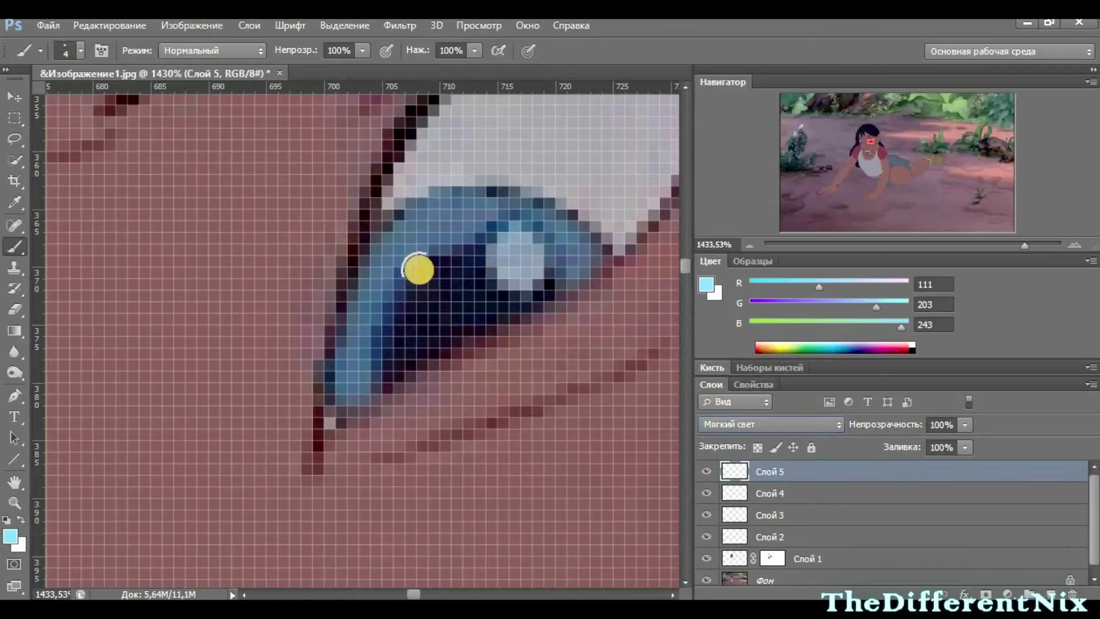
pyautogui.scroll(-5, 461, 335)
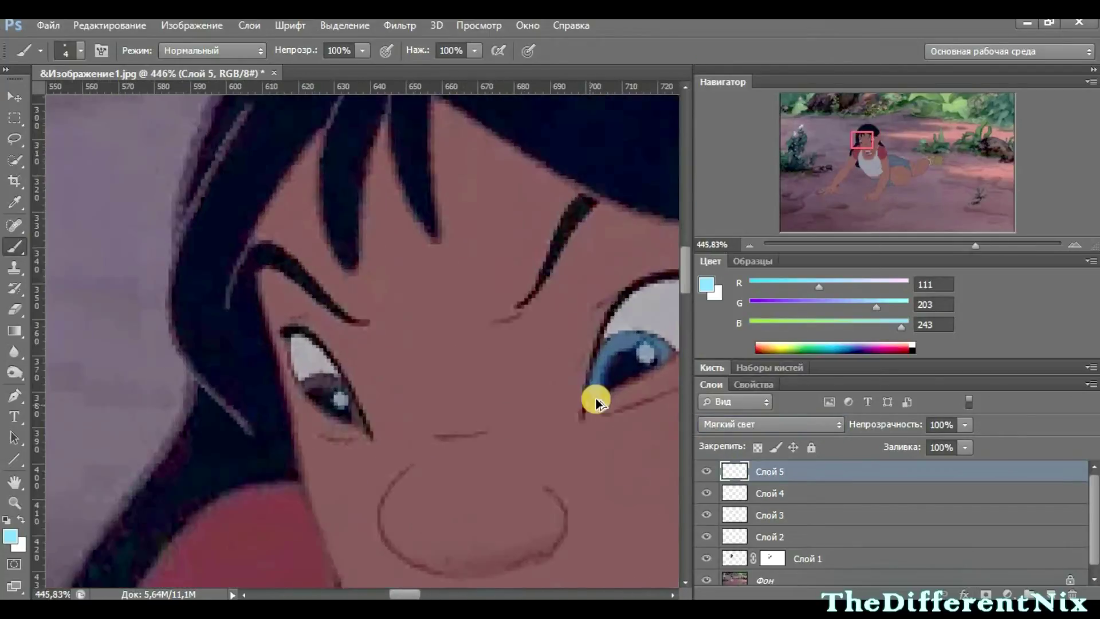
# Step: Paint the iris of the other, narrower eye light blue on the same Soft Light layer
pyautogui.scroll(1, 596, 401)
pyautogui.scroll(6, 247, 414)
pyautogui.moveTo(258, 305)
pyautogui.mouseDown()
pyautogui.moveTo(279, 291)
pyautogui.moveTo(384, 297)
pyautogui.moveTo(286, 322)
pyautogui.moveTo(333, 310)
pyautogui.moveTo(411, 340)
pyautogui.moveTo(441, 407)
pyautogui.moveTo(405, 412)
pyautogui.mouseUp()
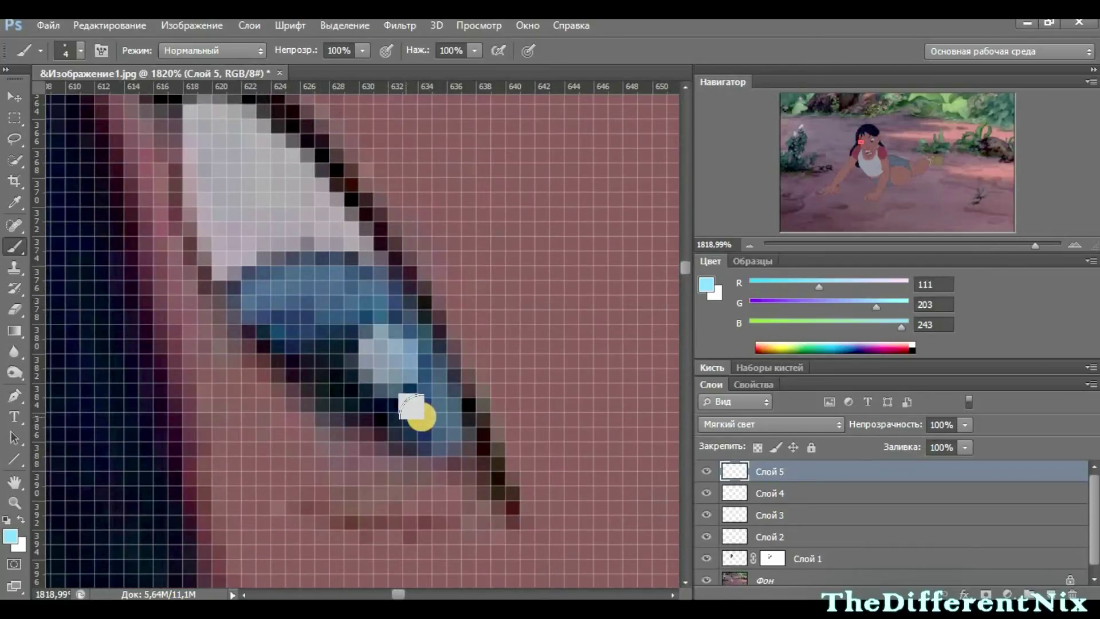
pyautogui.scroll(-13, 538, 388)
pyautogui.scroll(-3, 615, 447)
# Step: Add a new layer and fill the white of the eye nearer the ear with pure white using a 4 px brush
pyautogui.scroll(8, 567, 388)
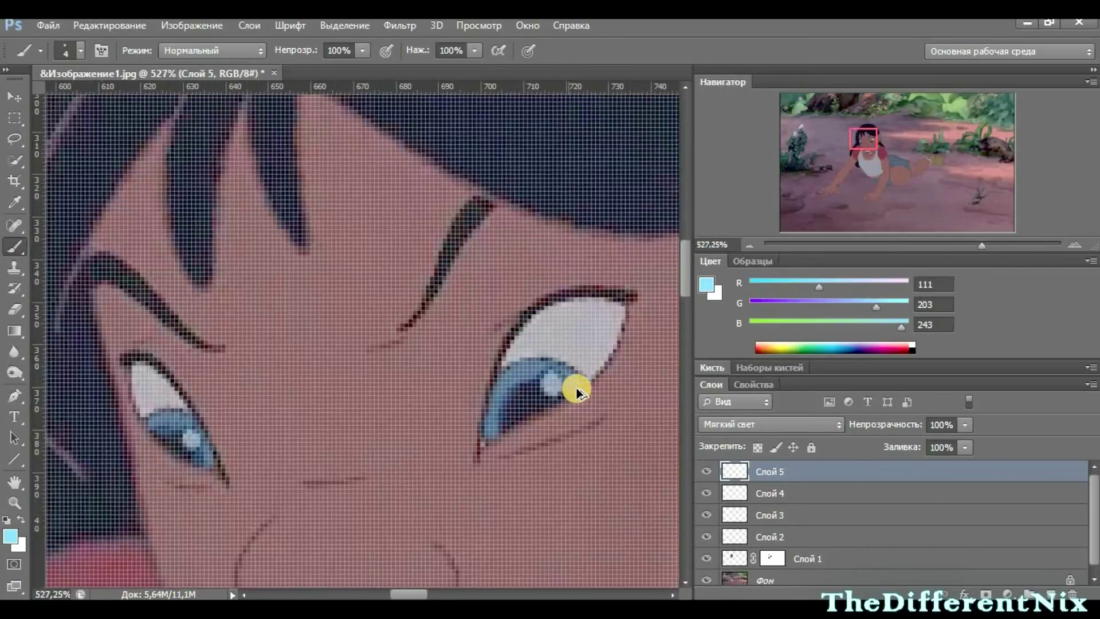
pyautogui.click(1050, 594)
pyautogui.scroll(2, 624, 351)
pyautogui.scroll(3, 623, 291)
pyautogui.moveTo(471, 245)
pyautogui.mouseDown()
pyautogui.moveTo(429, 274)
pyautogui.moveTo(462, 231)
pyautogui.mouseUp()
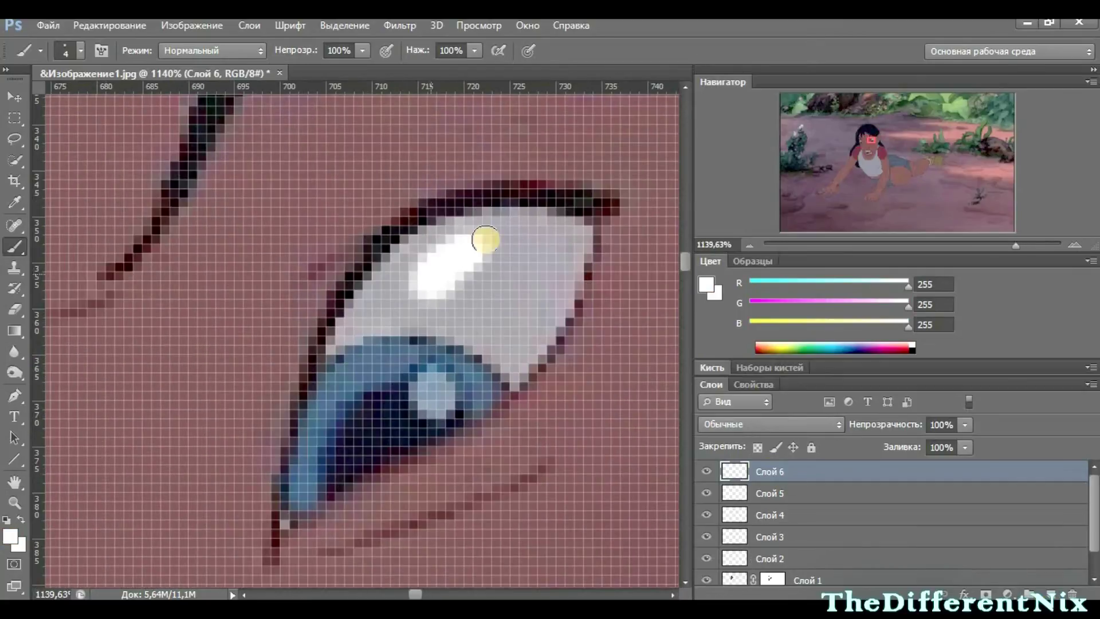
pyautogui.click(80, 50)
pyautogui.moveTo(546, 239)
pyautogui.mouseDown()
pyautogui.moveTo(570, 235)
pyautogui.moveTo(566, 274)
pyautogui.moveTo(512, 368)
pyautogui.moveTo(471, 338)
pyautogui.moveTo(393, 320)
pyautogui.moveTo(348, 333)
pyautogui.mouseUp()
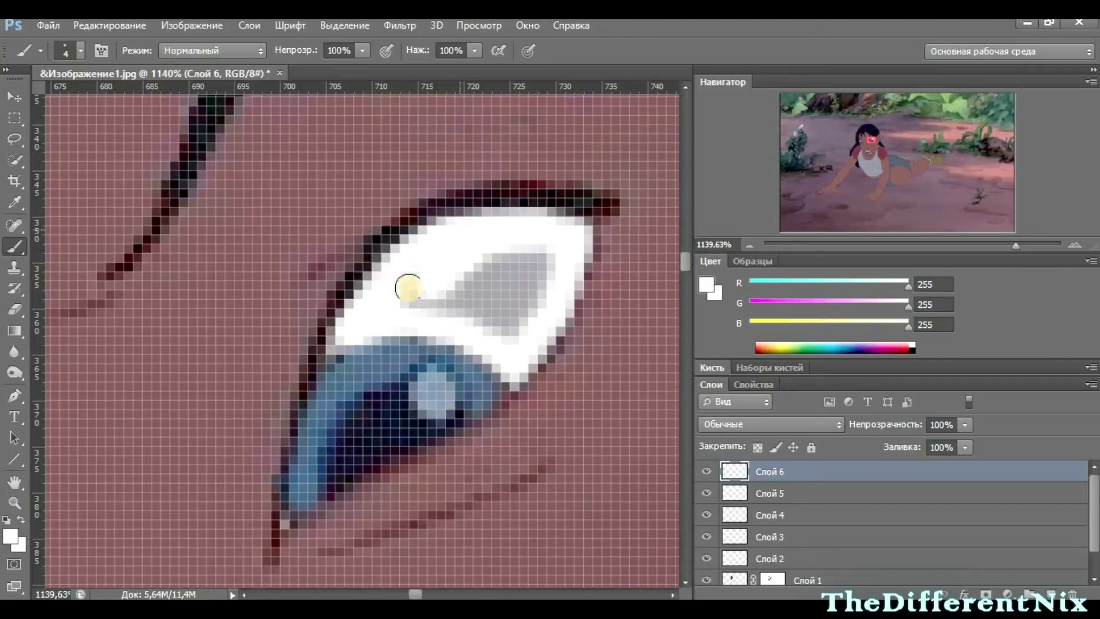
pyautogui.moveTo(449, 247); pyautogui.dragTo(537, 247)
pyautogui.scroll(-4, 363, 351)
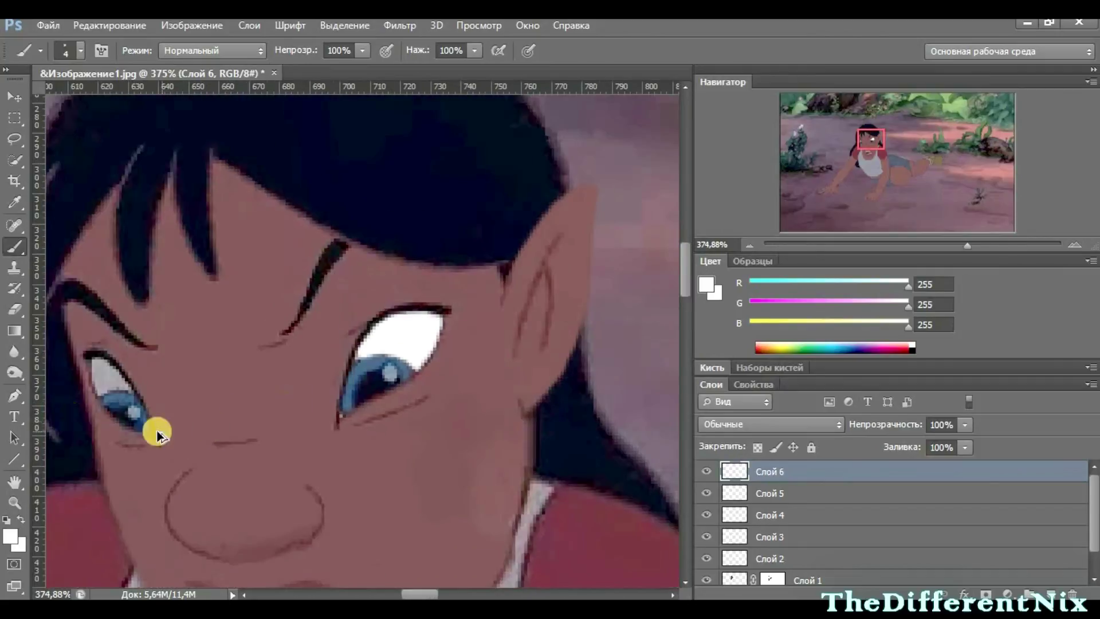
# Step: Paint the white of the narrower eye pure white, finishing its edges with a 1 px brush
pyautogui.scroll(5, 149, 382)
pyautogui.moveTo(197, 389)
pyautogui.mouseDown()
pyautogui.moveTo(196, 246)
pyautogui.moveTo(295, 351)
pyautogui.moveTo(241, 384)
pyautogui.mouseUp()
pyautogui.click(80, 50)
pyautogui.moveTo(23, 103); pyautogui.dragTo(20, 103)
pyautogui.click(338, 368)
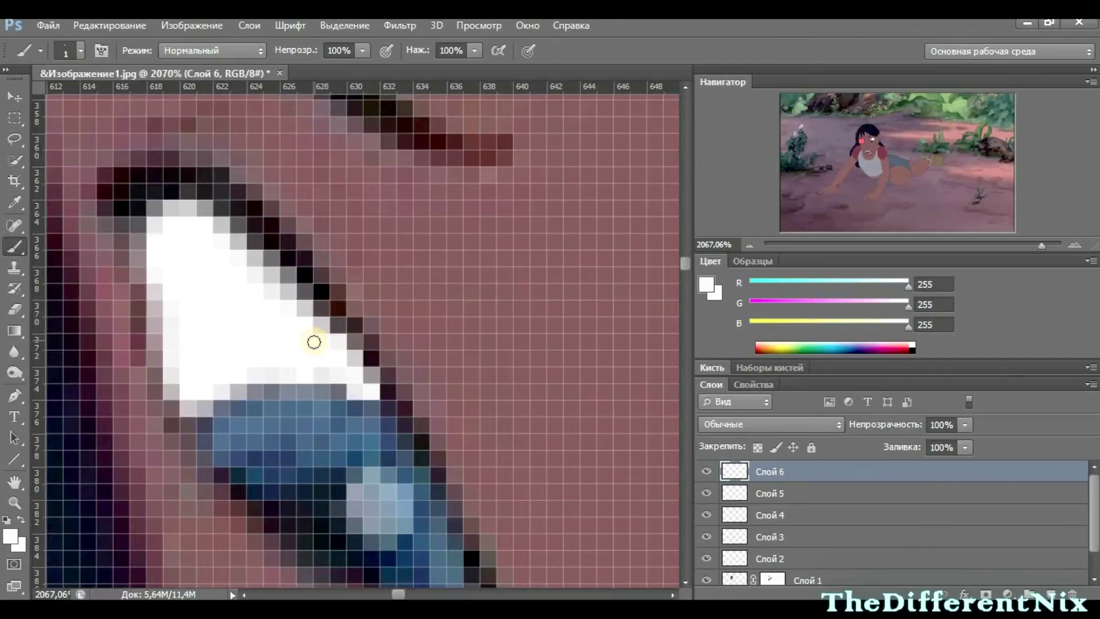
pyautogui.scroll(-3, 468, 472)
pyautogui.scroll(-6, 482, 510)
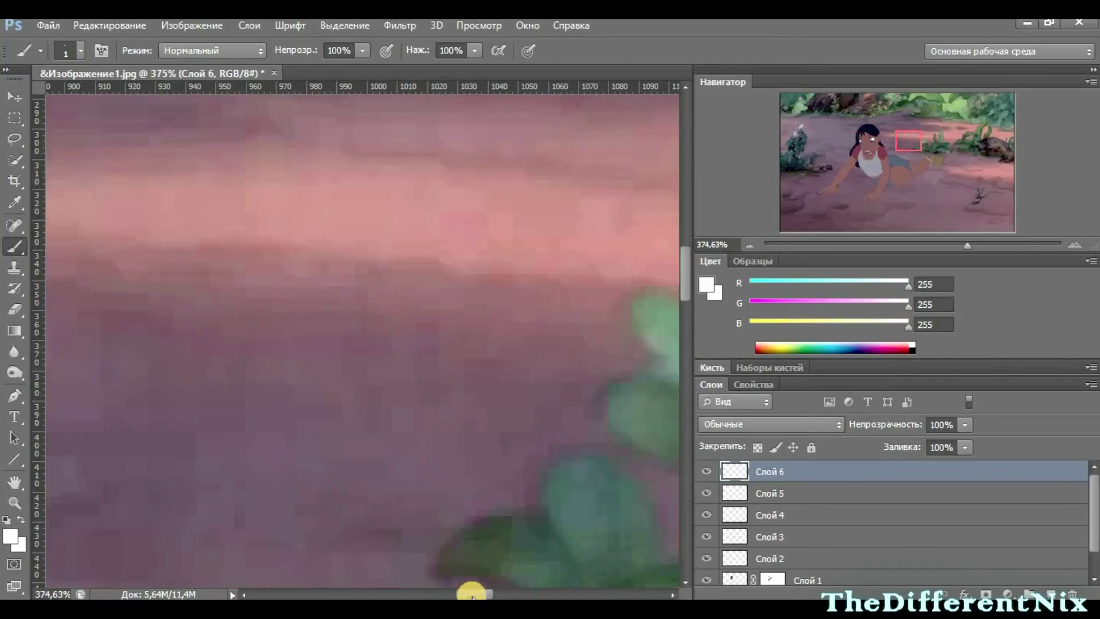
# Step: Compare blend modes for the white eye-paint layer and settle on Overlay
pyautogui.scroll(4, 393, 308)
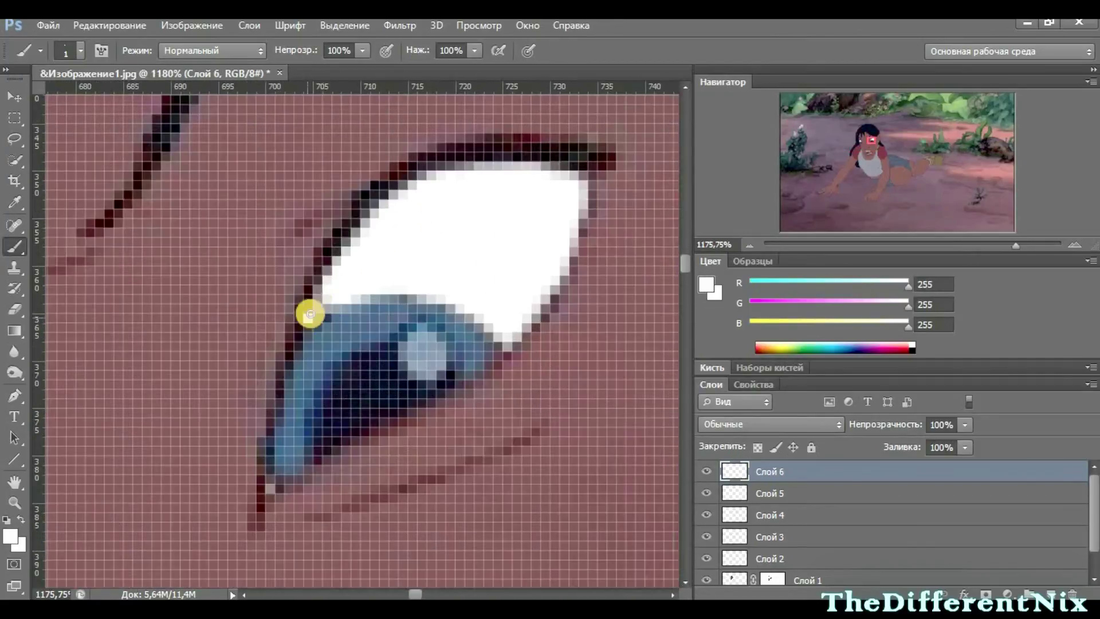
pyautogui.scroll(3, 269, 485)
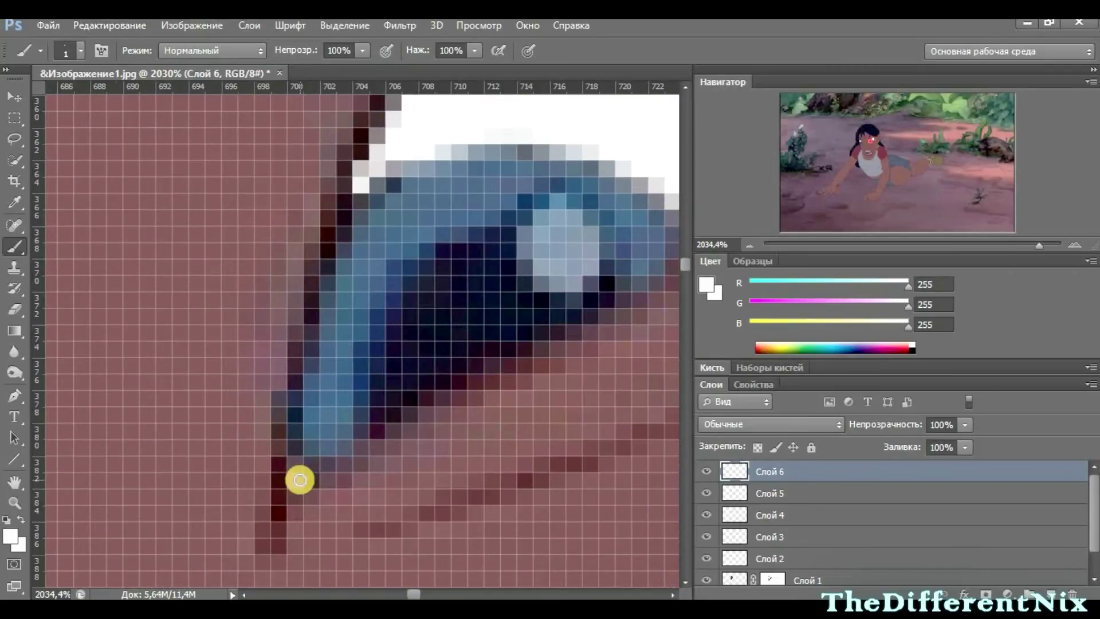
pyautogui.scroll(-7, 300, 468)
pyautogui.scroll(-3, 142, 483)
pyautogui.click(809, 427)
pyautogui.click(720, 241)
pyautogui.click(744, 424)
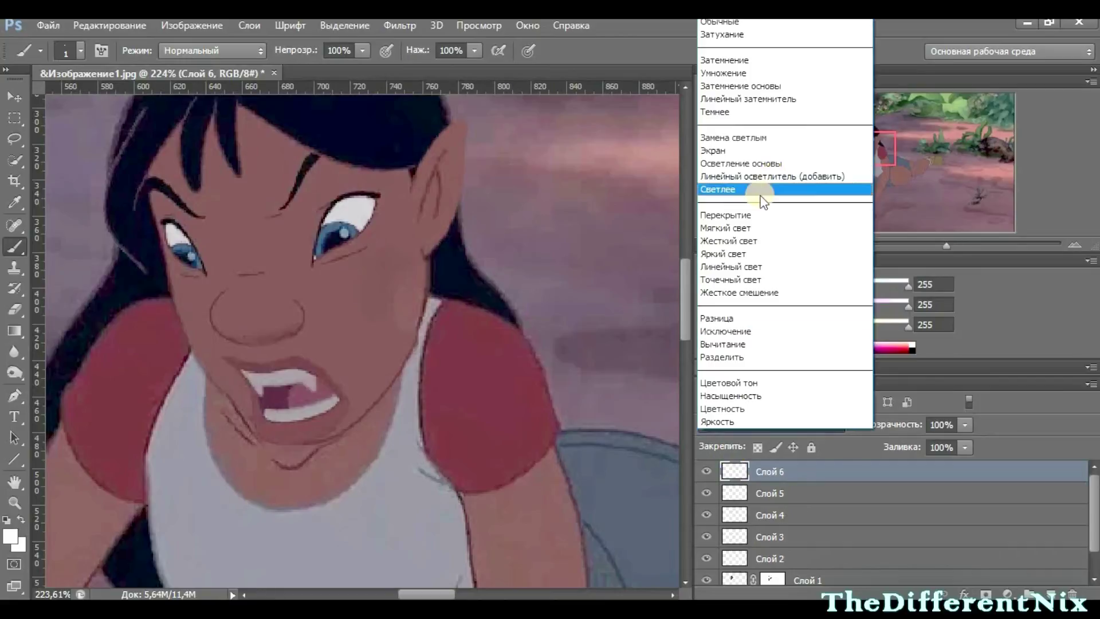
pyautogui.click(725, 215)
pyautogui.click(761, 426)
pyautogui.click(723, 29)
pyautogui.click(745, 424)
pyautogui.click(727, 209)
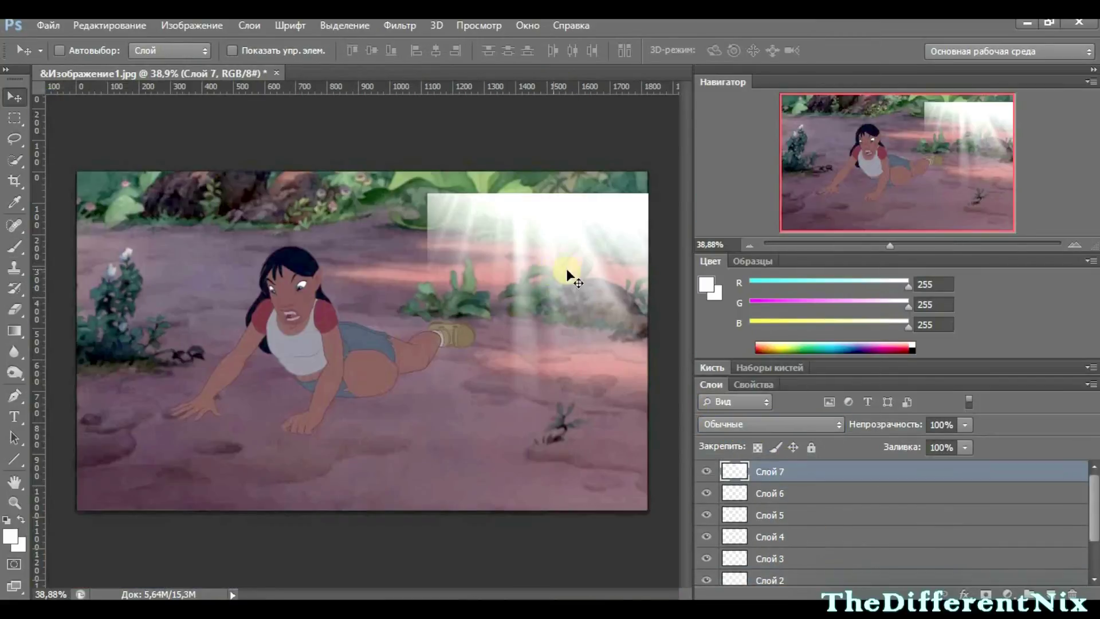
# Step: Move the light-ray layer to the image's upper-left corner and enlarge it so the rays fall across the character
pyautogui.moveTo(569, 275); pyautogui.dragTo(228, 255)
pyautogui.hotkey('ctrl', 't')
pyautogui.moveTo(481, 414); pyautogui.dragTo(552, 456)
pyautogui.moveTo(480, 372); pyautogui.dragTo(381, 353)
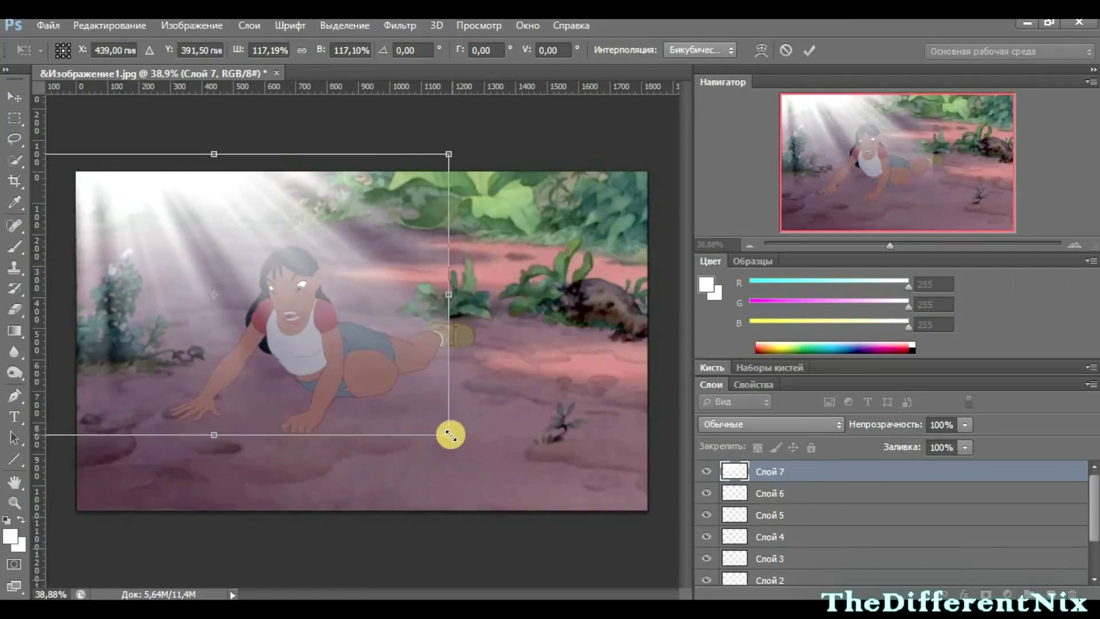
pyautogui.moveTo(451, 437); pyautogui.dragTo(478, 453)
pyautogui.moveTo(413, 378); pyautogui.dragTo(381, 361)
pyautogui.click(808, 50)
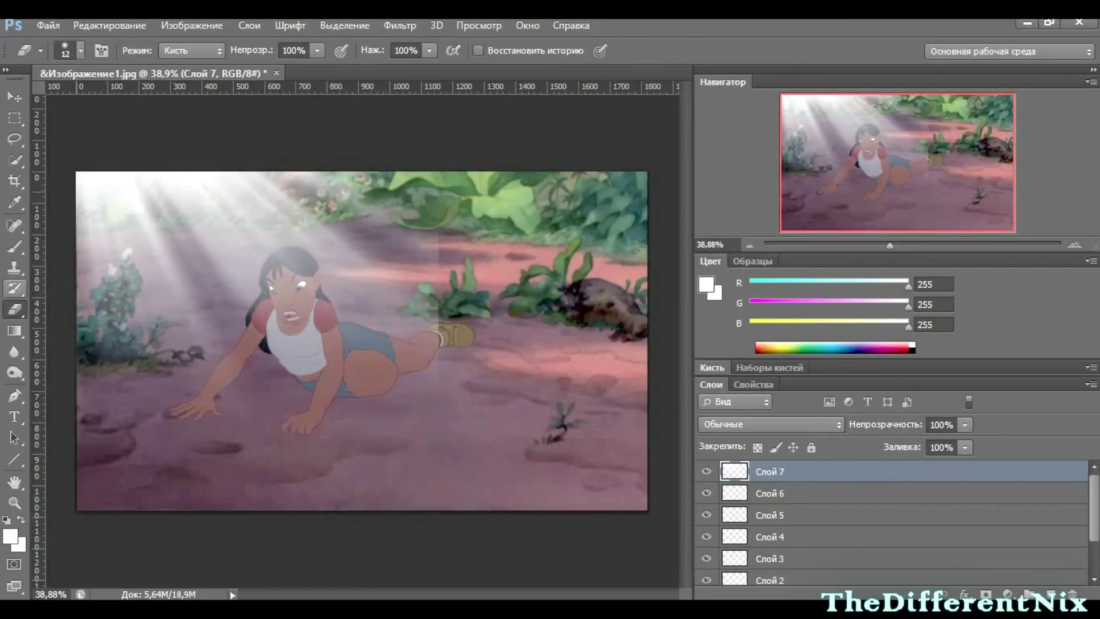
# Step: Soften the hard right-hand edge of the light rays with a 494 px eraser
pyautogui.click(13, 309)
pyautogui.click(80, 50)
pyautogui.click(139, 101)
pyautogui.click(490, 230)
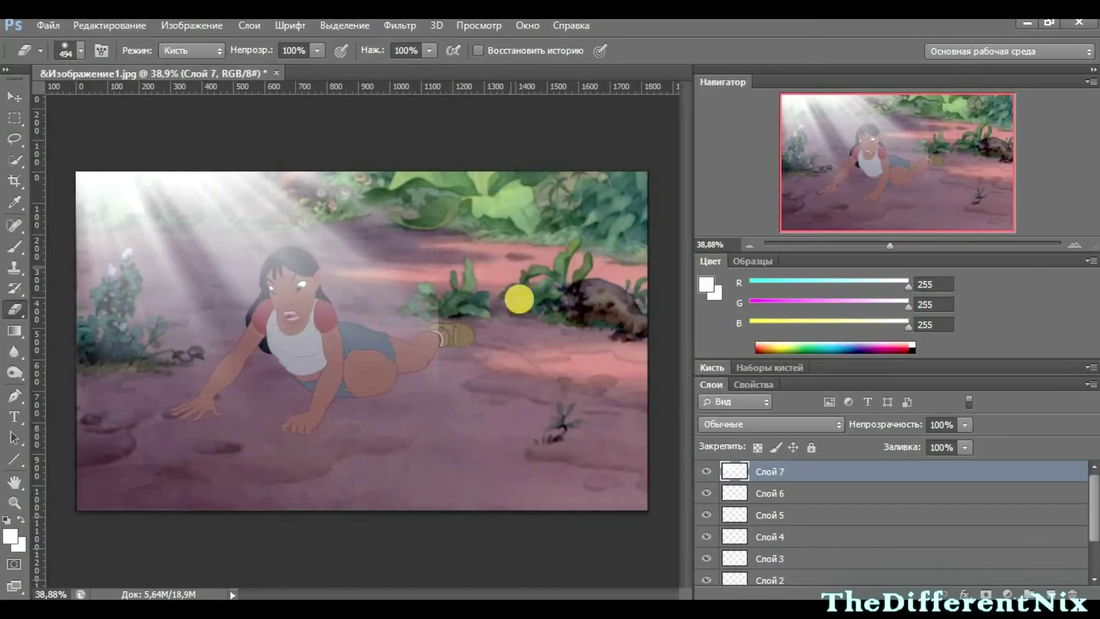
pyautogui.moveTo(527, 266); pyautogui.dragTo(436, 436)
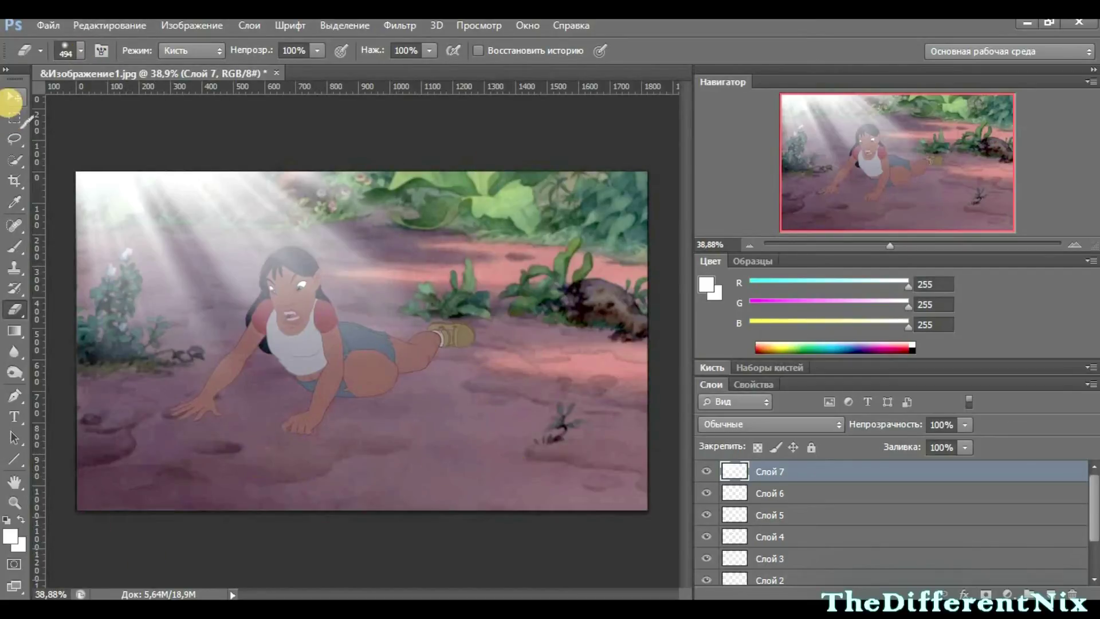
# Step: Hide the light-ray layer and merge all the remaining visible layers into the background
pyautogui.click(14, 95)
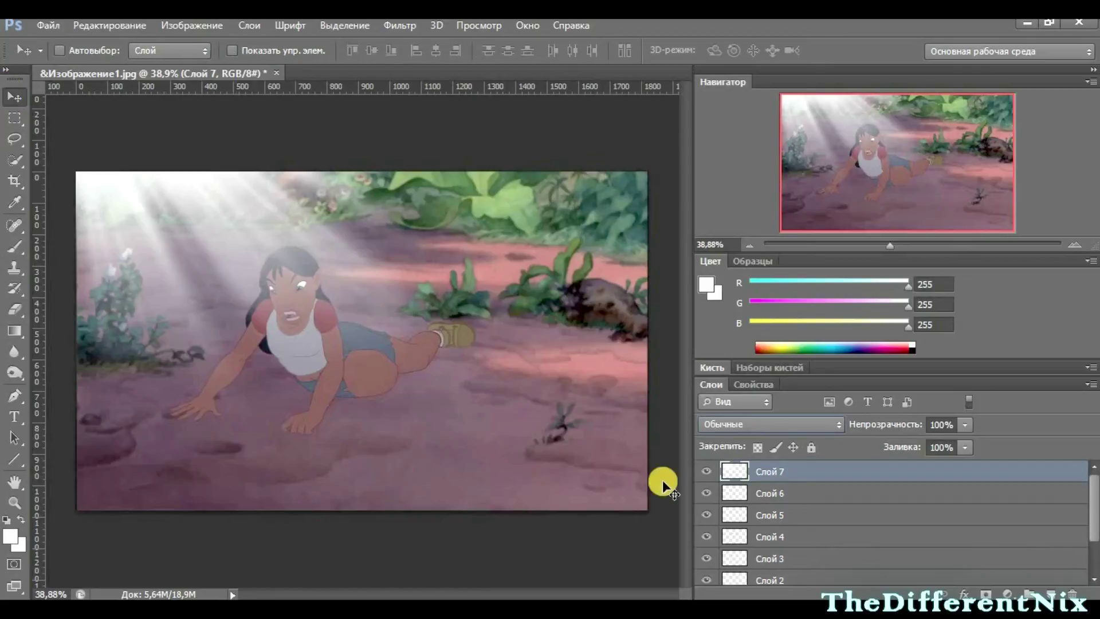
pyautogui.click(704, 472)
pyautogui.rightClick(833, 493)
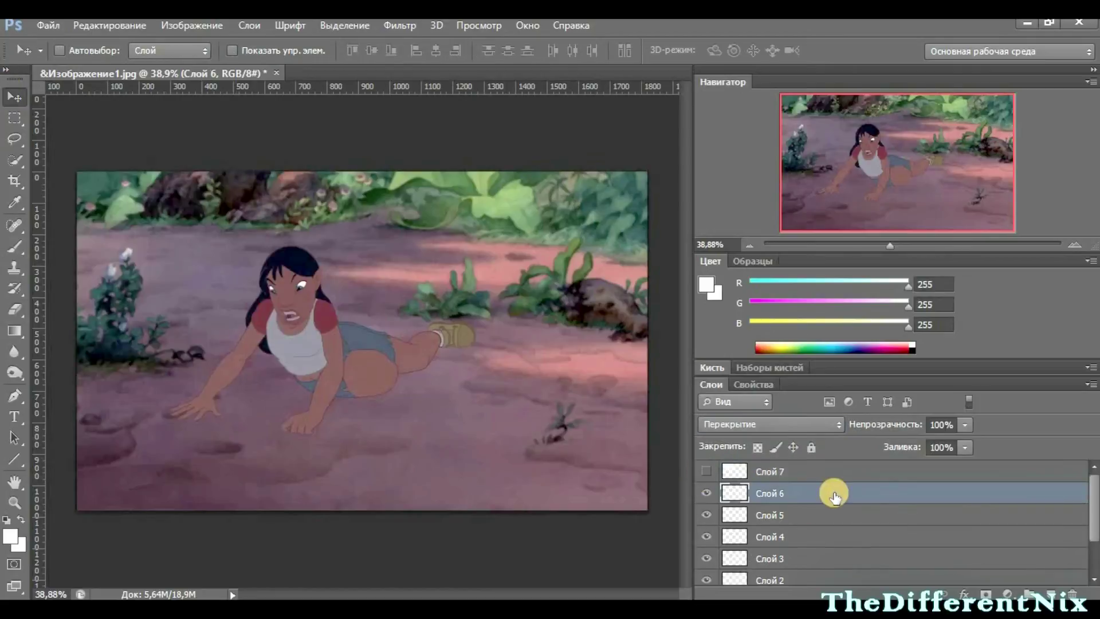
pyautogui.click(512, 438)
pyautogui.click(703, 471)
pyautogui.click(704, 471)
# Step: Darken the merged background with a Brightness/Contrast adjustment, lowering the brightness and raising the contrast
pyautogui.click(191, 25)
pyautogui.moveTo(417, 67)
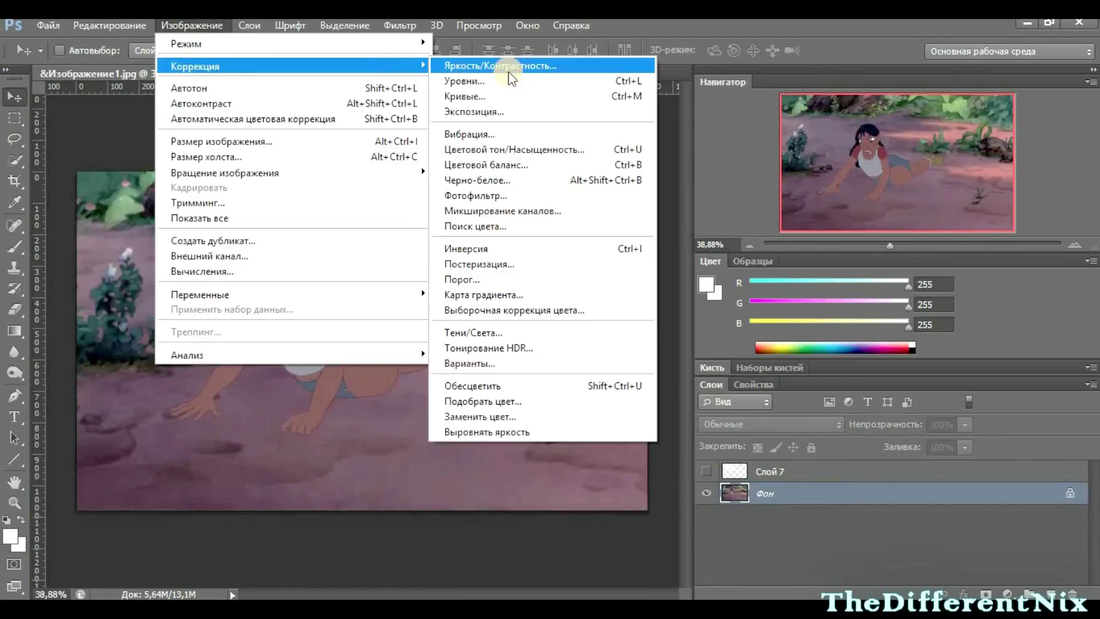
pyautogui.click(483, 66)
pyautogui.moveTo(941, 209); pyautogui.dragTo(909, 218)
pyautogui.moveTo(941, 251); pyautogui.dragTo(957, 252)
pyautogui.click(1073, 206)
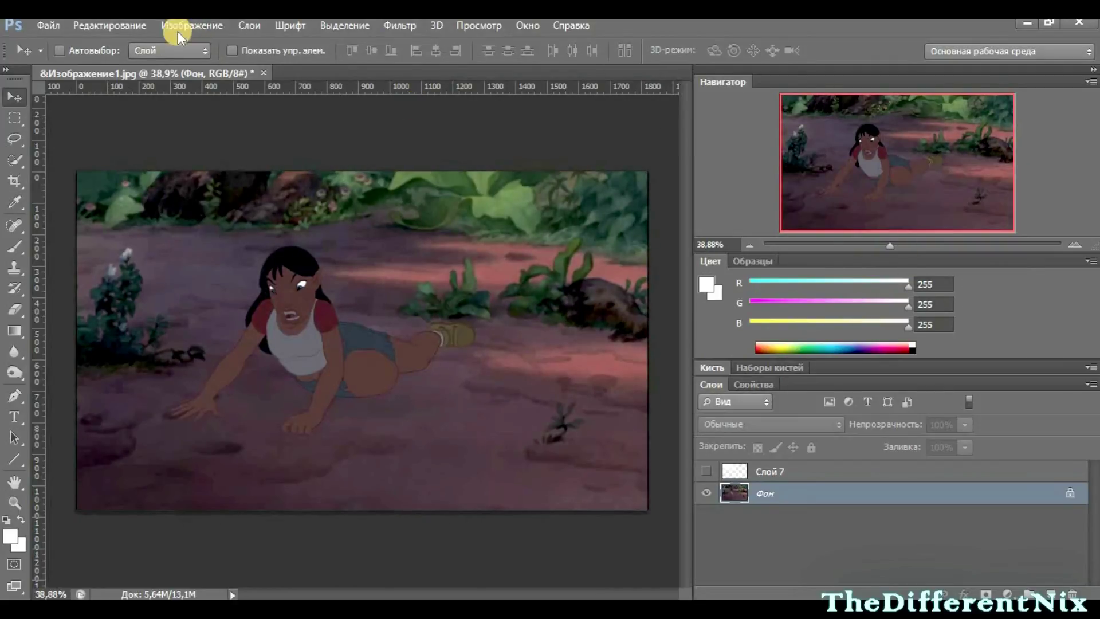
# Step: Start a Curves adjustment on the background and lower the red channel's midtones to output 122 at input 133
pyautogui.click(192, 25)
pyautogui.moveTo(401, 69)
pyautogui.click(481, 104)
pyautogui.moveTo(762, 301); pyautogui.dragTo(754, 279)
pyautogui.click(700, 171)
pyautogui.click(689, 203)
pyautogui.hotkey('alt', '4')
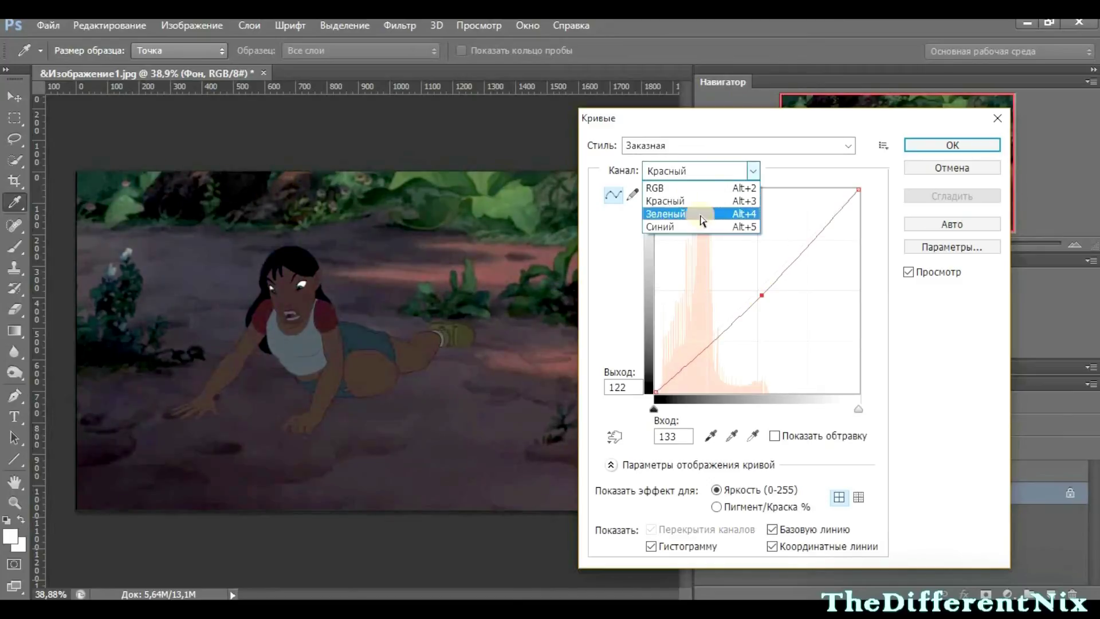
pyautogui.hotkey('alt', '5')
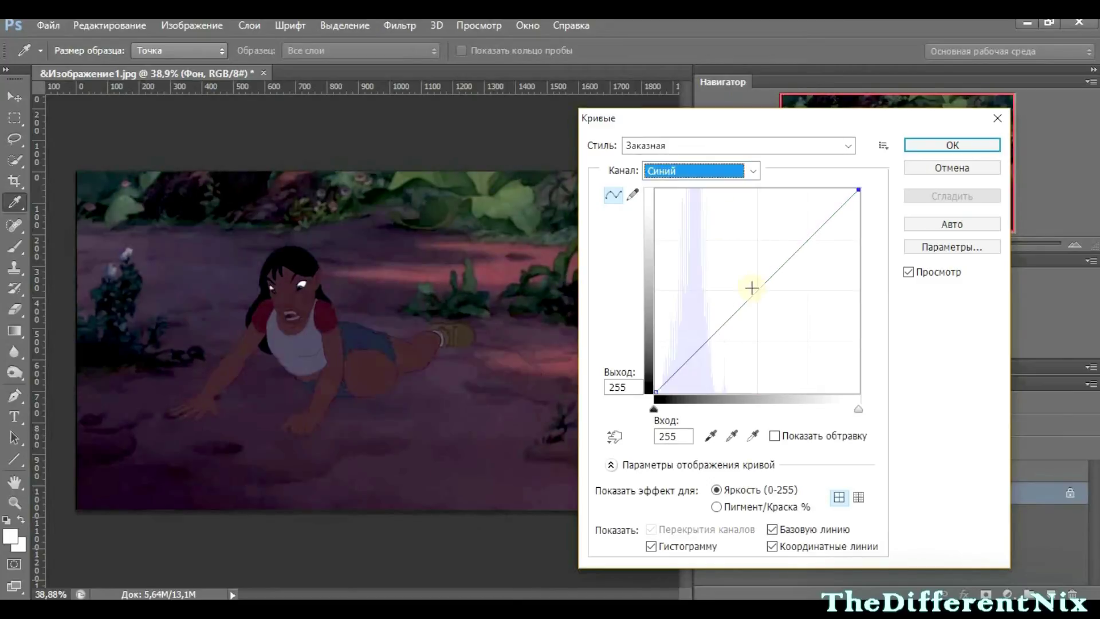
# Step: Try different midtone bends on the individual colour channel curves to shift the scene's tint
pyautogui.moveTo(763, 301)
pyautogui.mouseDown()
pyautogui.moveTo(753, 277)
pyautogui.moveTo(768, 307)
pyautogui.moveTo(760, 291)
pyautogui.mouseUp()
pyautogui.click(717, 175)
pyautogui.click(713, 211)
pyautogui.click(711, 169)
pyautogui.click(734, 224)
pyautogui.hotkey('alt', '2')
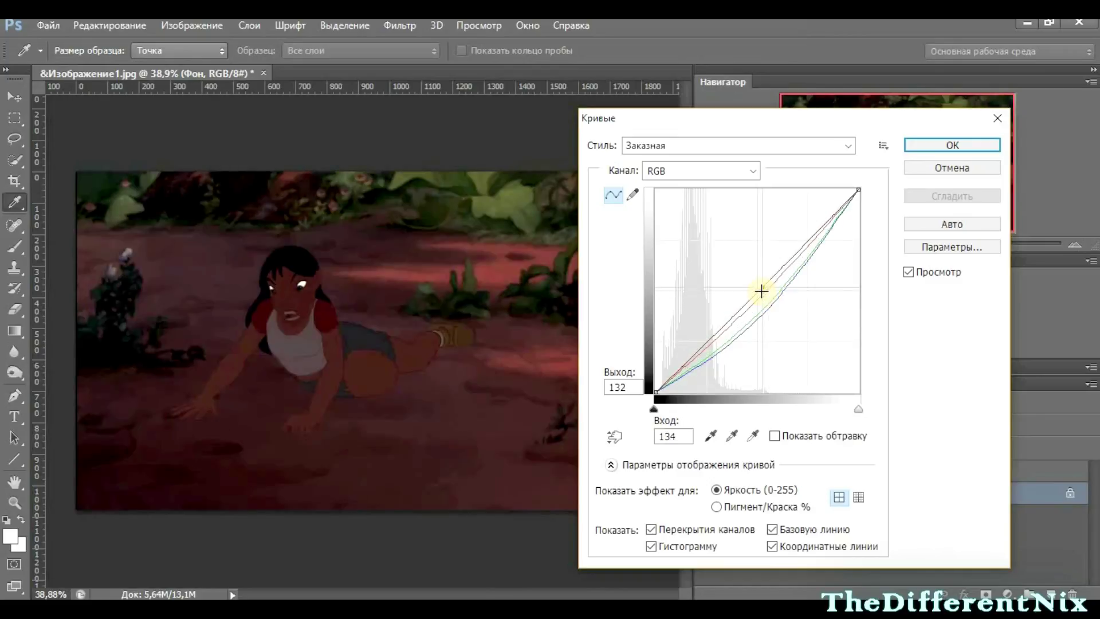
pyautogui.click(726, 169)
pyautogui.click(716, 194)
pyautogui.click(716, 170)
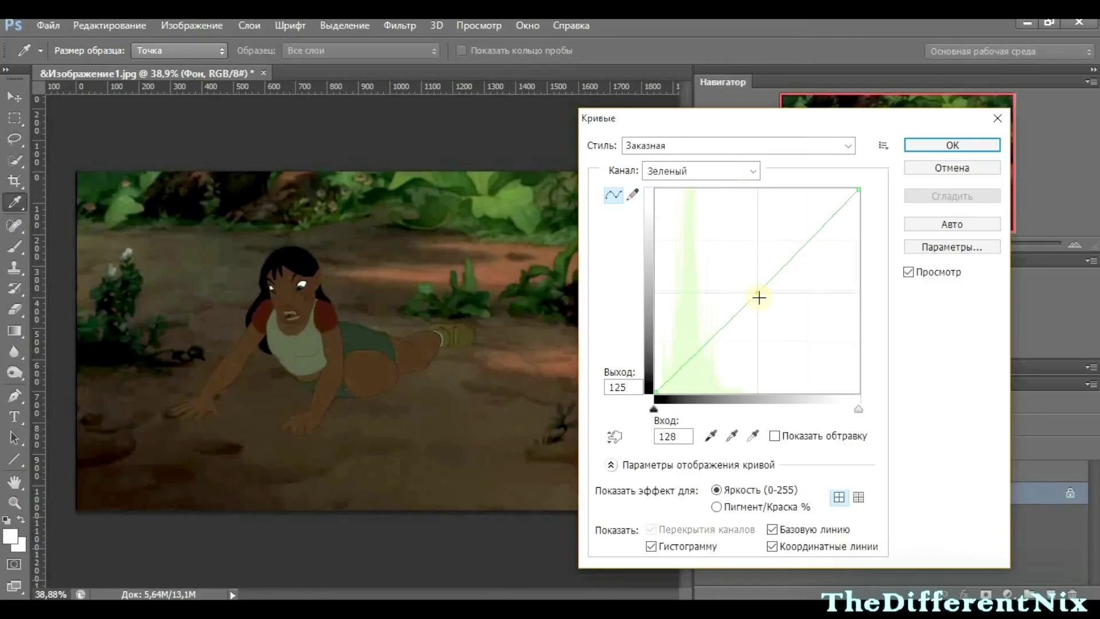
# Step: Raise the blue channel's curve, lower the composite RGB curve to output 122 at input 136, and apply the adjustment
pyautogui.click(687, 228)
pyautogui.moveTo(766, 299)
pyautogui.mouseDown()
pyautogui.moveTo(754, 291)
pyautogui.moveTo(764, 295)
pyautogui.mouseUp()
pyautogui.click(703, 170)
pyautogui.click(688, 188)
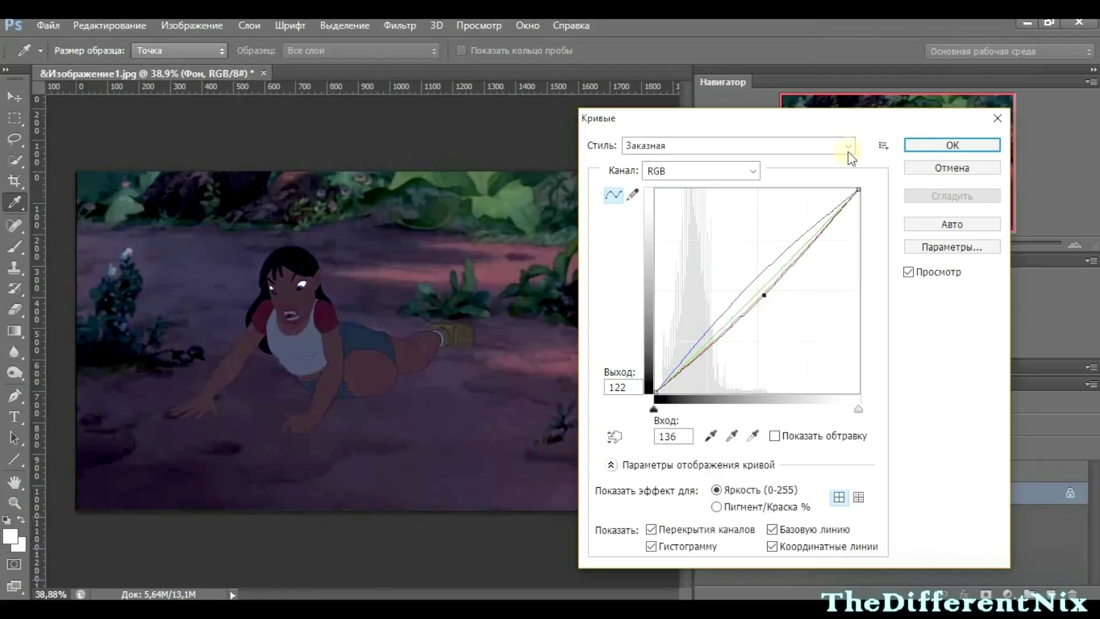
pyautogui.click(951, 147)
# Step: Show the light-ray layer again and set its opacity to 40%
pyautogui.click(706, 471)
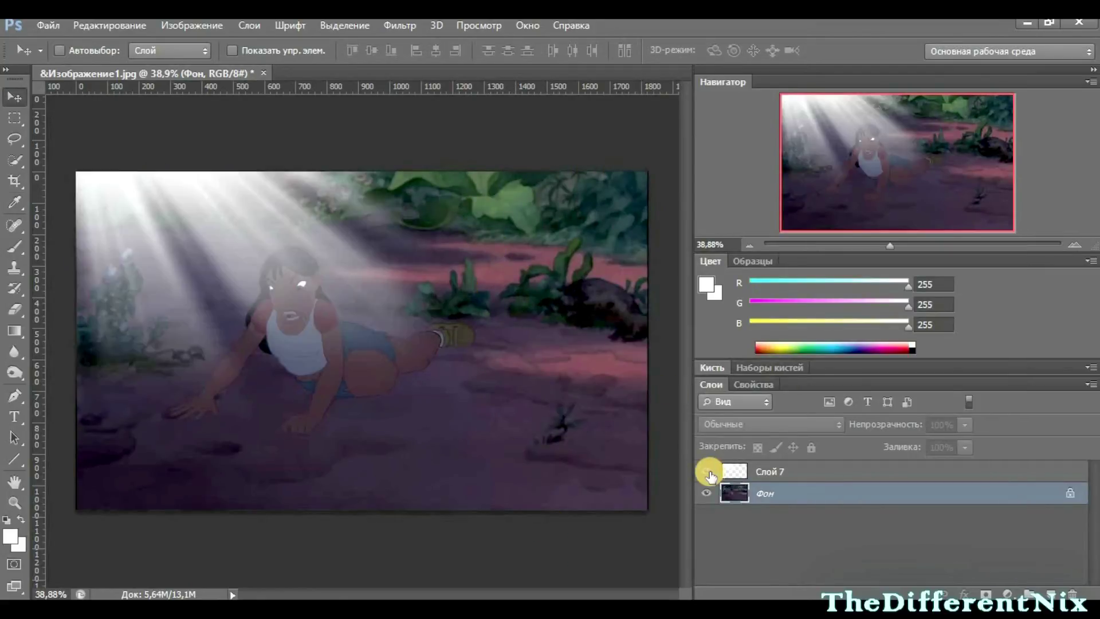
pyautogui.click(857, 472)
pyautogui.click(939, 424)
pyautogui.write('40')
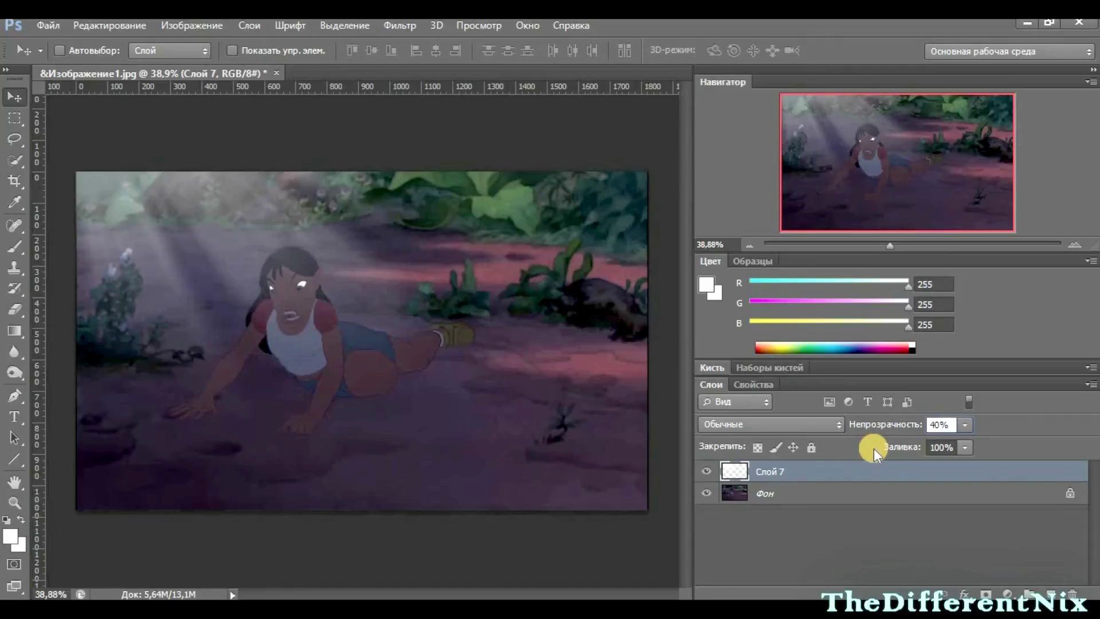
pyautogui.press('Return')
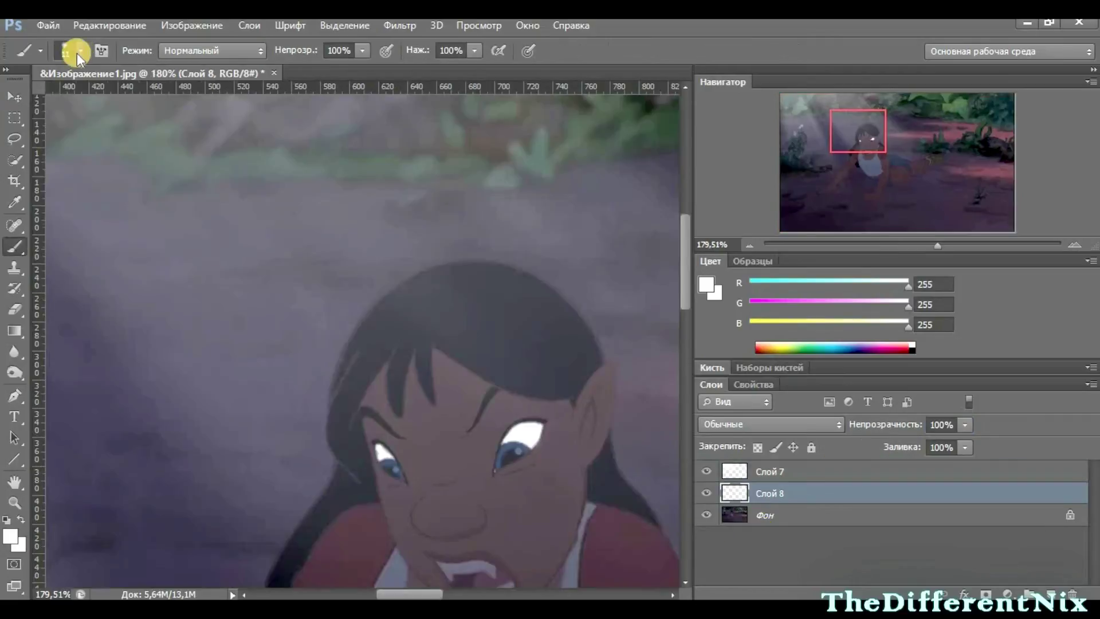
# Step: Paint a soft white spot over each of the character's eyes with a 66 px brush on the new layer
pyautogui.click(73, 50)
pyautogui.click(73, 99)
pyautogui.moveTo(374, 461); pyautogui.dragTo(378, 450)
pyautogui.moveTo(506, 457); pyautogui.dragTo(535, 426)
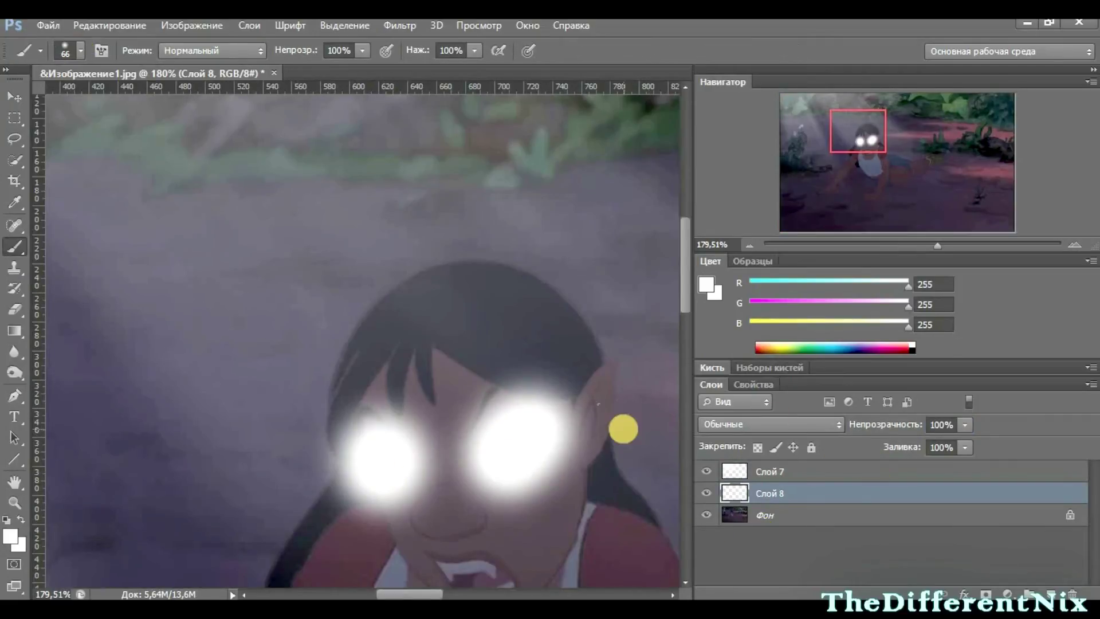
# Step: Set the eye-glow layer to Soft Light, apply a Gaussian Blur of about 28 pixels, and compare it hidden and shown
pyautogui.scroll(-2, 641, 424)
pyautogui.click(819, 424)
pyautogui.click(726, 222)
pyautogui.click(388, 26)
pyautogui.click(658, 283)
pyautogui.moveTo(814, 369); pyautogui.dragTo(792, 373)
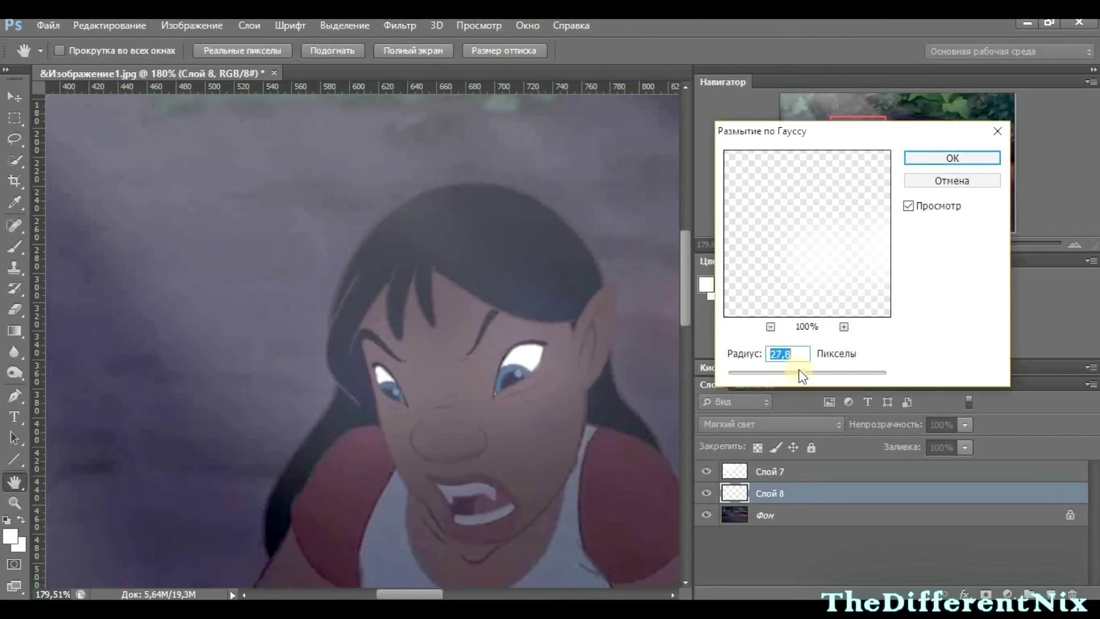
pyautogui.click(967, 157)
pyautogui.scroll(-2, 598, 300)
pyautogui.click(705, 493)
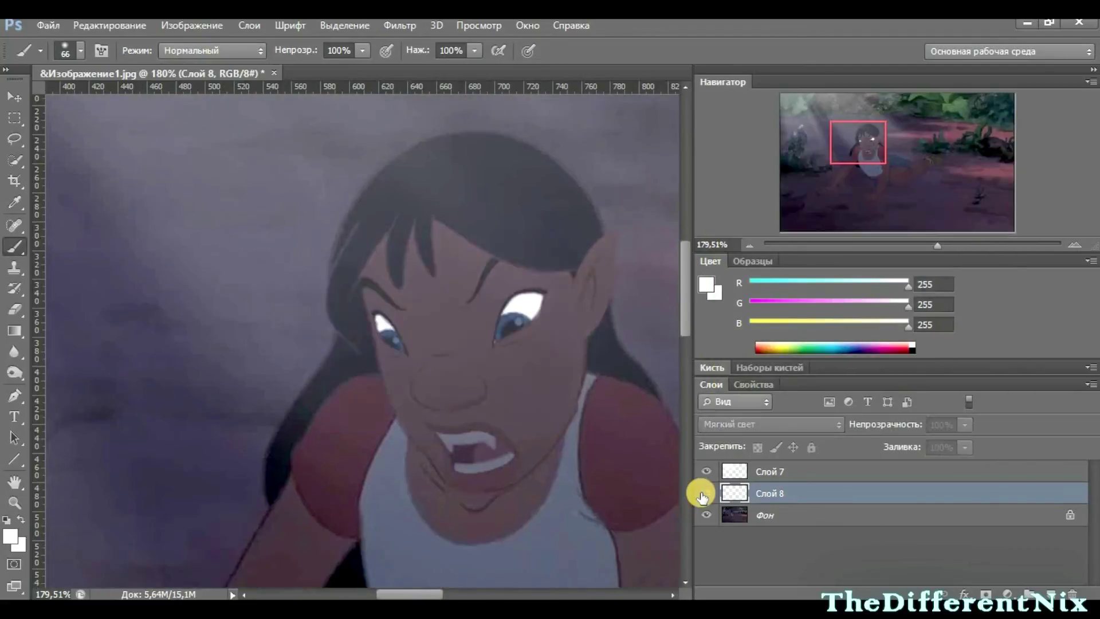
pyautogui.click(706, 492)
# Step: Lasso the thin dark streak on the ground near the image's left edge, beneath the small stone
pyautogui.scroll(-3, 598, 426)
pyautogui.scroll(-5, 590, 412)
pyautogui.scroll(4, 220, 353)
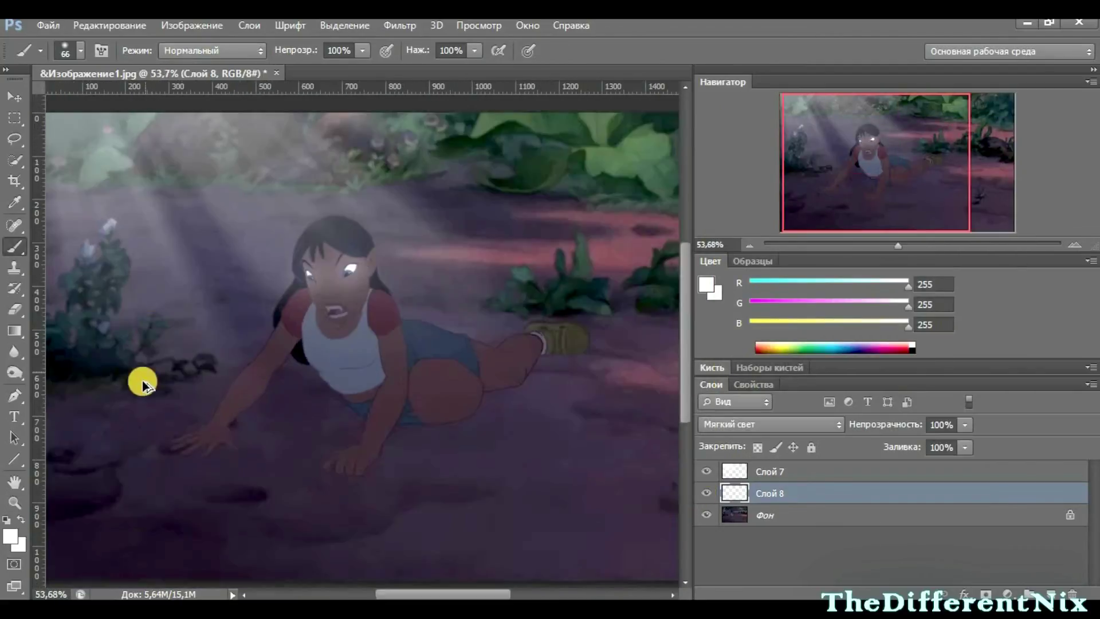
pyautogui.scroll(4, 166, 458)
pyautogui.scroll(-3, 481, 550)
pyautogui.moveTo(375, 593); pyautogui.dragTo(312, 594)
pyautogui.scroll(5, 478, 547)
pyautogui.click(16, 140)
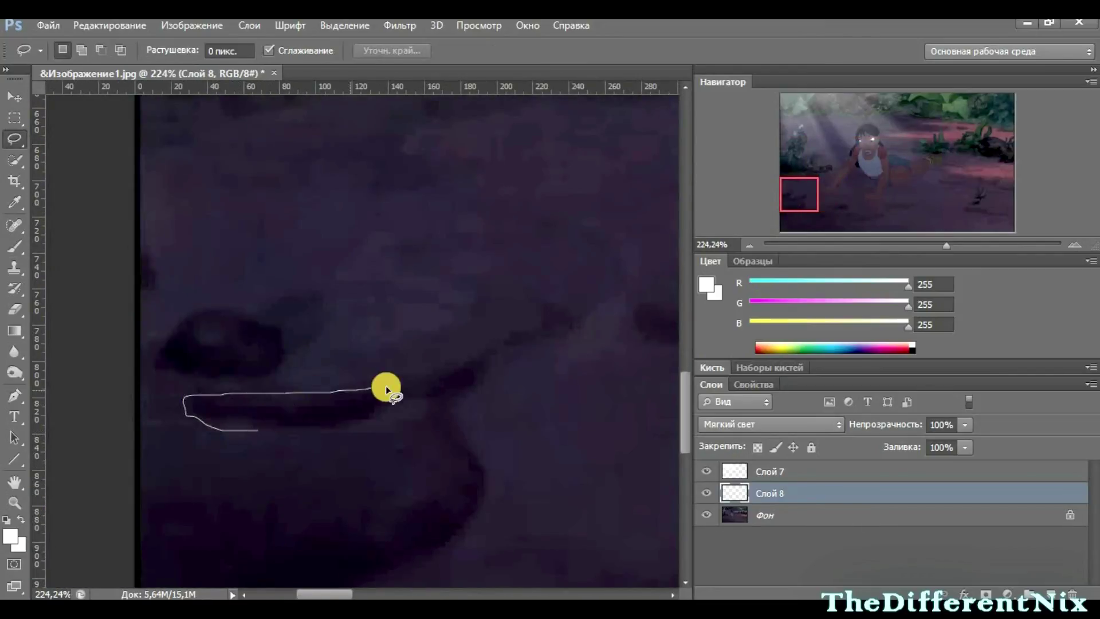
pyautogui.moveTo(382, 385); pyautogui.dragTo(396, 389)
# Step: Copy the selected dark streak from the background onto a new layer
pyautogui.rightClick(323, 401)
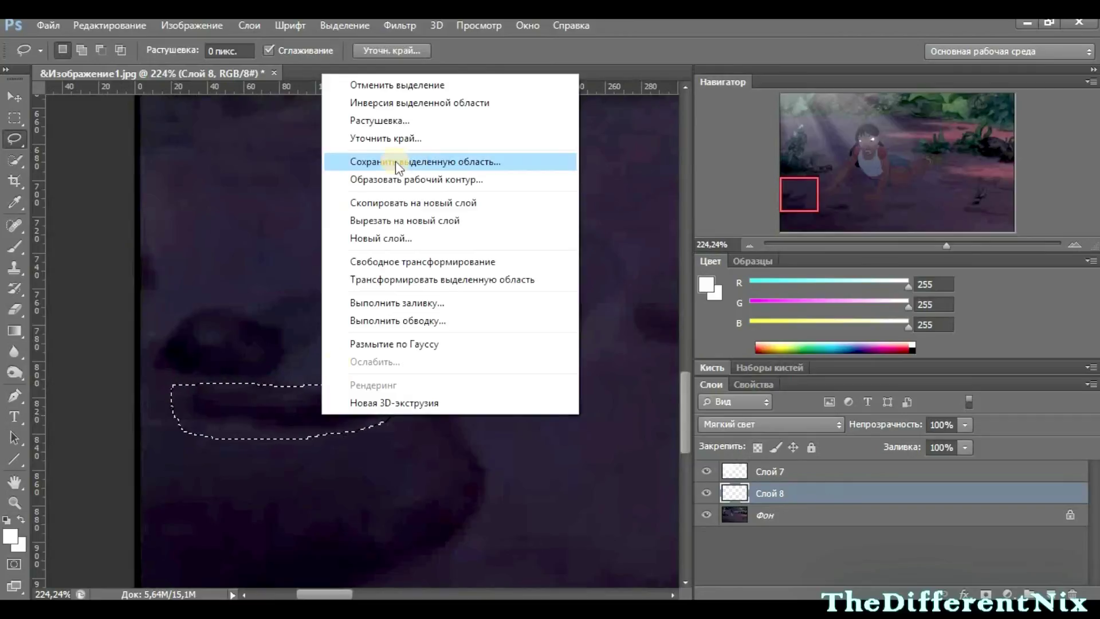
pyautogui.click(414, 197)
pyautogui.click(584, 248)
pyautogui.click(782, 514)
pyautogui.rightClick(246, 405)
pyautogui.click(303, 189)
# Step: Move the copied streak below the character's clenched hand and rotate it to about -20.6°
pyautogui.press('v')
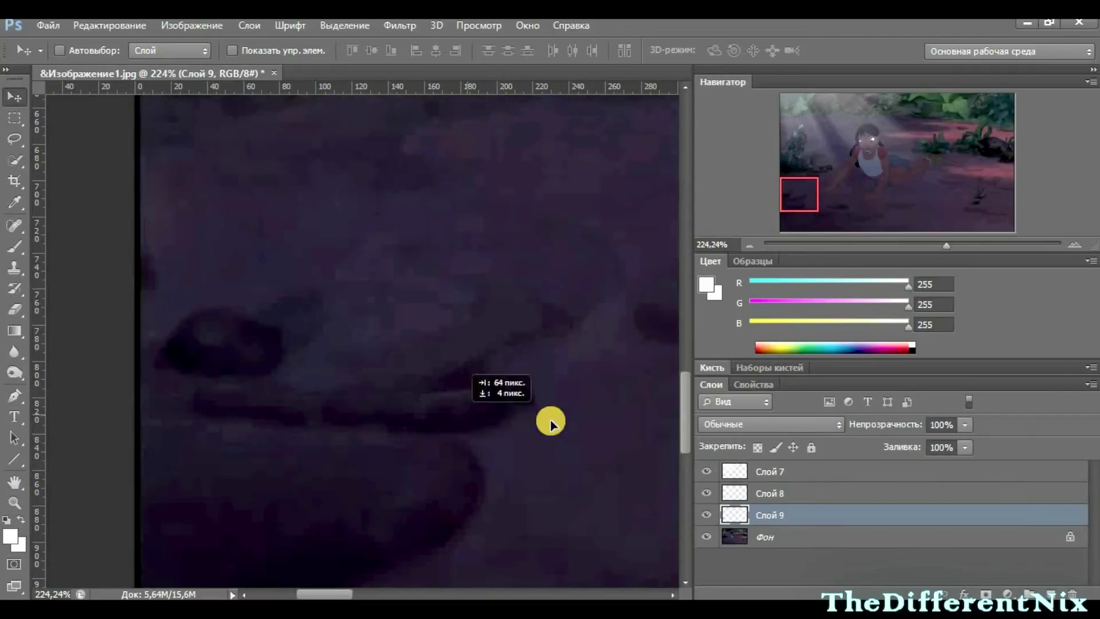
pyautogui.moveTo(528, 540); pyautogui.dragTo(121, 469)
pyautogui.moveTo(493, 469); pyautogui.dragTo(11, 469)
pyautogui.moveTo(174, 390); pyautogui.dragTo(337, 421)
pyautogui.hotkey('ctrl', 't')
pyautogui.moveTo(465, 463); pyautogui.dragTo(463, 411)
pyautogui.moveTo(390, 404); pyautogui.dragTo(343, 418)
pyautogui.scroll(-10, 281, 438)
pyautogui.moveTo(115, 440); pyautogui.dragTo(177, 464)
# Step: Distort the streak with a Perspective transform, widening the end away from the hand
pyautogui.rightClick(375, 418)
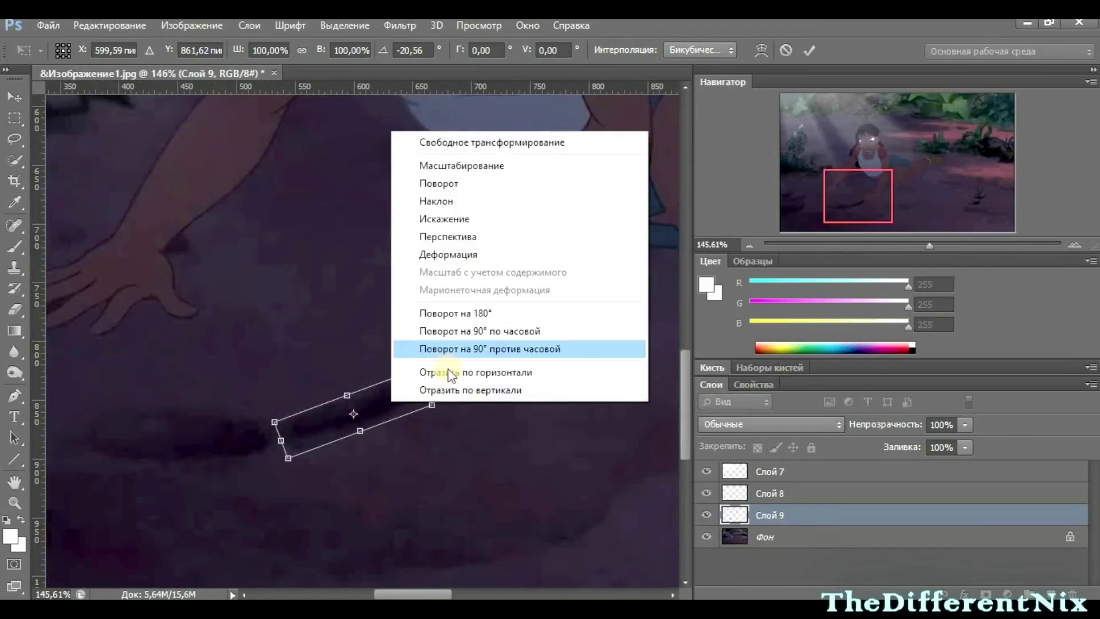
pyautogui.click(441, 256)
pyautogui.rightClick(414, 392)
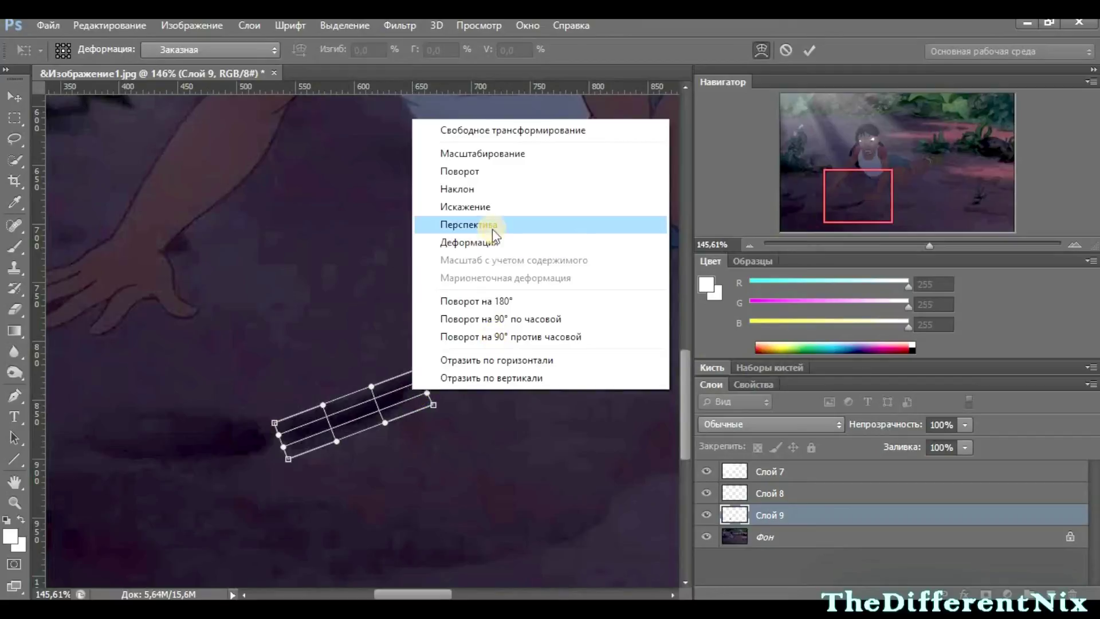
pyautogui.click(477, 224)
pyautogui.moveTo(288, 458); pyautogui.dragTo(289, 470)
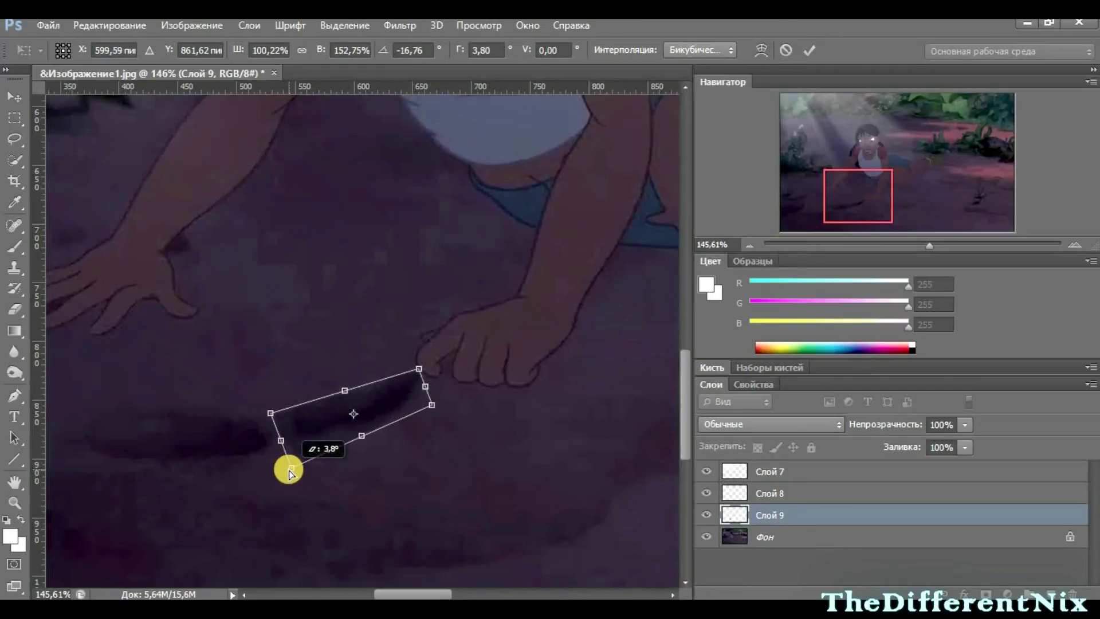
pyautogui.moveTo(427, 408)
pyautogui.mouseDown()
pyautogui.moveTo(425, 389)
pyautogui.moveTo(428, 401)
pyautogui.mouseUp()
# Step: Rotate the streak to about -30°, line up its narrow end with the clenched hand, and apply the transform
pyautogui.rightClick(390, 399)
pyautogui.click(456, 138)
pyautogui.moveTo(278, 419); pyautogui.dragTo(236, 444)
pyautogui.moveTo(372, 399); pyautogui.dragTo(383, 407)
pyautogui.moveTo(263, 435); pyautogui.dragTo(264, 442)
pyautogui.moveTo(388, 408); pyautogui.dragTo(391, 410)
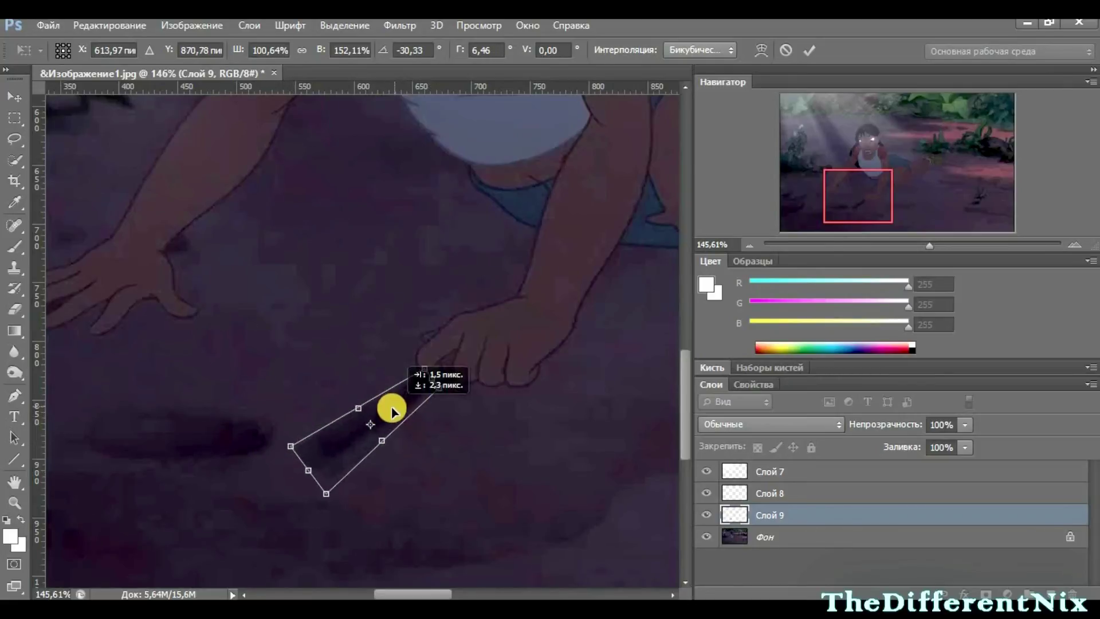
pyautogui.click(807, 50)
# Step: Thin the streak into a narrow scratch mark by erasing its edges with a soft 47 px eraser
pyautogui.click(12, 304)
pyautogui.click(81, 50)
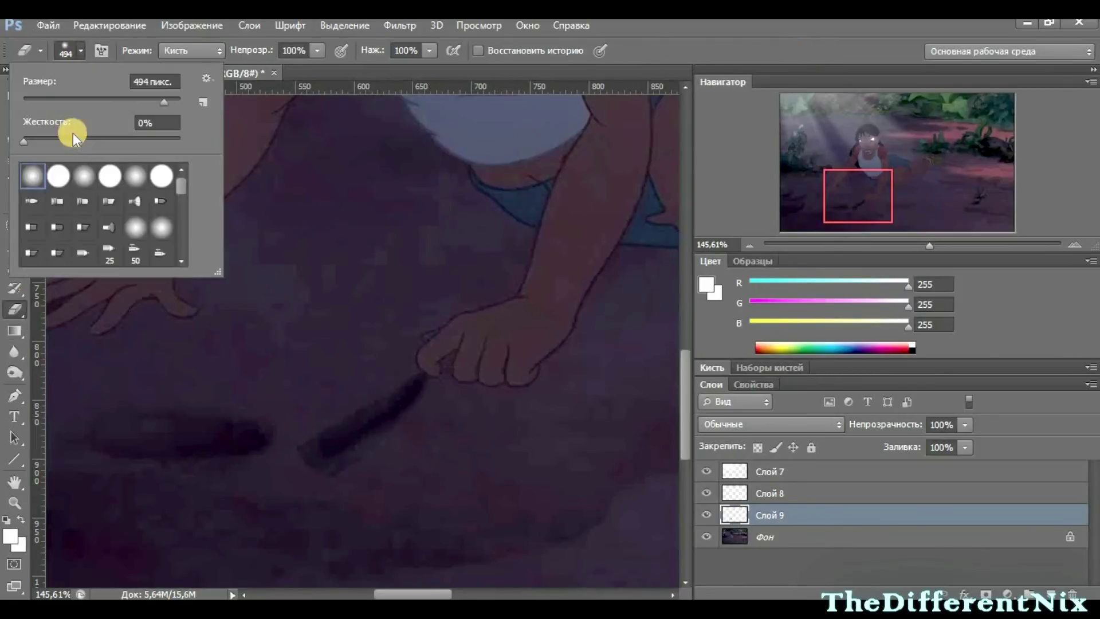
pyautogui.press('Return')
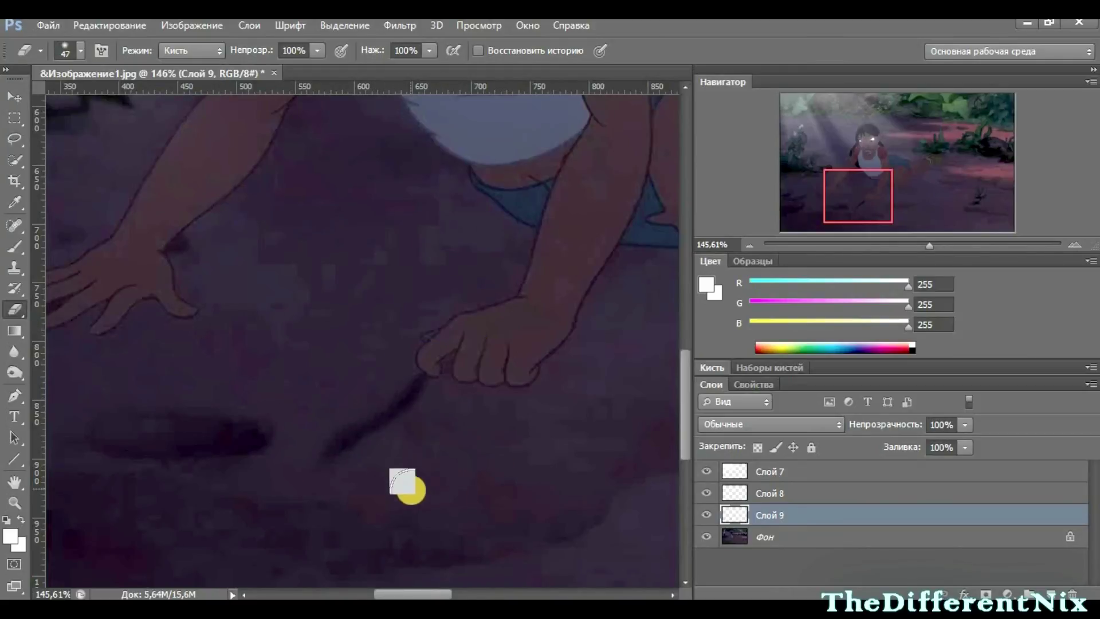
pyautogui.scroll(-5, 395, 482)
pyautogui.scroll(6, 381, 479)
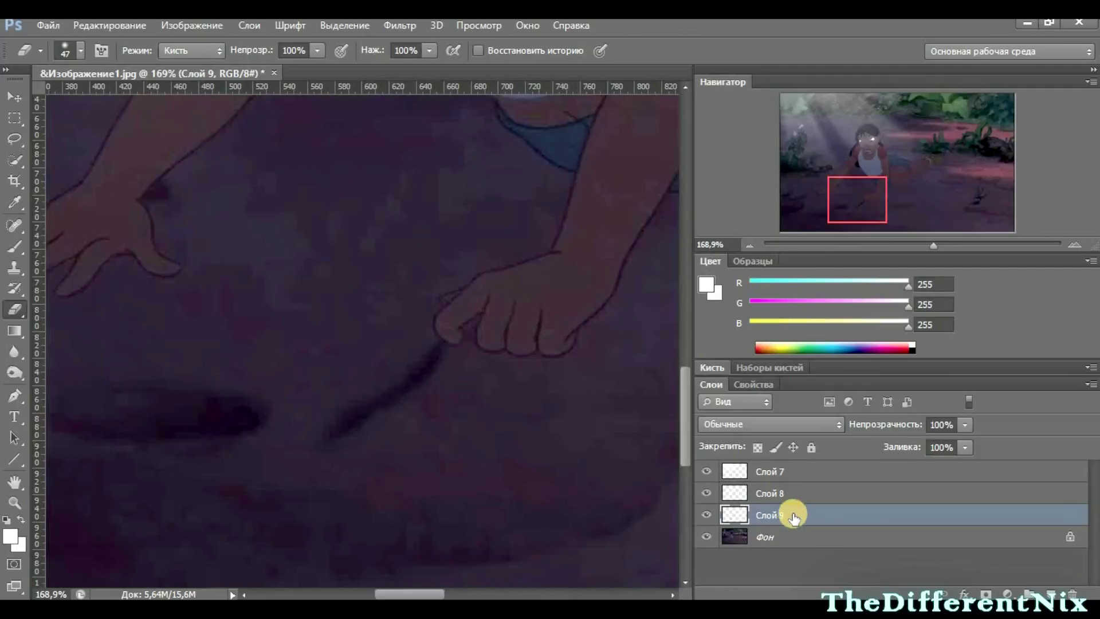
# Step: Duplicate the scratch three times and place the copies side by side beneath the hand's other fingers
pyautogui.hotkey('ctrl', 'j')
pyautogui.press('v')
pyautogui.moveTo(430, 363)
pyautogui.mouseDown()
pyautogui.moveTo(400, 407)
pyautogui.moveTo(475, 374)
pyautogui.mouseUp()
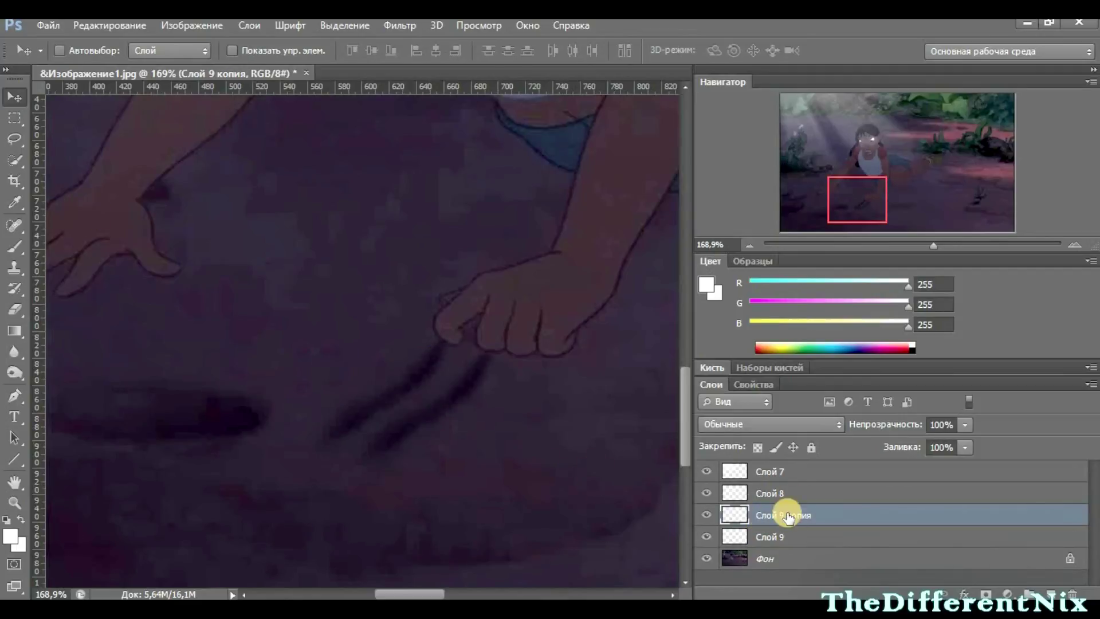
pyautogui.hotkey('ctrl', 'j')
pyautogui.moveTo(432, 412); pyautogui.dragTo(473, 421)
pyautogui.moveTo(741, 511); pyautogui.dragTo(792, 514)
pyautogui.hotkey('ctrl', 'j')
pyautogui.moveTo(461, 423); pyautogui.dragTo(505, 424)
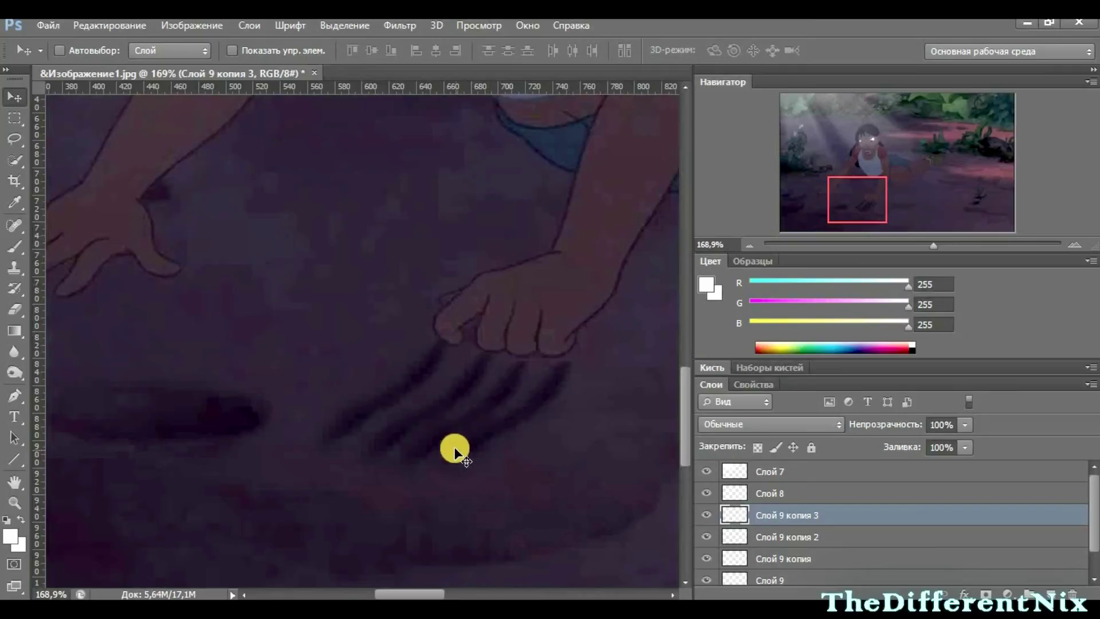
# Step: Warp the second scratch so it runs straighter and extends farther down from its finger
pyautogui.click(812, 545)
pyautogui.click(814, 555)
pyautogui.hotkey('ctrl', 't')
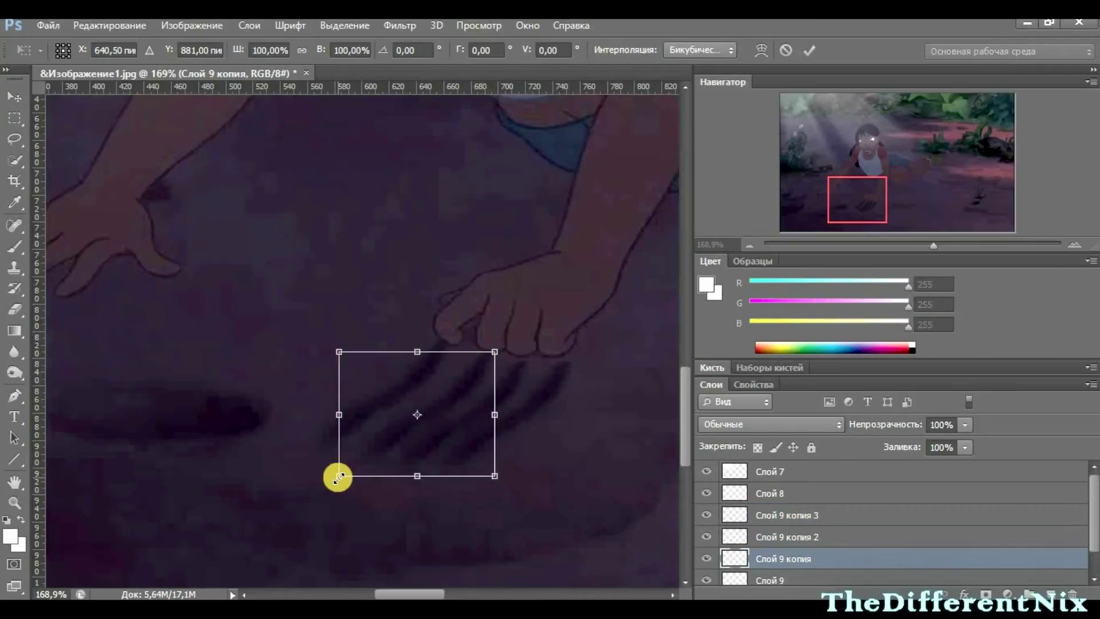
pyautogui.rightClick(444, 412)
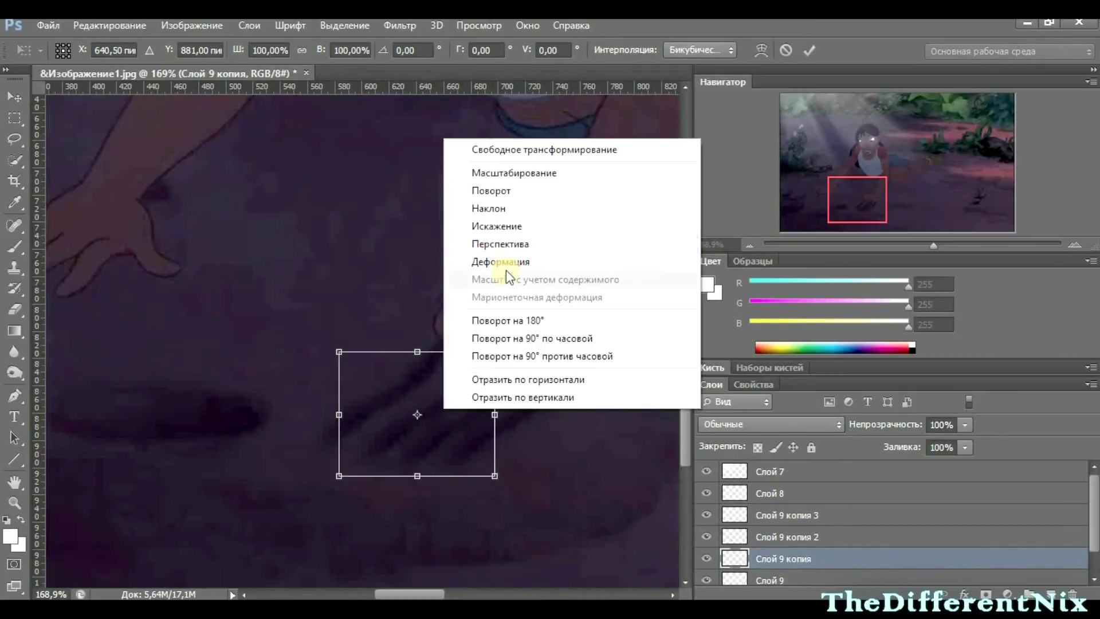
pyautogui.click(508, 263)
pyautogui.moveTo(437, 417); pyautogui.dragTo(458, 409)
pyautogui.moveTo(349, 466); pyautogui.dragTo(315, 489)
pyautogui.click(807, 51)
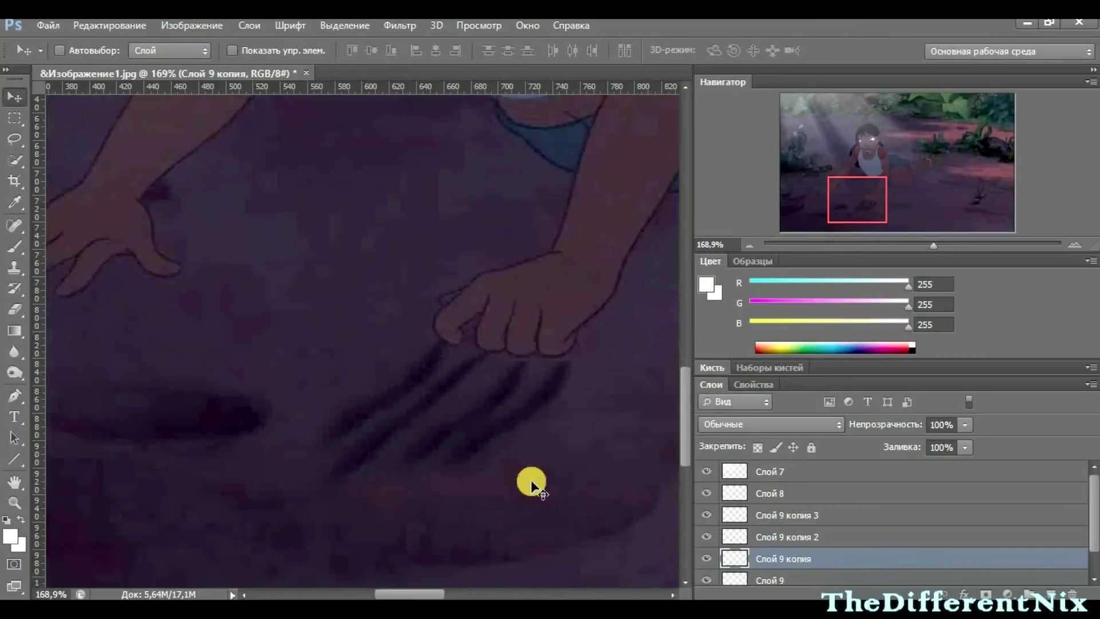
# Step: Warp the third scratch so it lies closer to and follows the direction of the second one
pyautogui.click(807, 537)
pyautogui.hotkey('ctrl', 't')
pyautogui.rightClick(478, 412)
pyautogui.click(542, 264)
pyautogui.moveTo(510, 385); pyautogui.dragTo(487, 385)
pyautogui.moveTo(433, 450); pyautogui.dragTo(408, 453)
pyautogui.click(808, 50)
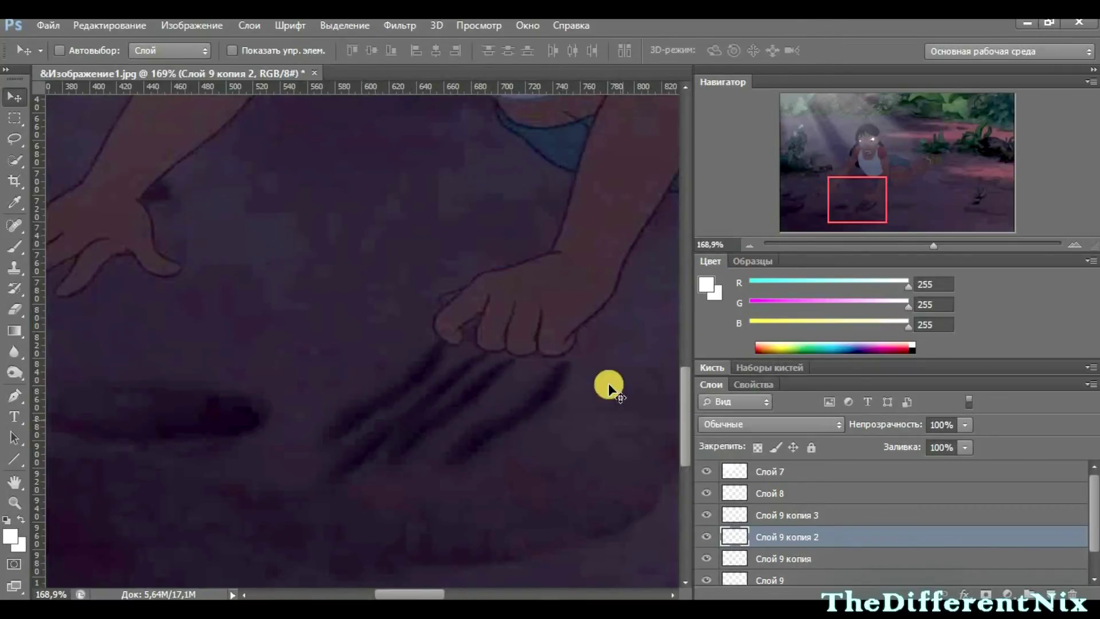
# Step: Shrink the fourth scratch to about 78% width and 92% height, shift it toward the others, and warp it to match
pyautogui.click(767, 520)
pyautogui.hotkey('ctrl', 't')
pyautogui.rightClick(541, 395)
pyautogui.click(412, 486)
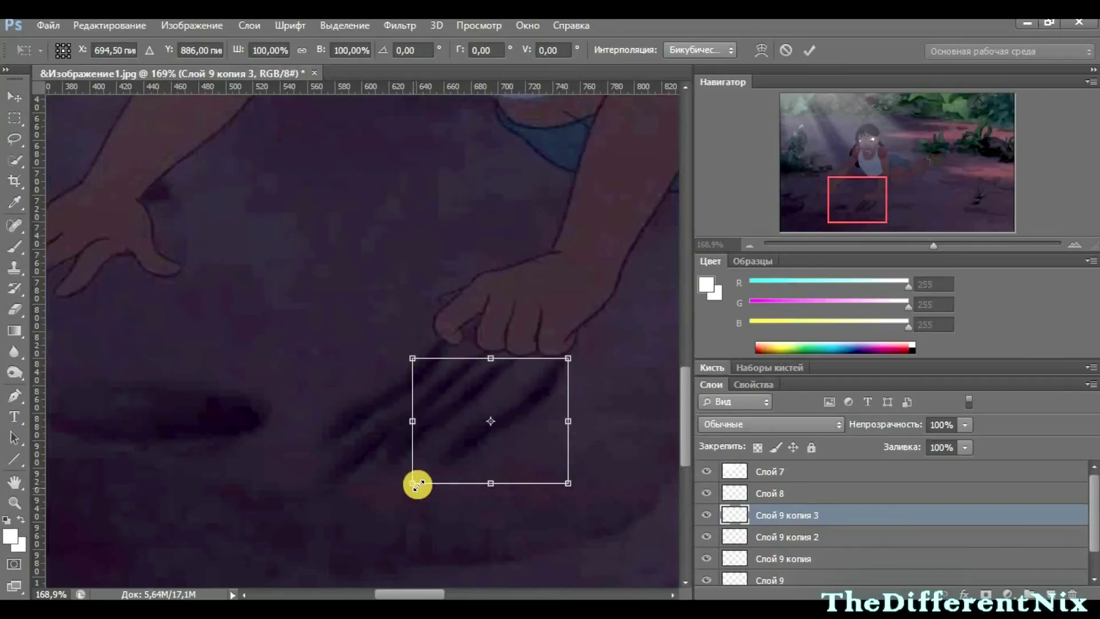
pyautogui.moveTo(413, 486); pyautogui.dragTo(451, 474)
pyautogui.moveTo(541, 430); pyautogui.dragTo(525, 428)
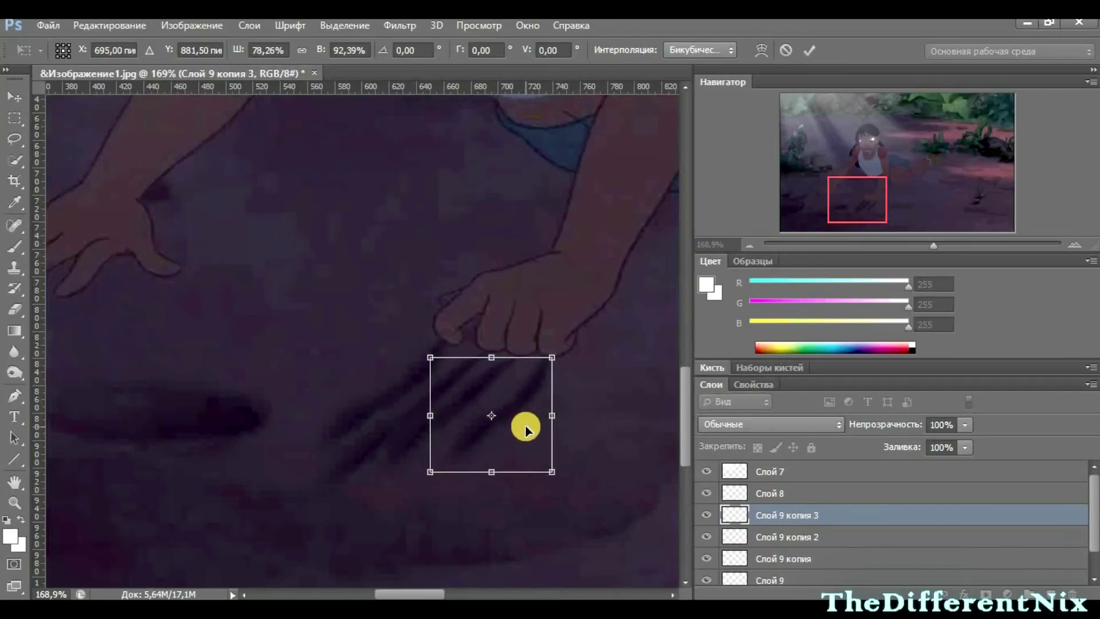
pyautogui.rightClick(525, 422)
pyautogui.click(572, 246)
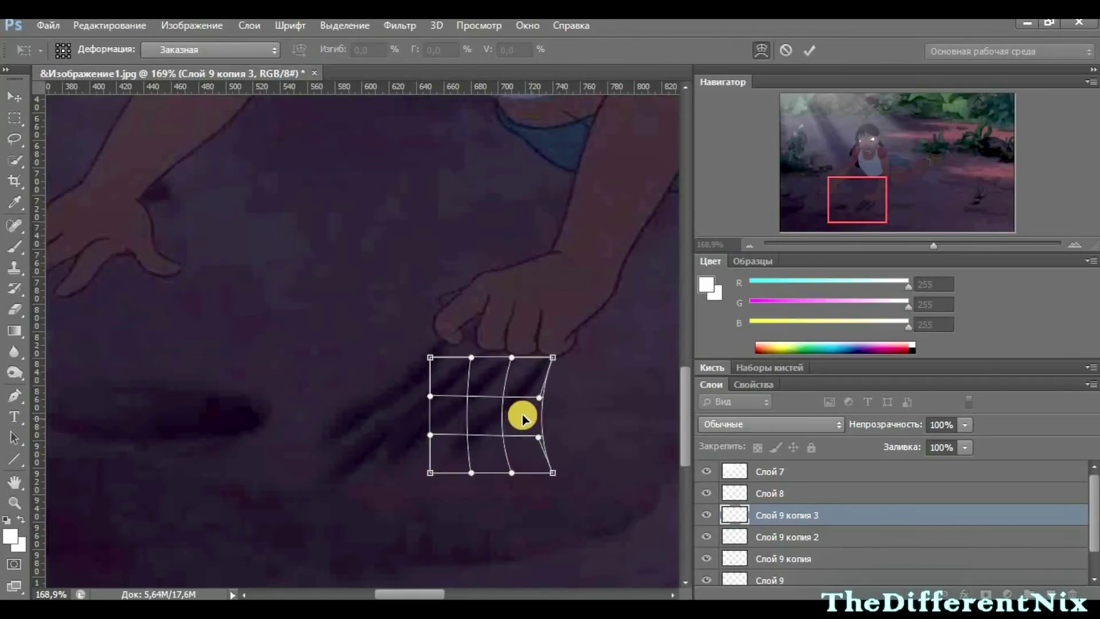
pyautogui.moveTo(508, 410); pyautogui.dragTo(461, 422)
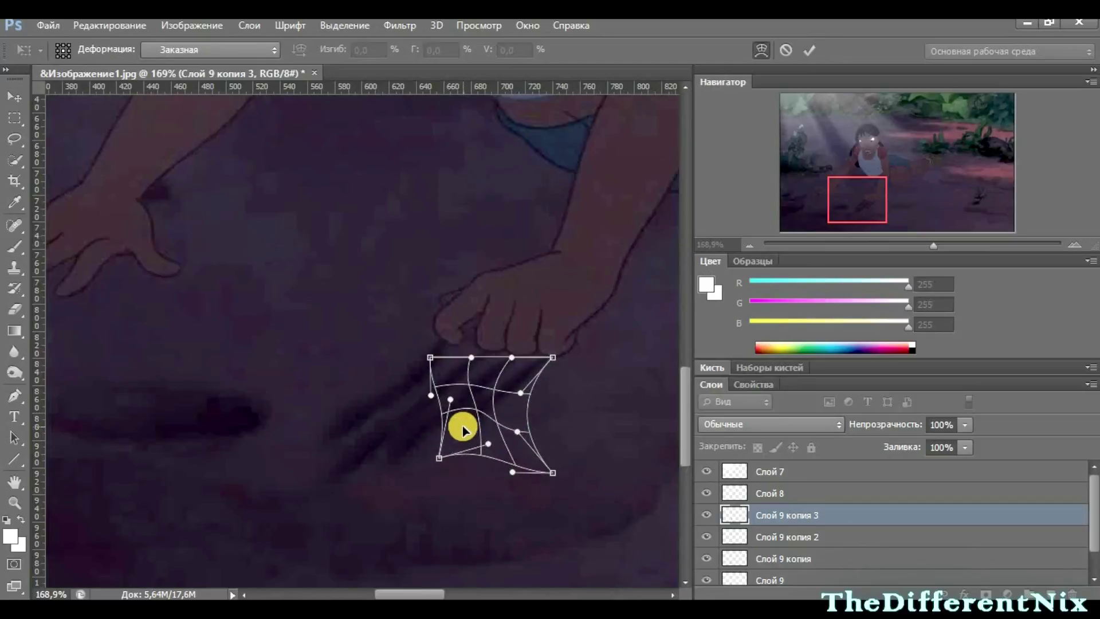
pyautogui.click(809, 50)
# Step: Erase the scratch ends overlapping the fingers on their separate layers with a 28 px eraser
pyautogui.click(14, 307)
pyautogui.click(80, 51)
pyautogui.click(555, 342)
pyautogui.click(799, 538)
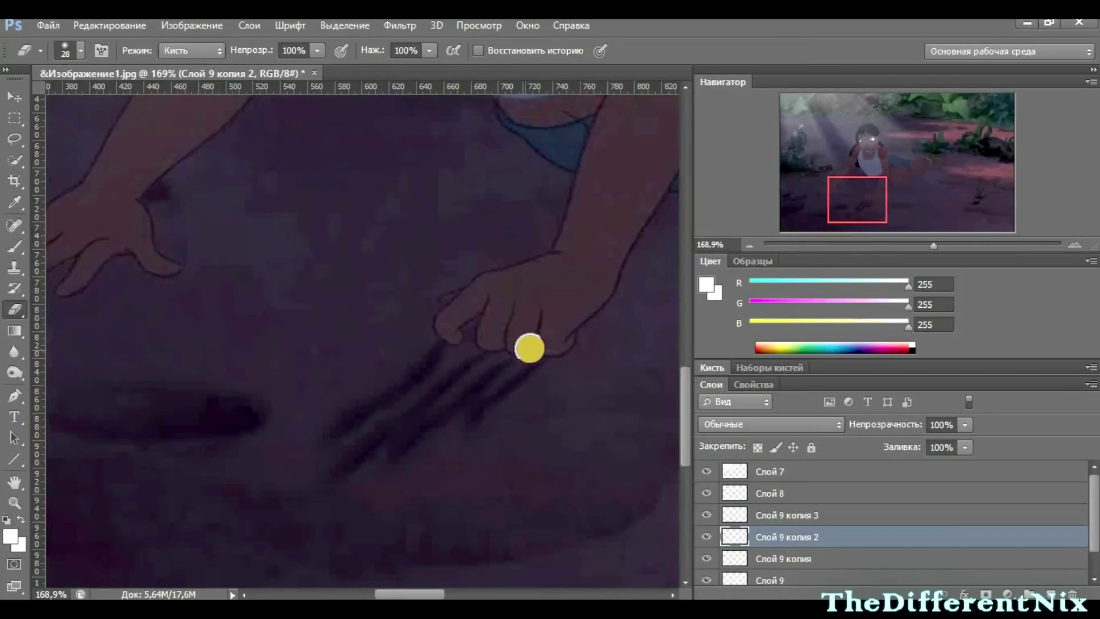
pyautogui.hotkey('alt', '[')
pyautogui.hotkey('alt', '[')
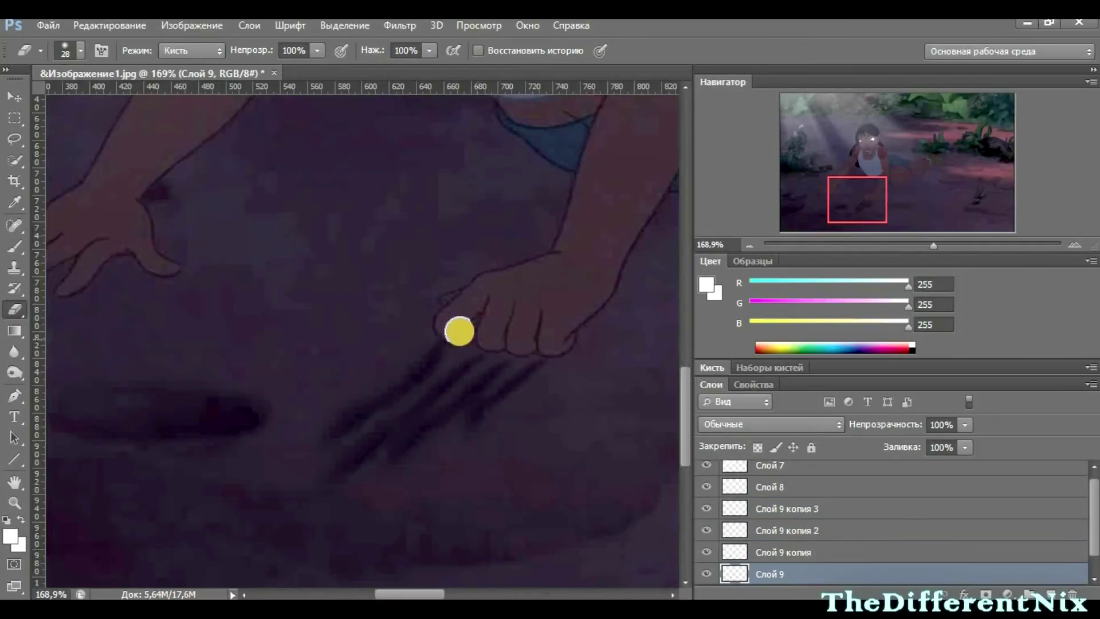
# Step: Shift the first scratch closer to the other marks and clean up its end with a 17 px eraser
pyautogui.scroll(-1, 567, 384)
pyautogui.scroll(7, 441, 372)
pyautogui.click(14, 97)
pyautogui.moveTo(407, 398); pyautogui.dragTo(427, 388)
pyautogui.press('e')
pyautogui.click(68, 50)
pyautogui.press('Return')
pyautogui.scroll(-8, 473, 336)
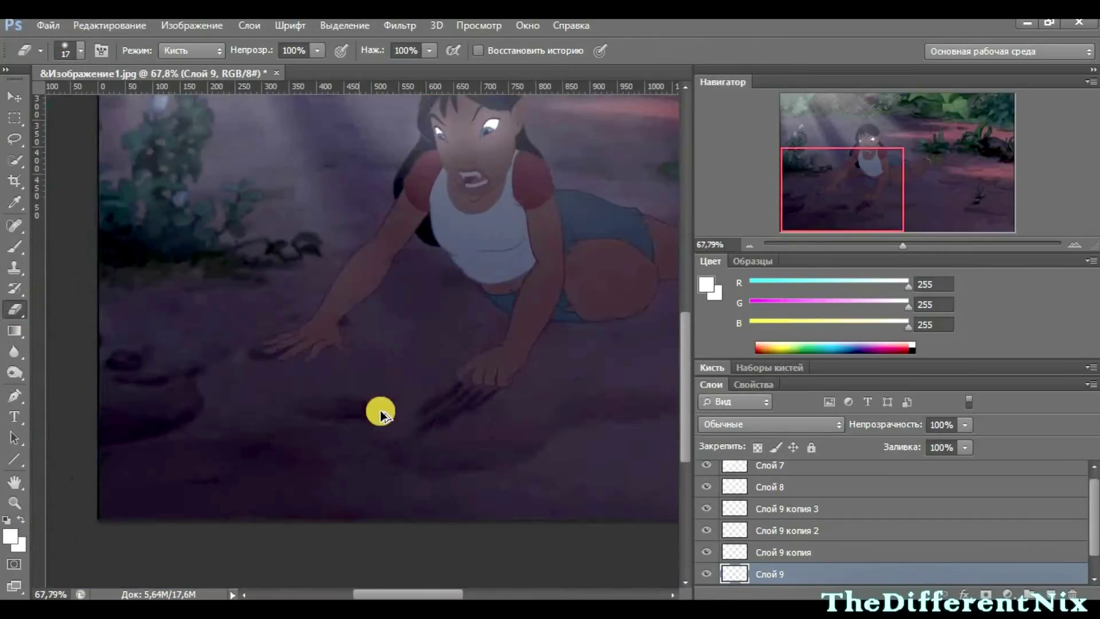
# Step: Move the separate scratch copies into closer alignment beneath the fist's fingers
pyautogui.scroll(7, 376, 390)
pyautogui.click(783, 552)
pyautogui.press('v')
pyautogui.moveTo(452, 316); pyautogui.dragTo(459, 326)
pyautogui.moveTo(368, 399); pyautogui.dragTo(444, 386)
pyautogui.click(784, 527)
pyautogui.keyDown('ctrl'); pyautogui.click(501, 360); pyautogui.keyUp('ctrl')
# Step: Erase the scratch ends overlapping the fingertips on the three copied scratch layers with a 13 px eraser
pyautogui.press('e')
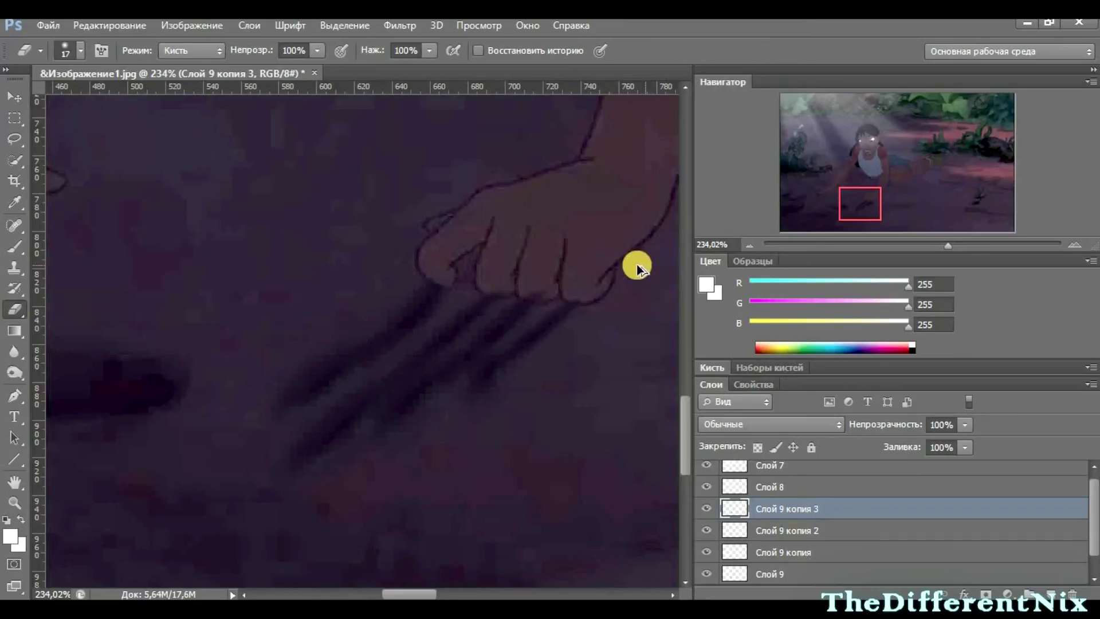
pyautogui.scroll(3, 641, 272)
pyautogui.click(82, 51)
pyautogui.click(33, 100)
pyautogui.click(48, 141)
pyautogui.click(542, 315)
pyautogui.click(797, 532)
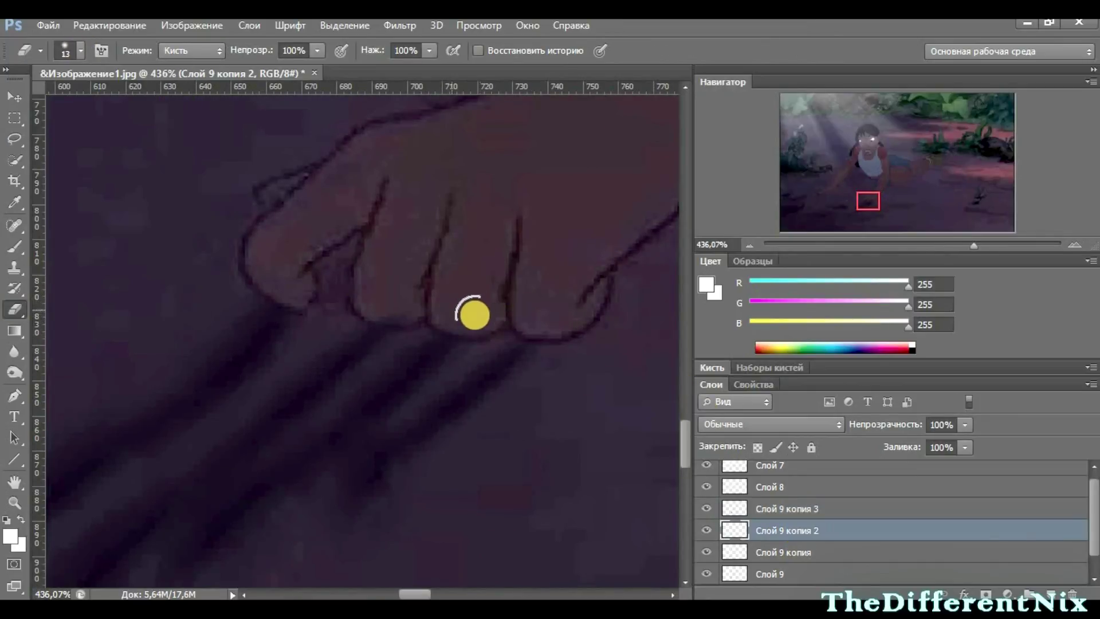
pyautogui.click(806, 551)
pyautogui.click(400, 302)
pyautogui.scroll(-6, 232, 359)
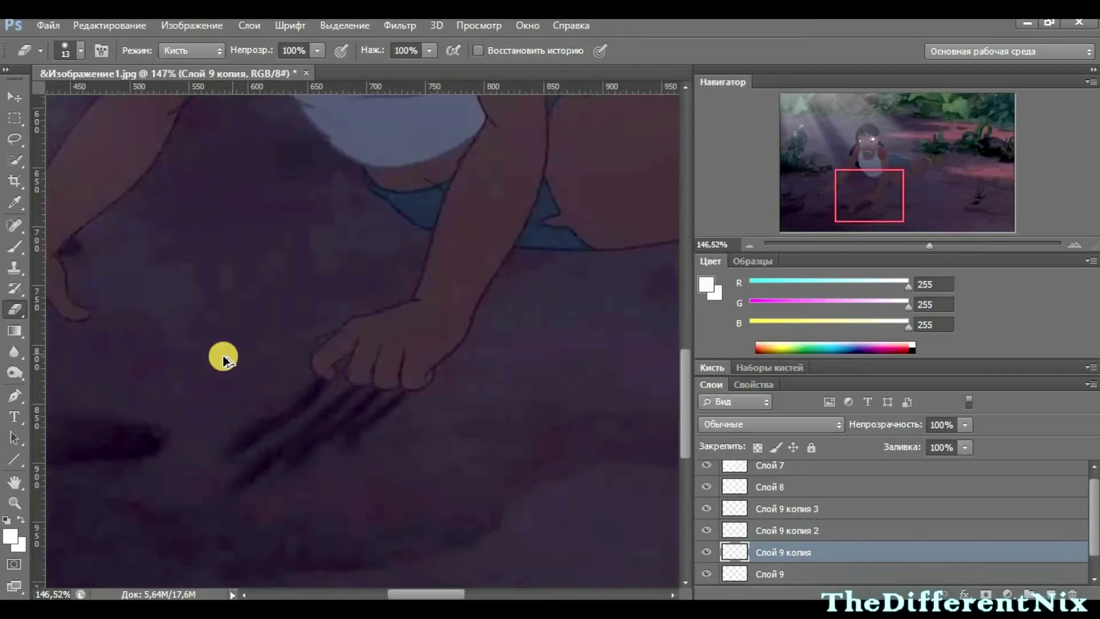
# Step: Examine the claw marks beside the fist up close and within the whole picture
pyautogui.scroll(3, 112, 427)
pyautogui.scroll(1, 221, 429)
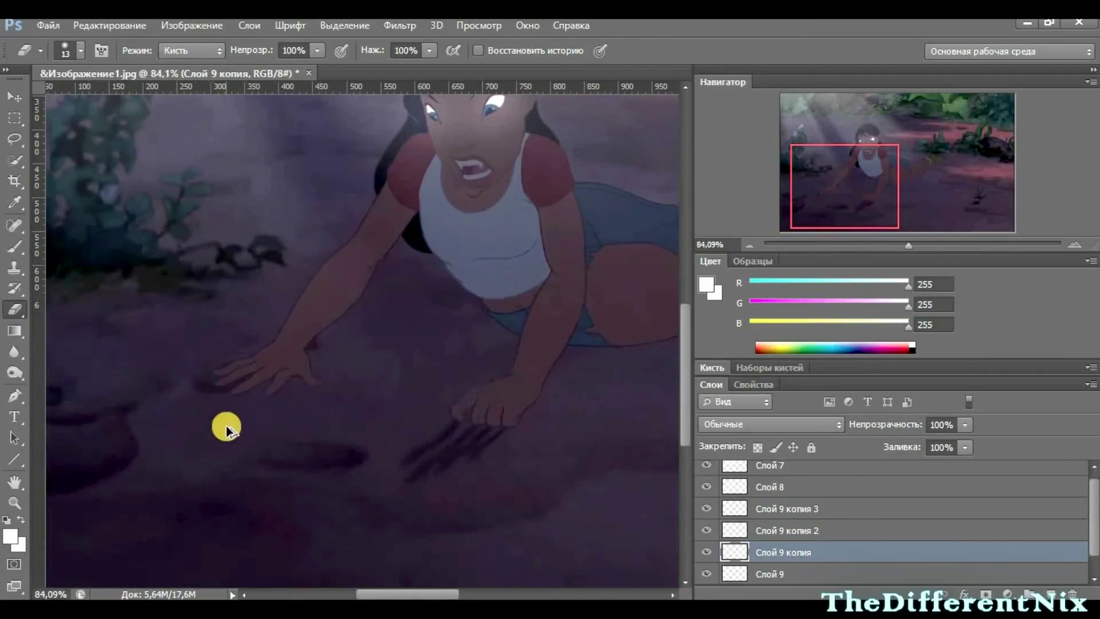
pyautogui.scroll(-1, 356, 424)
pyautogui.scroll(3, 427, 437)
pyautogui.scroll(-6, 455, 414)
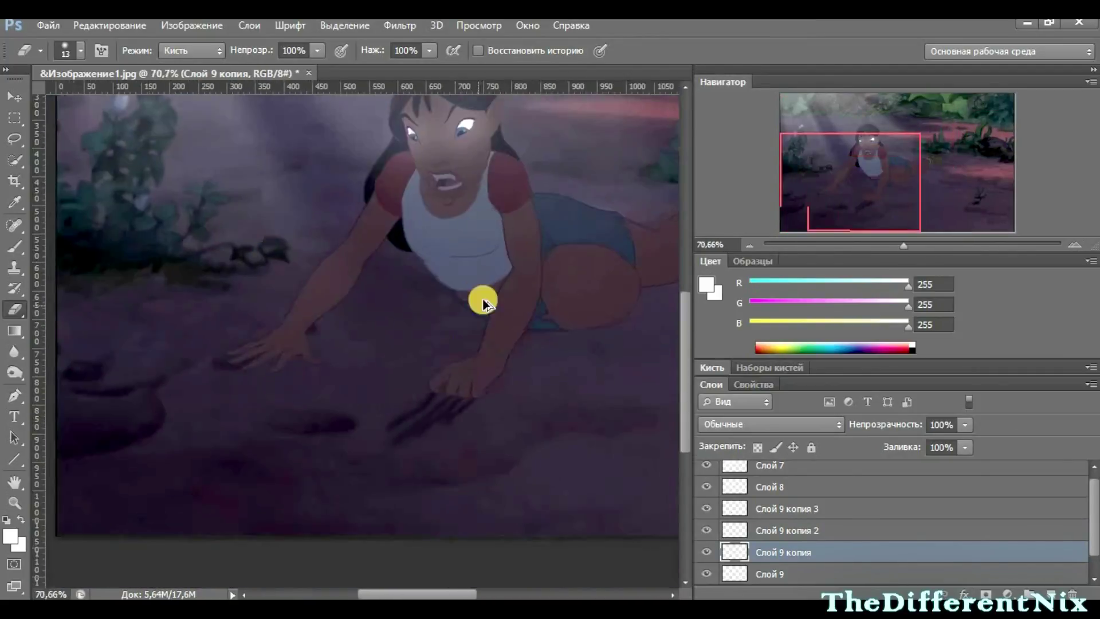
pyautogui.scroll(1, 334, 368)
pyautogui.scroll(-1, 334, 368)
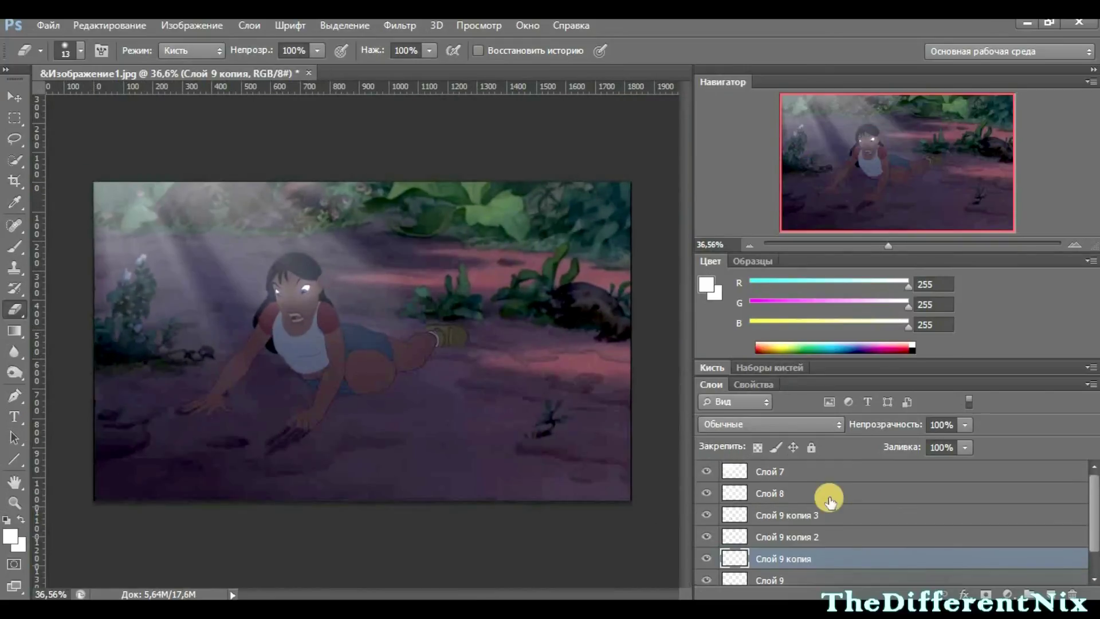
# Step: Try to merge the visible layers with the light-ray layer and the background hidden, and undo the merge
pyautogui.click(708, 472)
pyautogui.scroll(-1, 706, 530)
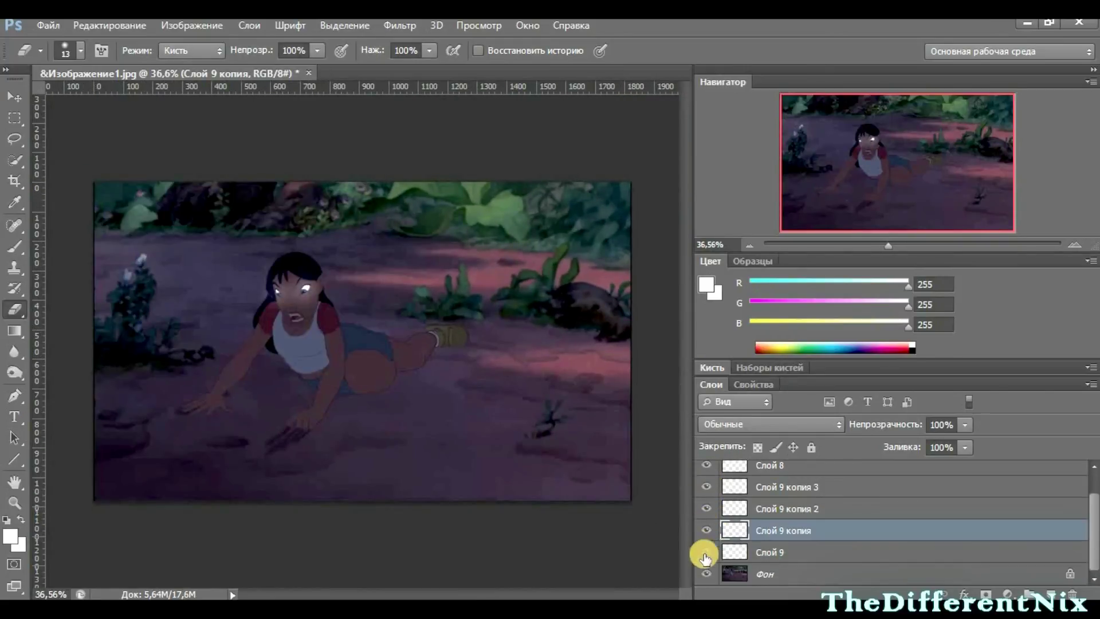
pyautogui.click(705, 575)
pyautogui.rightClick(771, 535)
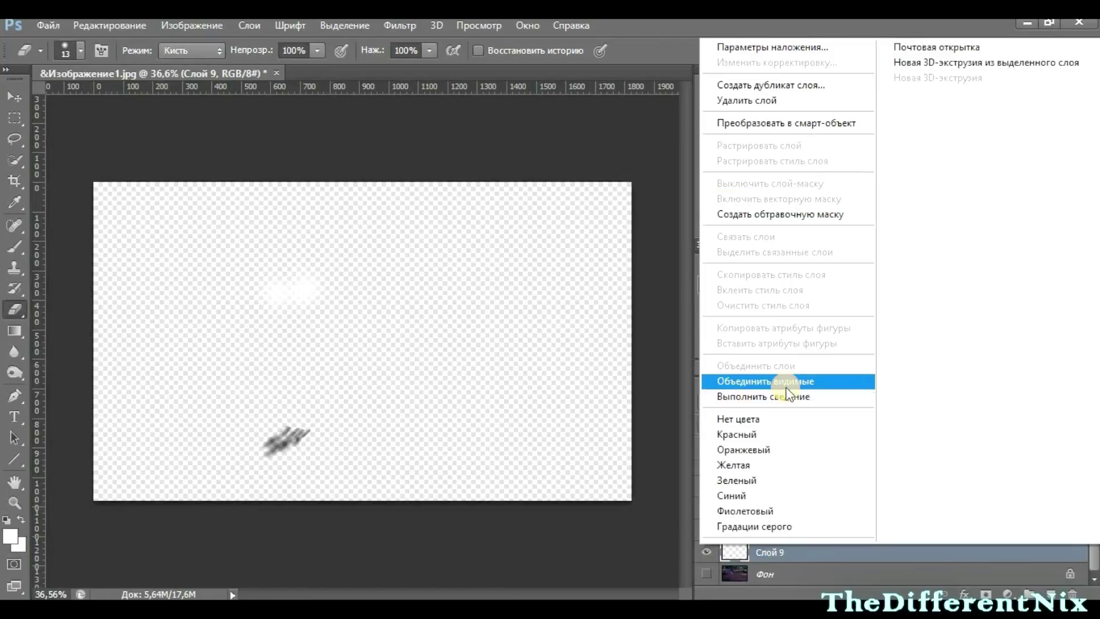
pyautogui.click(780, 380)
pyautogui.click(705, 512)
pyautogui.click(110, 26)
pyautogui.click(189, 59)
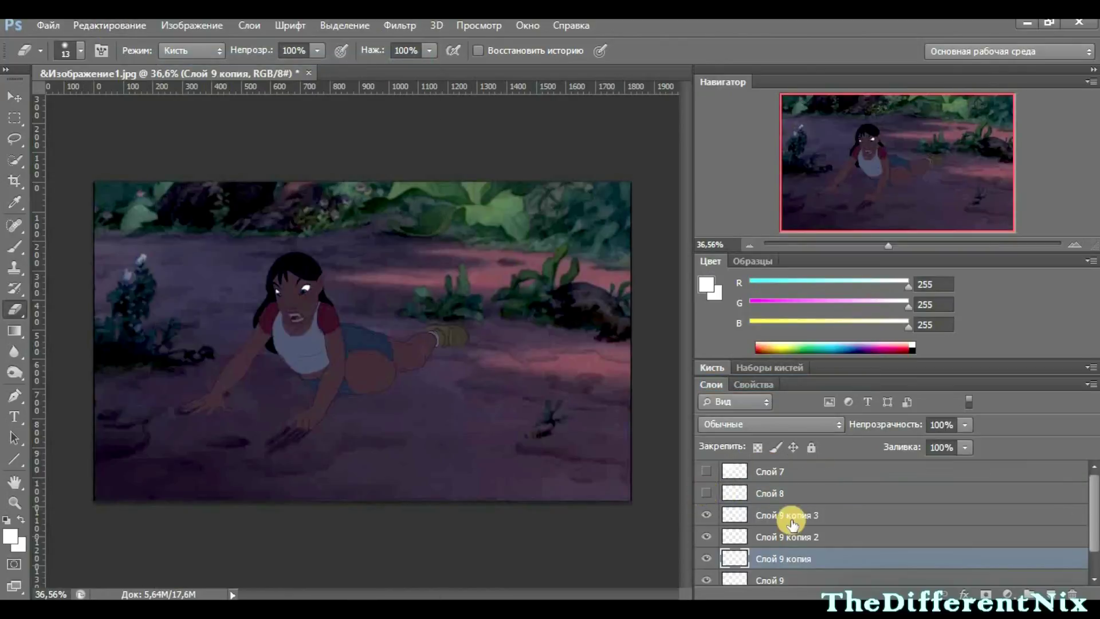
# Step: Merge the four scratch layers into one with all other layers hidden, and show the hidden layers again
pyautogui.rightClick(793, 518)
pyautogui.click(1046, 522)
pyautogui.scroll(-1, 963, 545)
pyautogui.click(706, 574)
pyautogui.rightClick(769, 512)
pyautogui.click(474, 441)
pyautogui.click(705, 471)
pyautogui.click(705, 493)
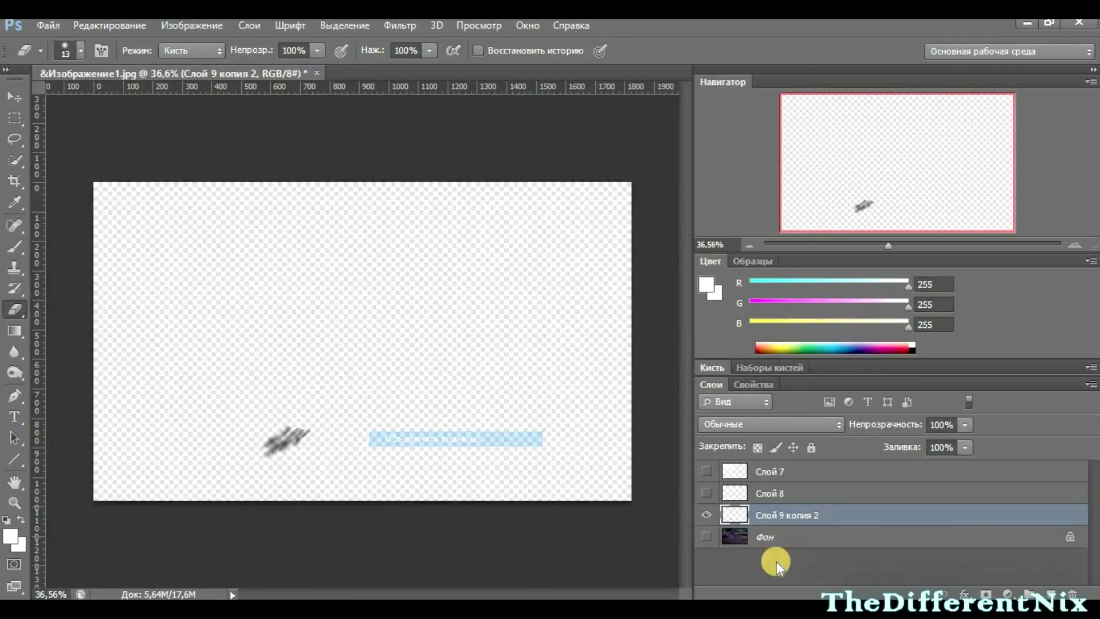
pyautogui.click(705, 536)
# Step: Paint black around the lit character on a new layer above Слой 8 with a 401 px soft brush, and set its blending mode to Soft Light
pyautogui.click(842, 494)
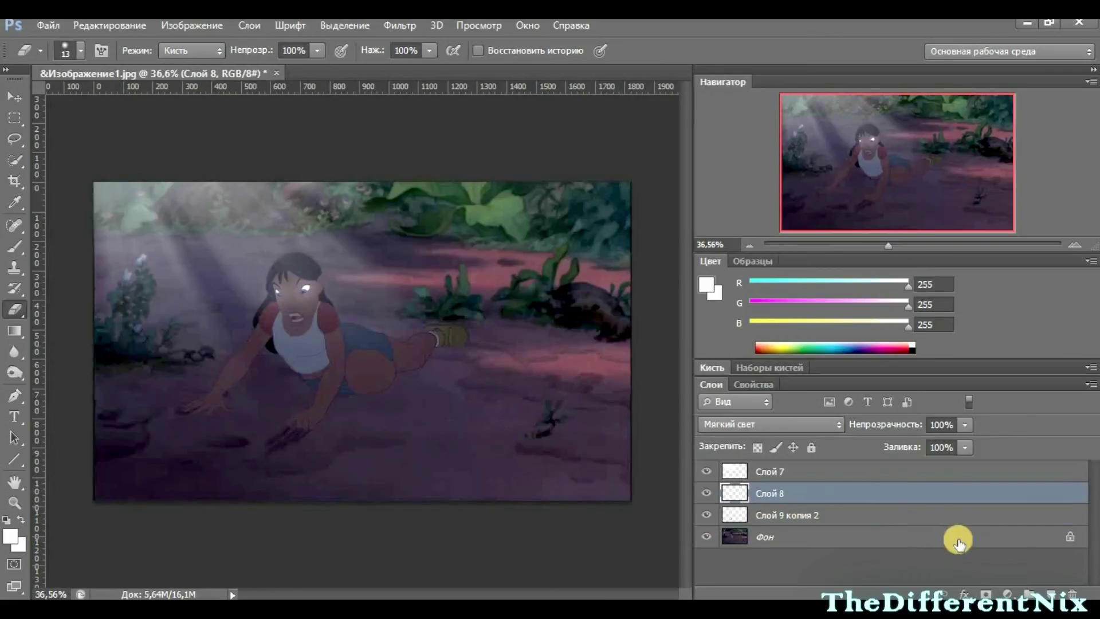
pyautogui.click(1050, 594)
pyautogui.click(15, 246)
pyautogui.click(81, 50)
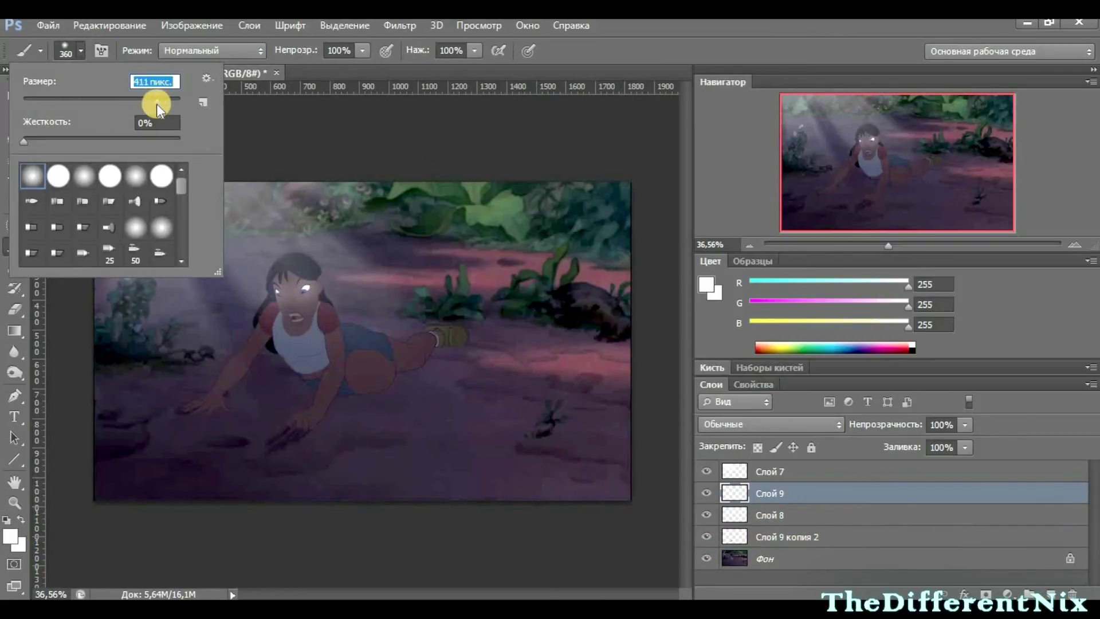
pyautogui.click(912, 347)
pyautogui.moveTo(327, 198)
pyautogui.mouseDown()
pyautogui.moveTo(596, 208)
pyautogui.moveTo(557, 326)
pyautogui.moveTo(590, 482)
pyautogui.moveTo(510, 488)
pyautogui.moveTo(575, 457)
pyautogui.moveTo(123, 525)
pyautogui.moveTo(161, 529)
pyautogui.mouseUp()
pyautogui.click(770, 424)
pyautogui.click(725, 227)
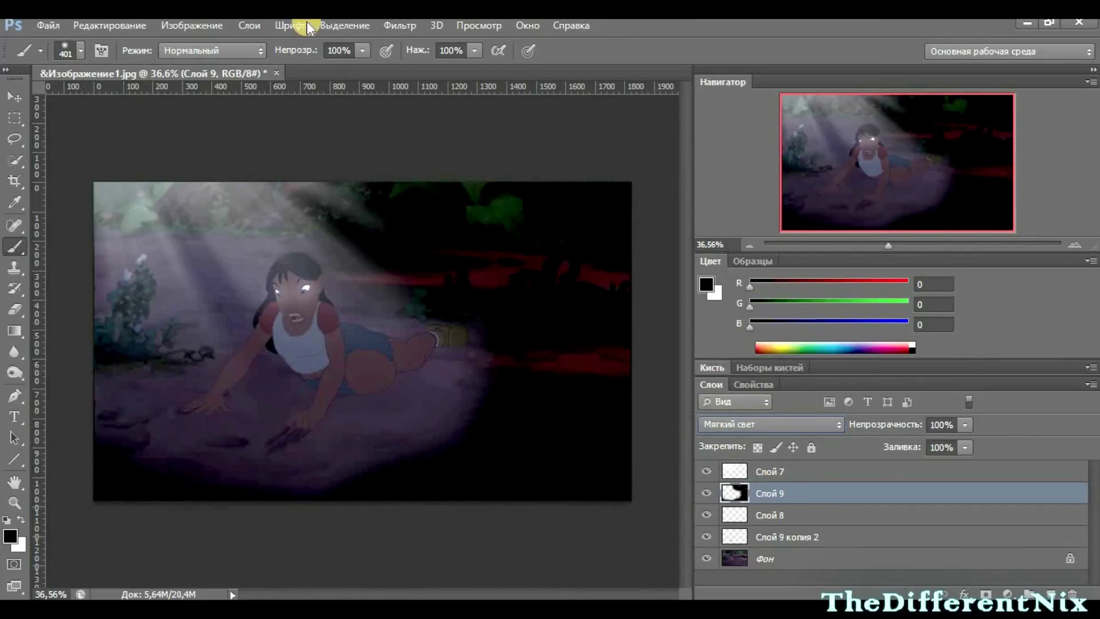
# Step: Soften the black surroundings layer with a 171.8 px Gaussian Blur, compare the picture with and without it, and hide it
pyautogui.click(399, 25)
pyautogui.moveTo(515, 233)
pyautogui.click(690, 363)
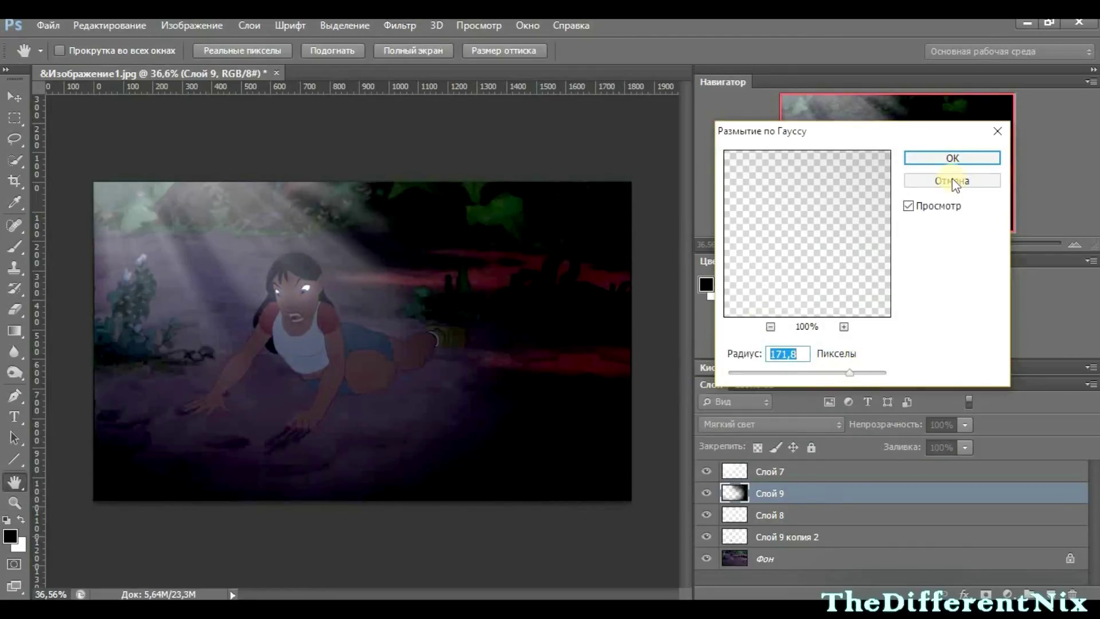
pyautogui.press('Return')
pyautogui.press('b')
pyautogui.click(707, 494)
pyautogui.click(706, 494)
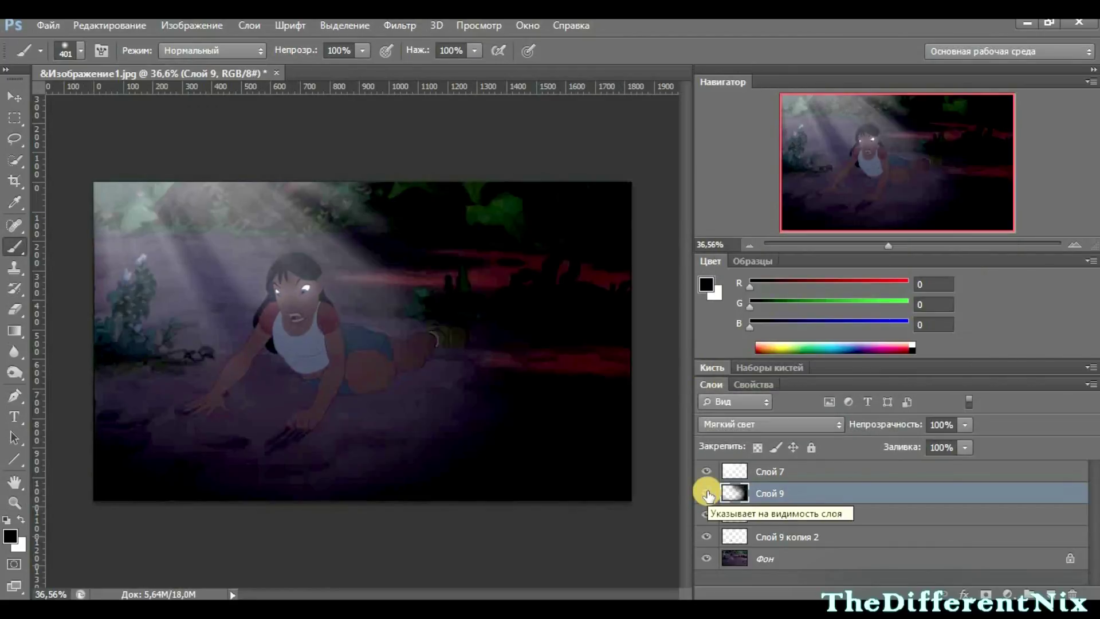
pyautogui.click(709, 494)
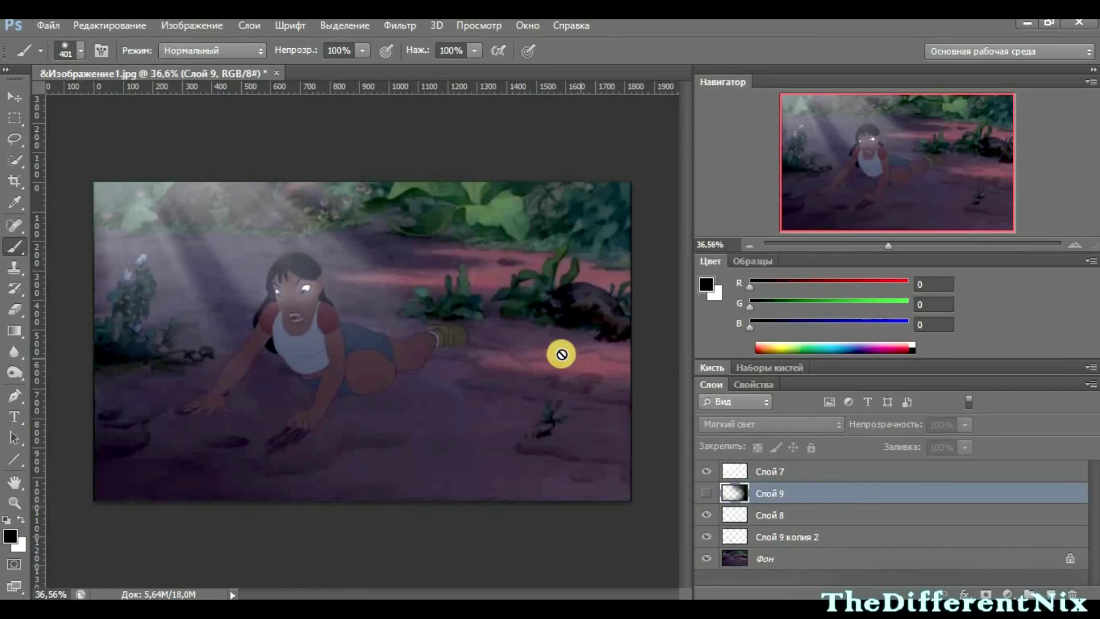
# Step: Paint over the pink-lit ground on a new layer below Слой 9 with a 77 px soft brush and dark purple sampled from the picture
pyautogui.click(14, 96)
pyautogui.click(14, 250)
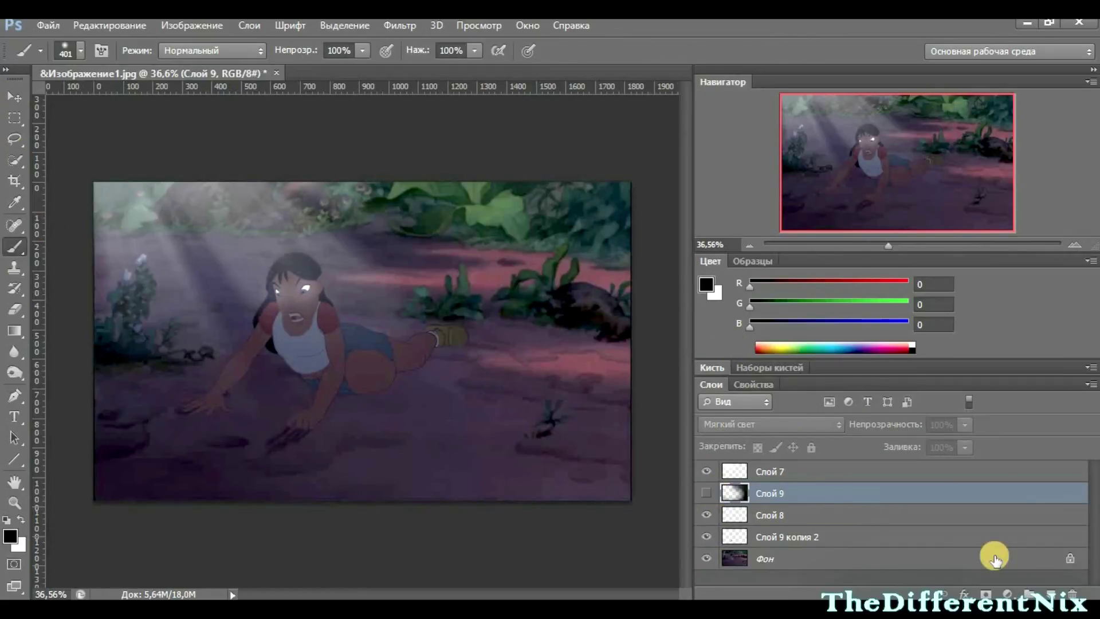
pyautogui.click(1049, 593)
pyautogui.moveTo(765, 497); pyautogui.dragTo(764, 524)
pyautogui.keyDown('alt'); pyautogui.click(372, 289); pyautogui.keyUp('alt')
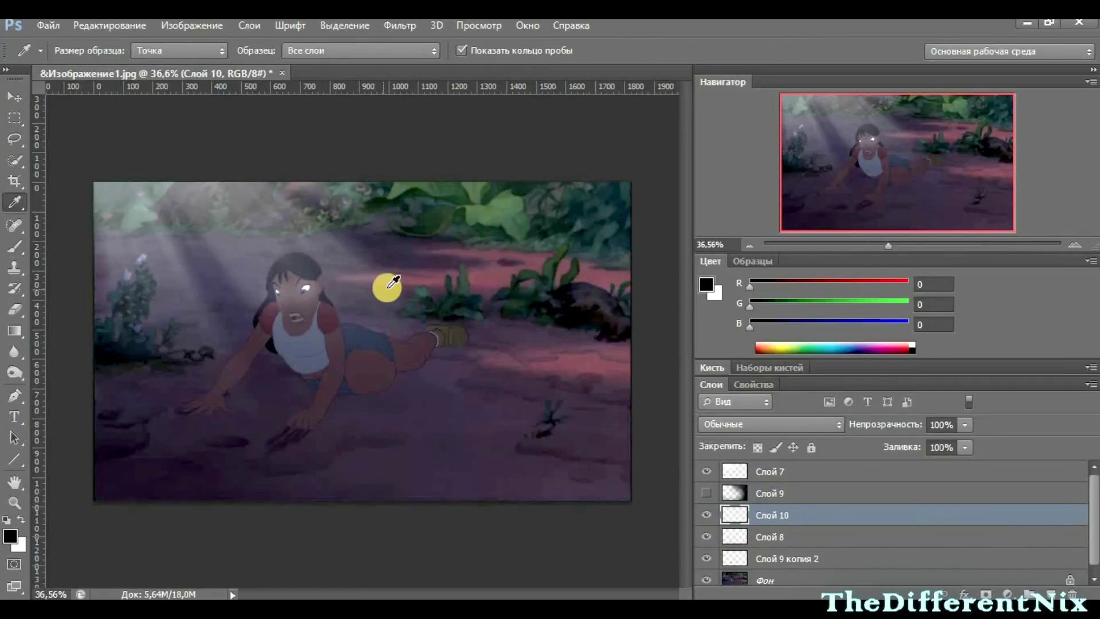
pyautogui.click(81, 50)
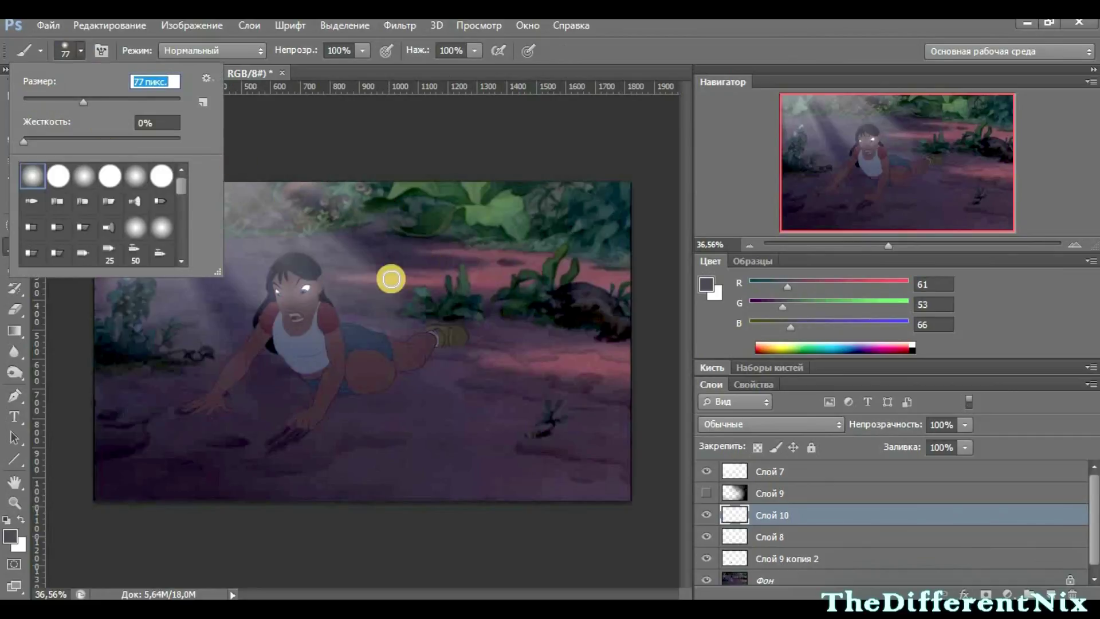
pyautogui.press('Return')
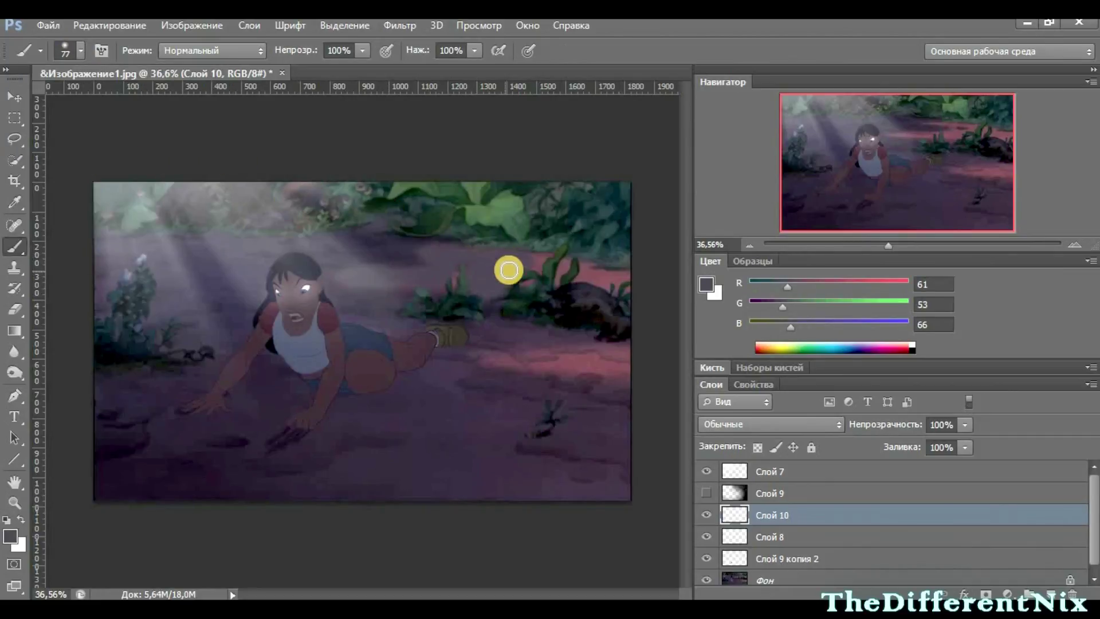
pyautogui.keyDown('alt'); pyautogui.click(503, 387); pyautogui.keyUp('alt')
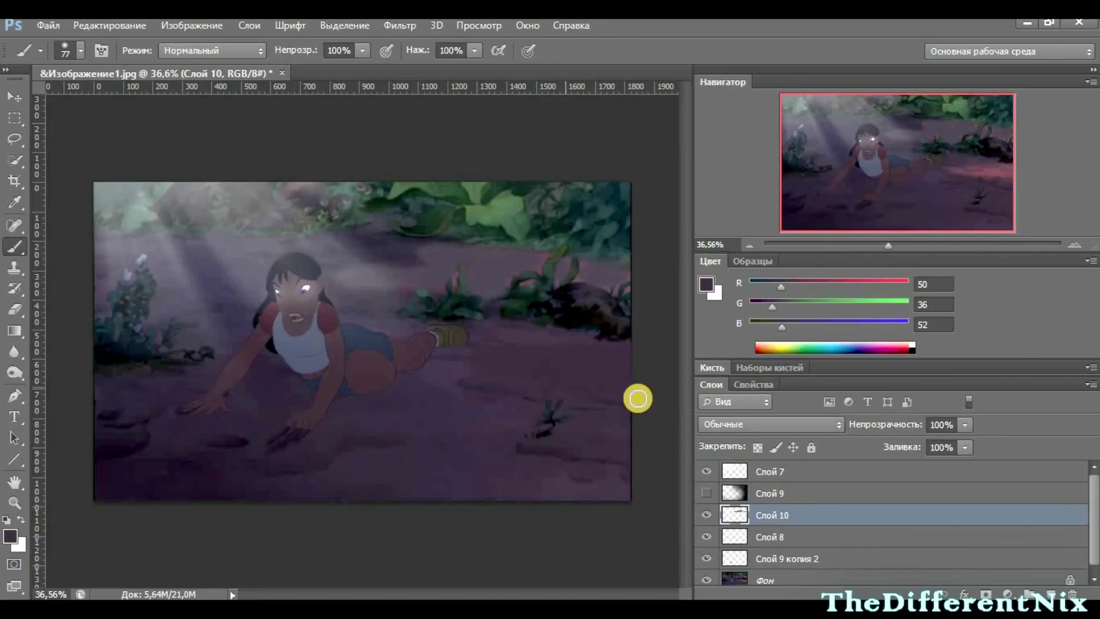
# Step: Set the painted ground layer's blending mode to Darken (Затемнение)
pyautogui.click(762, 424)
pyautogui.click(743, 226)
pyautogui.click(748, 423)
pyautogui.click(743, 240)
pyautogui.click(772, 425)
pyautogui.click(750, 230)
pyautogui.click(772, 425)
pyautogui.click(738, 220)
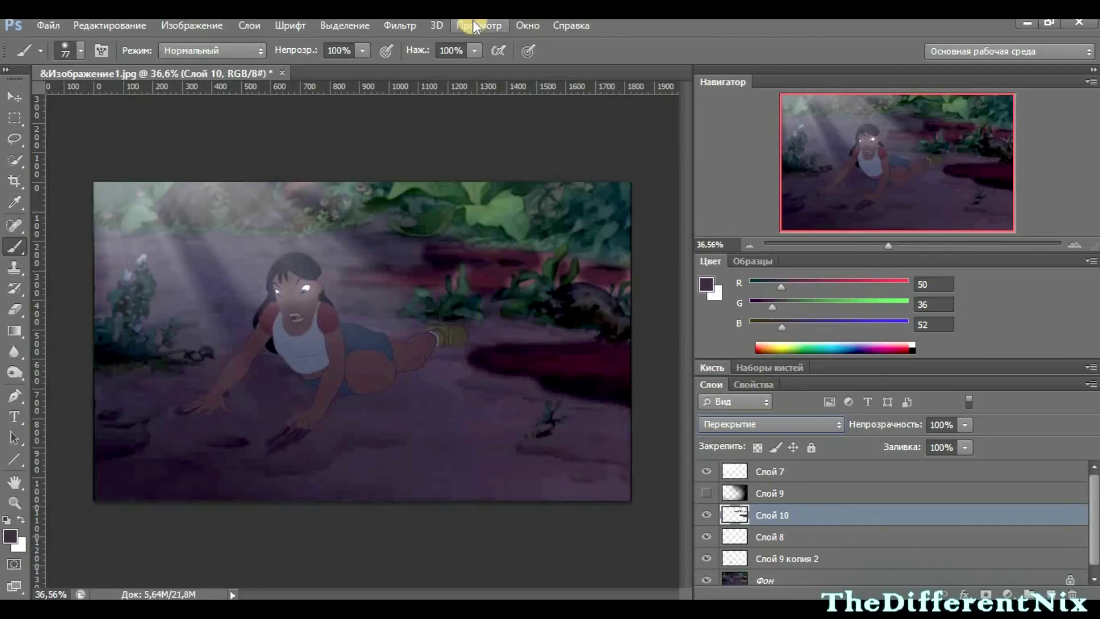
pyautogui.click(771, 424)
pyautogui.click(744, 62)
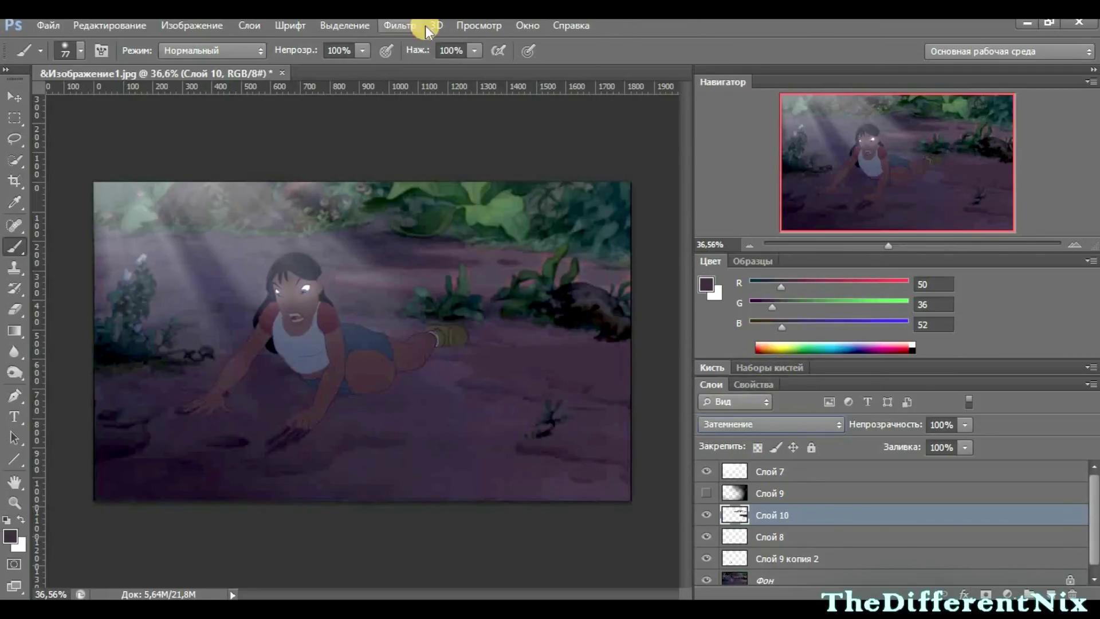
# Step: Soften the painted ground patches with a Gaussian Blur and show the black surroundings layer again
pyautogui.click(400, 25)
pyautogui.moveTo(590, 233)
pyautogui.click(696, 380)
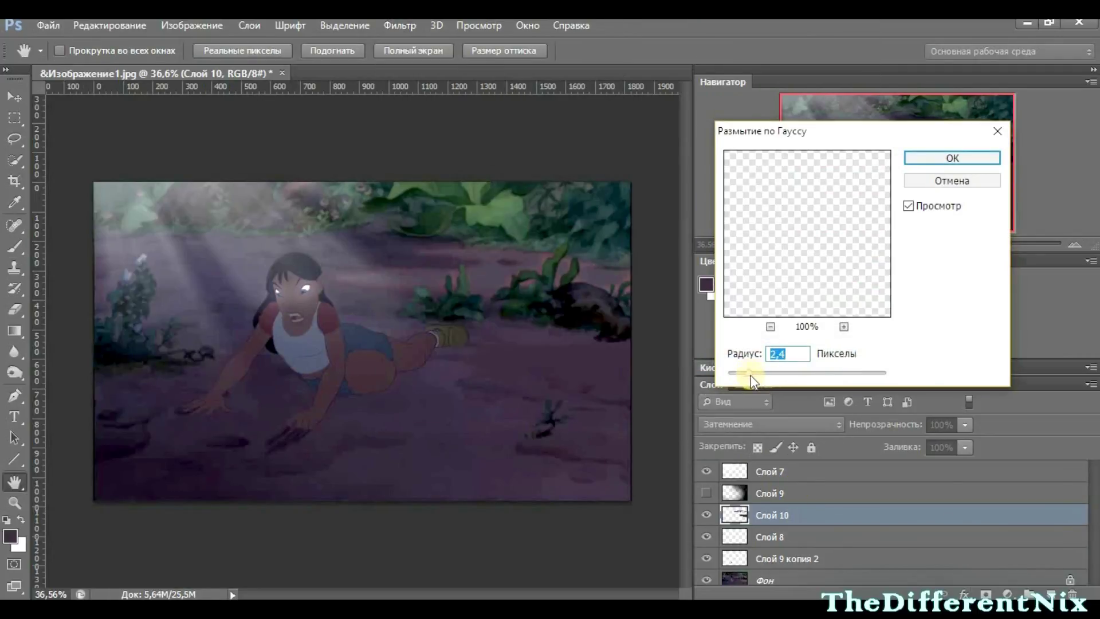
pyautogui.moveTo(779, 371); pyautogui.dragTo(806, 380)
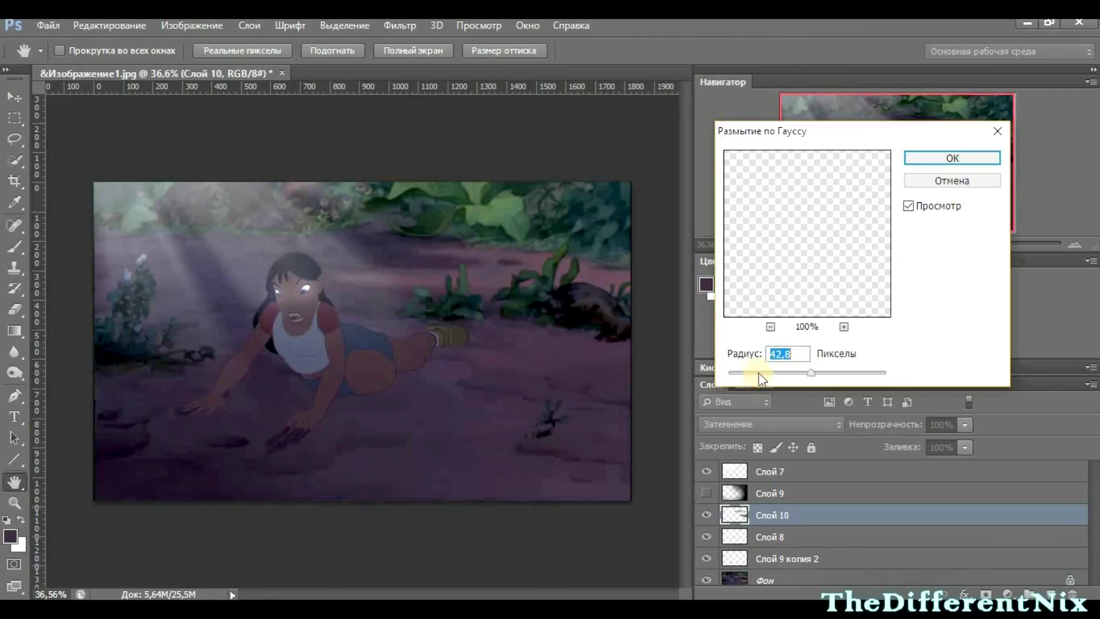
pyautogui.click(926, 162)
pyautogui.click(706, 492)
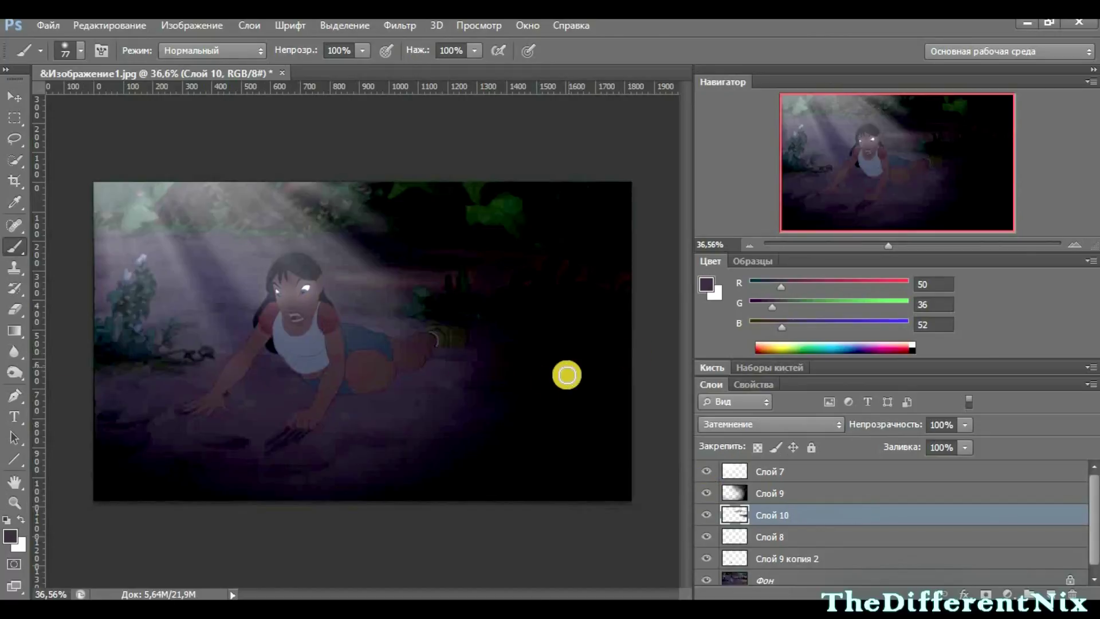
# Step: Paint dark blue shadows on the knee and lower leg with a 45 px soft brush on a new layer, and set it to Soft Light
pyautogui.moveTo(398, 409); pyautogui.dragTo(407, 372)
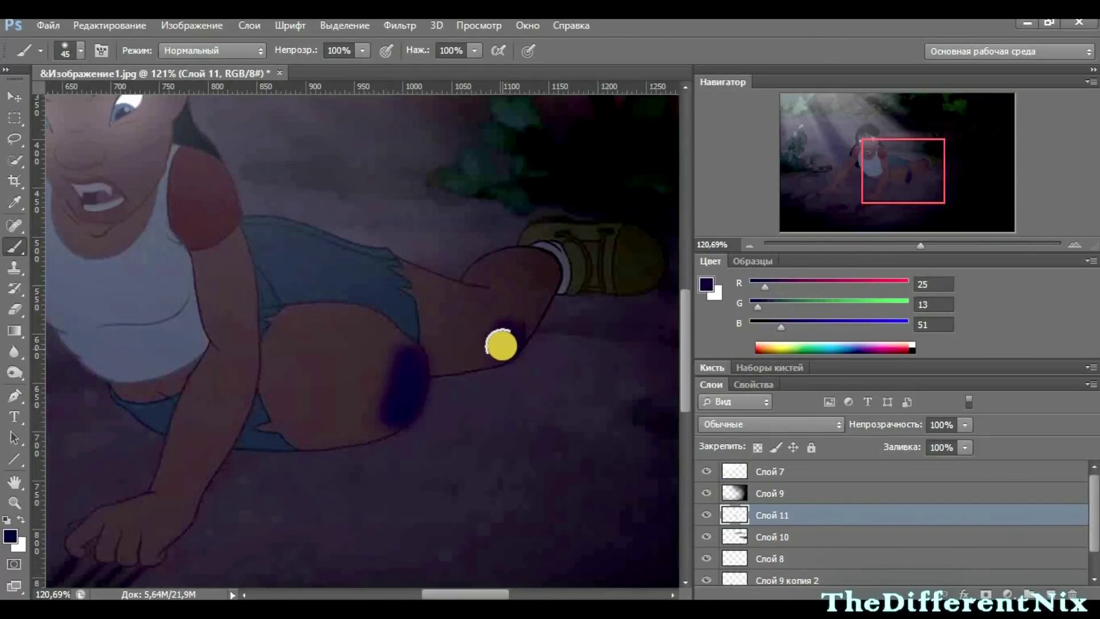
pyautogui.moveTo(489, 595)
pyautogui.mouseDown()
pyautogui.moveTo(437, 582)
pyautogui.moveTo(492, 581)
pyautogui.mouseUp()
pyautogui.click(771, 424)
pyautogui.click(724, 214)
pyautogui.click(757, 424)
pyautogui.click(739, 241)
pyautogui.click(759, 425)
pyautogui.click(737, 228)
# Step: Blur the leg shadows with a 14.1 px Gaussian Blur and shift them slightly
pyautogui.click(399, 25)
pyautogui.moveTo(458, 233)
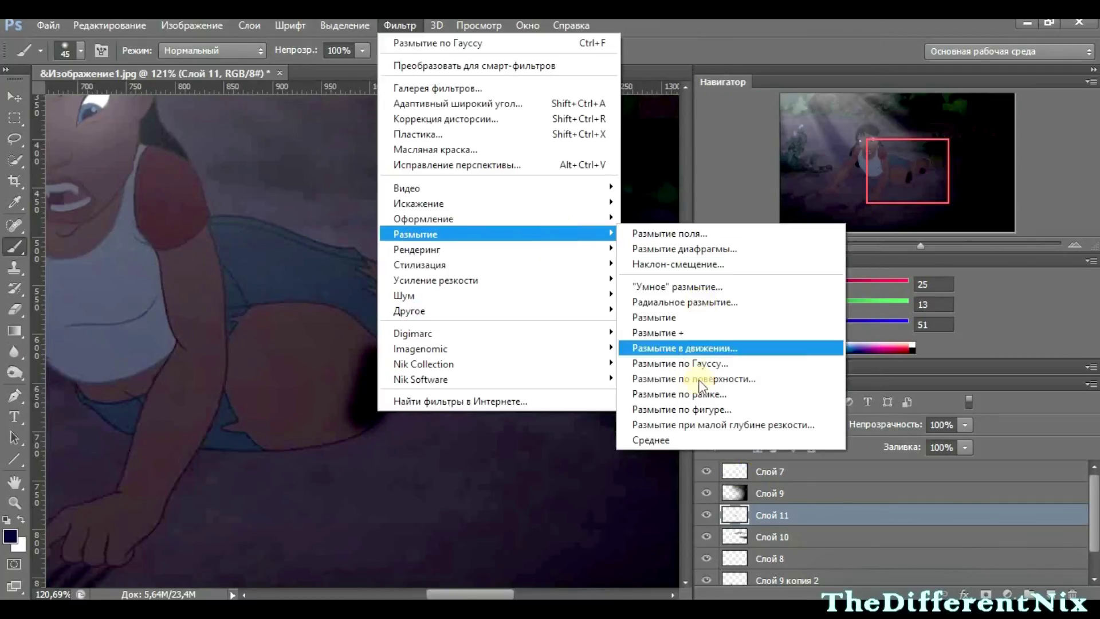
pyautogui.click(680, 363)
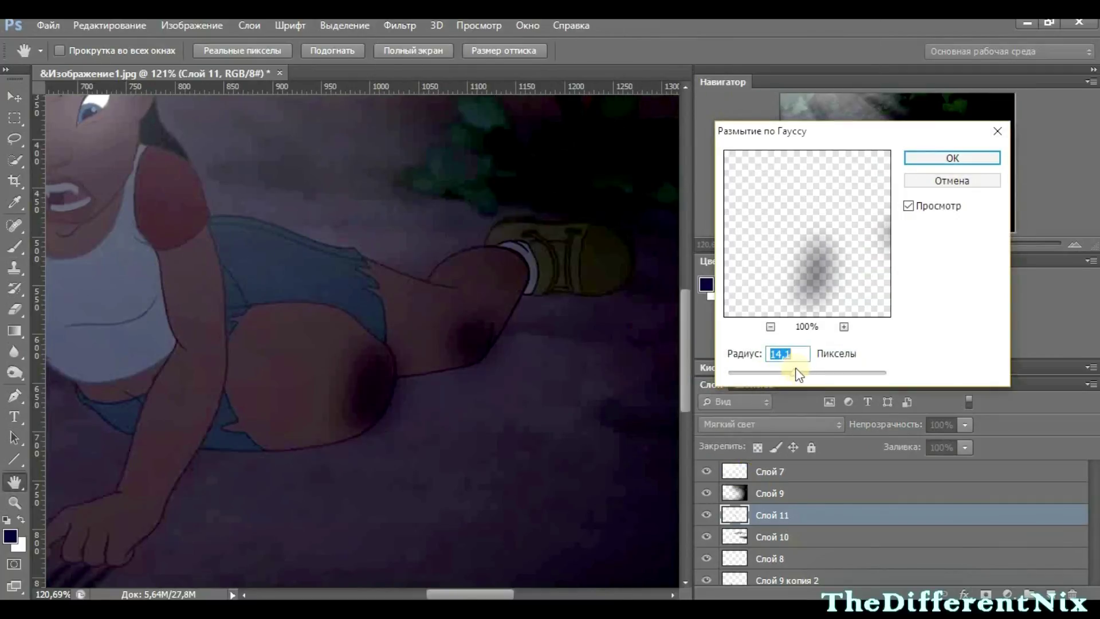
pyautogui.click(929, 157)
pyautogui.click(16, 95)
pyautogui.moveTo(375, 402); pyautogui.dragTo(383, 395)
# Step: Erase the shadow spilling outside the leg outlines with a 36 px eraser and set the layer's opacity to 50%
pyautogui.click(13, 309)
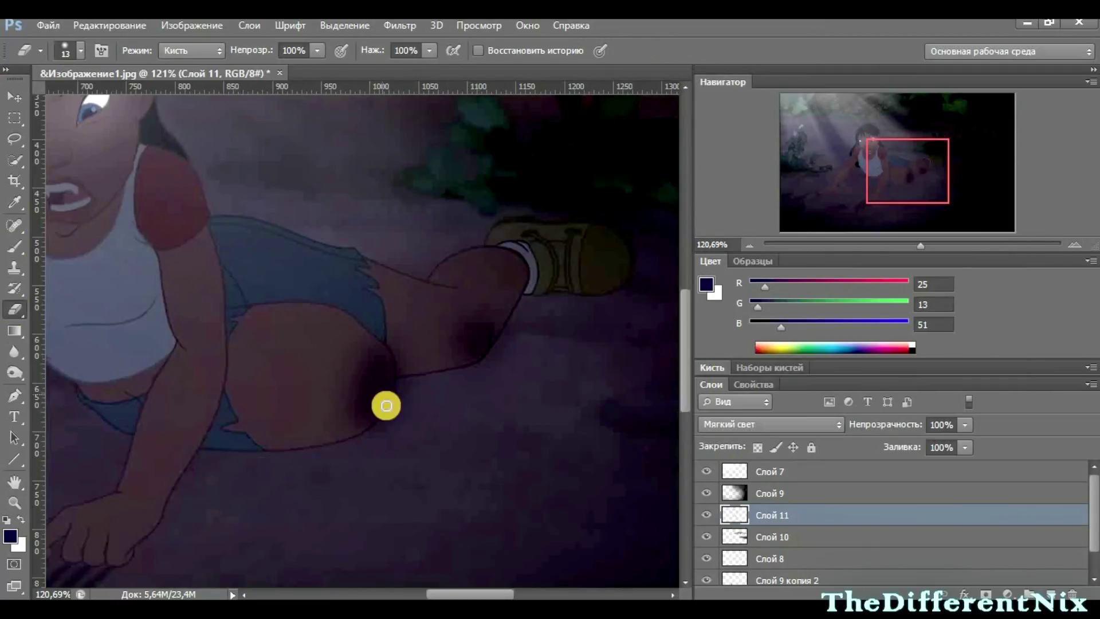
pyautogui.click(77, 51)
pyautogui.click(125, 26)
pyautogui.click(479, 405)
pyautogui.scroll(5, 474, 399)
pyautogui.moveTo(342, 397); pyautogui.dragTo(330, 407)
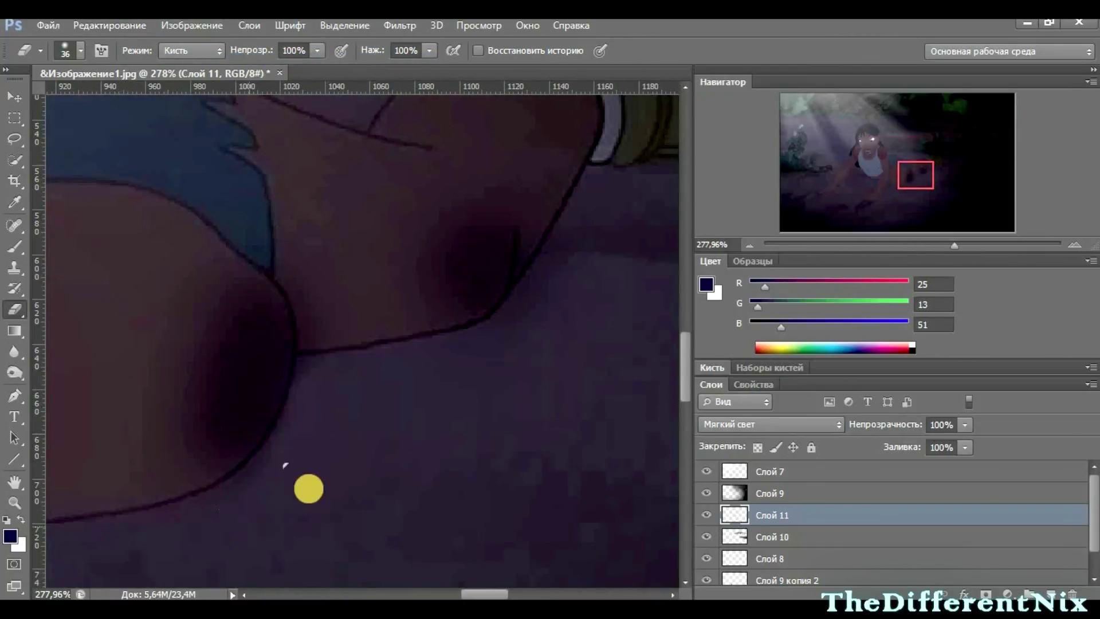
pyautogui.scroll(-6, 305, 504)
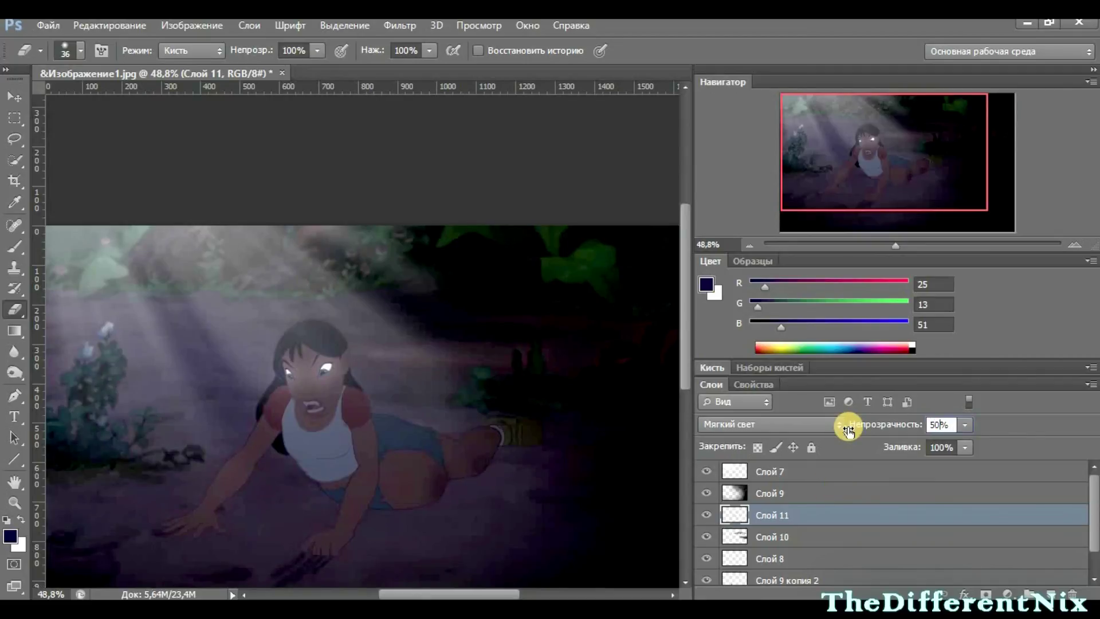
# Step: Paint dark blue shadows on the fingertips of the outstretched hand with an 8 px soft brush on a new layer
pyautogui.scroll(7, 172, 481)
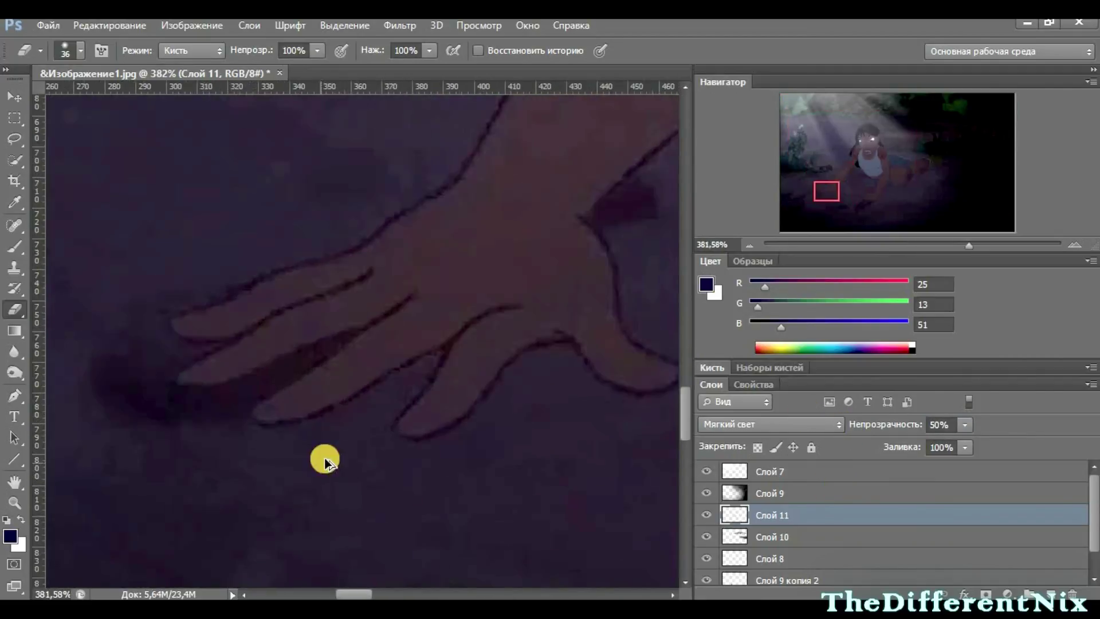
pyautogui.click(1050, 592)
pyautogui.scroll(2, 148, 221)
pyautogui.click(76, 51)
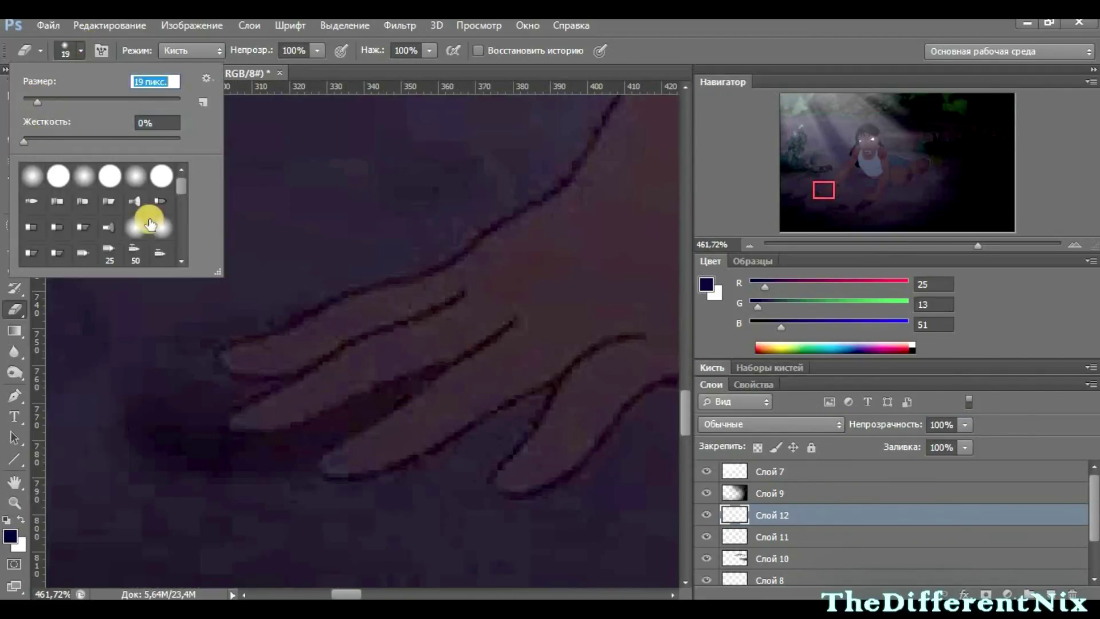
pyautogui.click(27, 102)
pyautogui.click(228, 360)
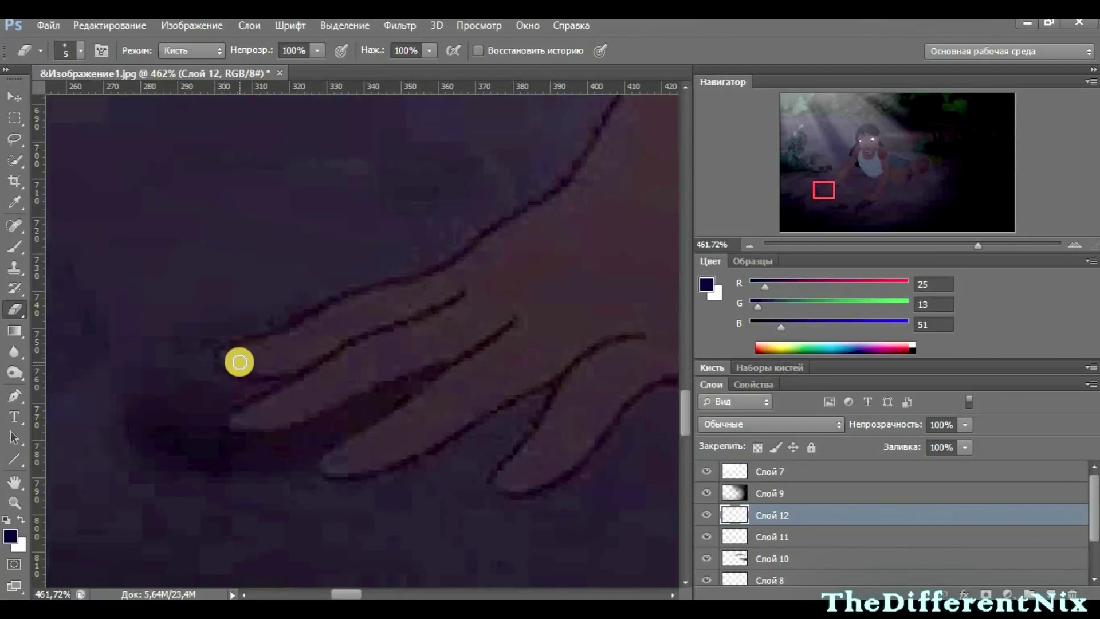
pyautogui.click(15, 246)
pyautogui.click(76, 50)
pyautogui.click(236, 364)
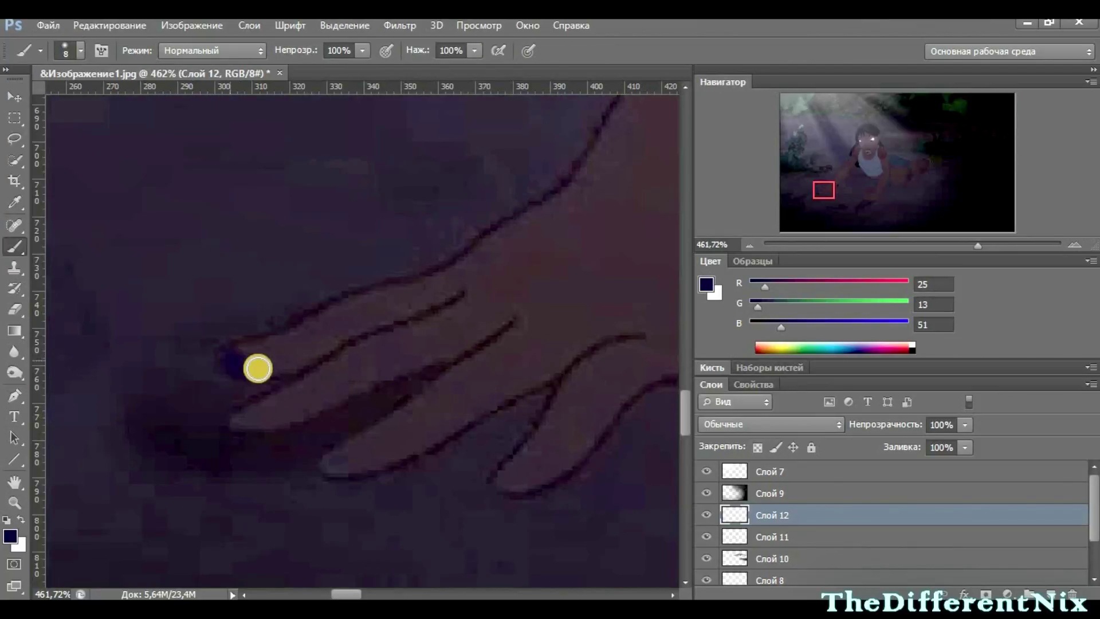
pyautogui.moveTo(333, 473); pyautogui.dragTo(474, 419)
pyautogui.moveTo(346, 594); pyautogui.dragTo(359, 594)
pyautogui.moveTo(275, 479)
pyautogui.mouseDown()
pyautogui.moveTo(339, 464)
pyautogui.moveTo(414, 382)
pyautogui.moveTo(455, 366)
pyautogui.moveTo(485, 374)
pyautogui.moveTo(540, 425)
pyautogui.moveTo(602, 425)
pyautogui.mouseUp()
# Step: Paint the same dark blue shadows on the fingertips of the other hand, above the claw marks
pyautogui.scroll(-4, 545, 285)
pyautogui.moveTo(366, 594); pyautogui.dragTo(423, 594)
pyautogui.scroll(3, 476, 389)
pyautogui.scroll(1, 475, 392)
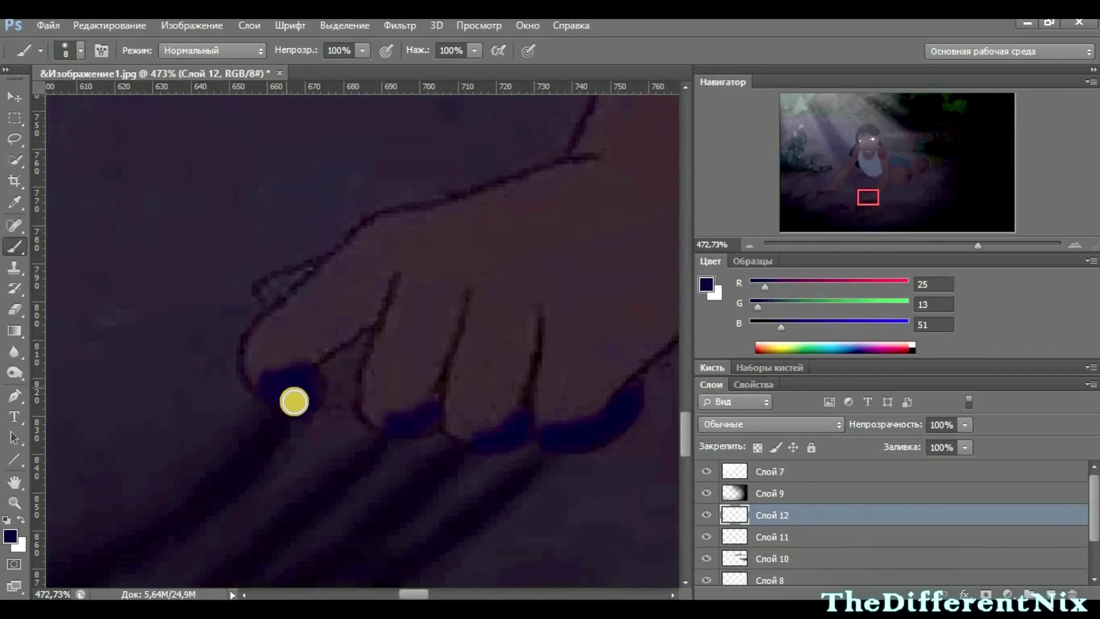
pyautogui.scroll(-5, 271, 290)
# Step: Set the fingertip shadow layer to Soft Light and soften it with a Gaussian Blur
pyautogui.moveTo(395, 594); pyautogui.dragTo(360, 594)
pyautogui.click(773, 423)
pyautogui.click(739, 228)
pyautogui.click(400, 26)
pyautogui.moveTo(545, 231)
pyautogui.click(653, 358)
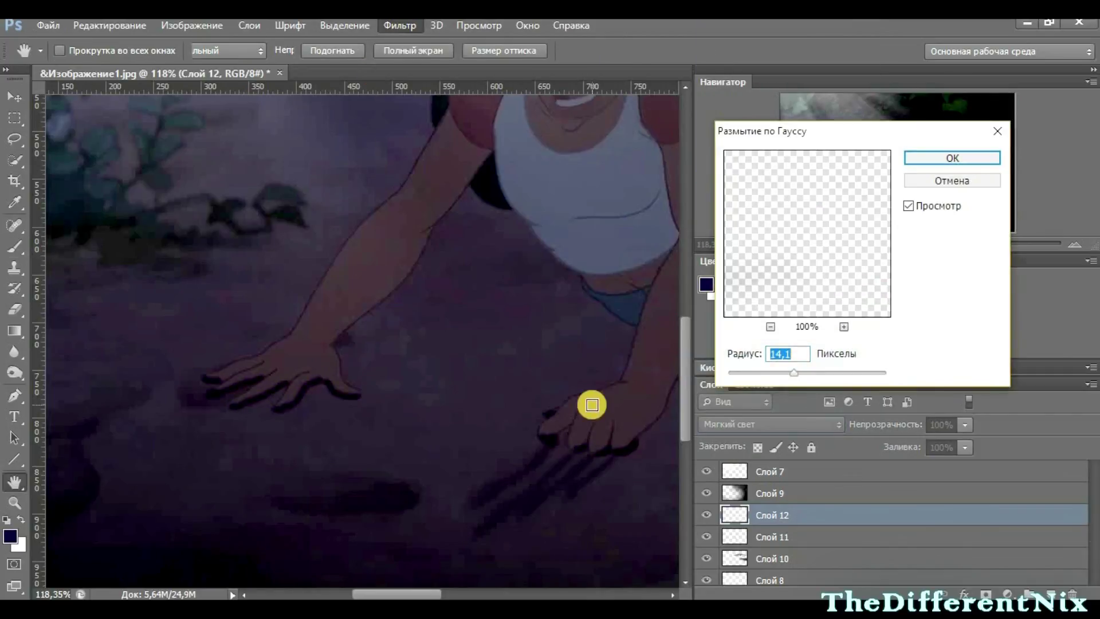
pyautogui.moveTo(780, 372); pyautogui.dragTo(771, 373)
pyautogui.click(952, 158)
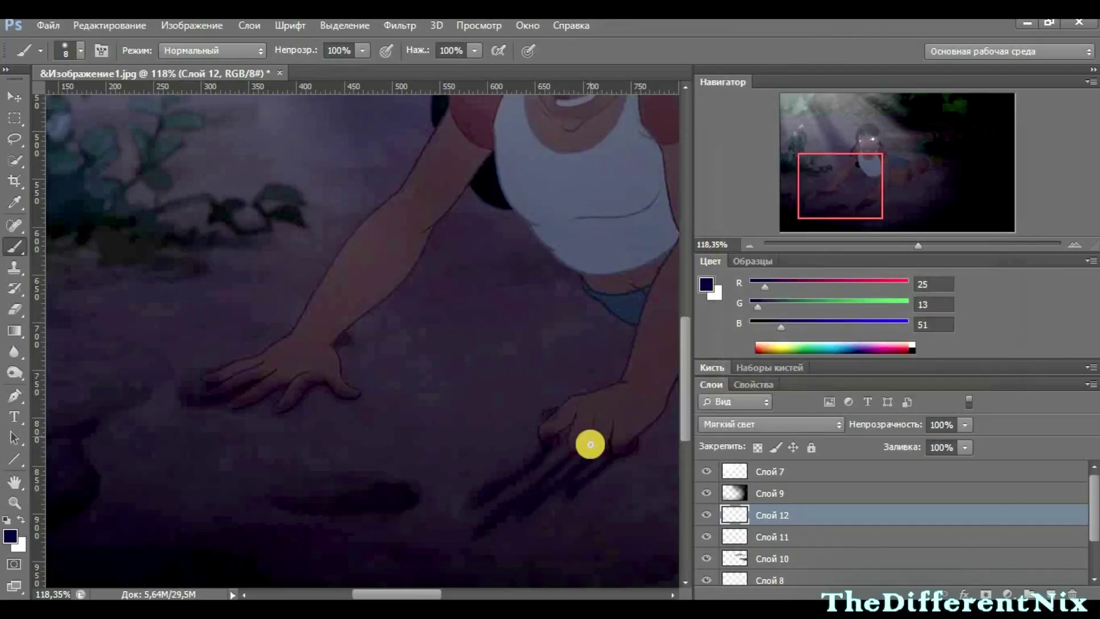
# Step: Cover the whole character silhouette with gray using a 114 px soft brush on a new layer and clear the selection
pyautogui.scroll(2, 596, 441)
pyautogui.scroll(-3, 447, 351)
pyautogui.click(770, 262)
pyautogui.click(958, 272)
pyautogui.click(81, 50)
pyautogui.click(69, 104)
pyautogui.moveTo(343, 192)
pyautogui.mouseDown()
pyautogui.moveTo(378, 175)
pyautogui.moveTo(162, 411)
pyautogui.moveTo(402, 215)
pyautogui.moveTo(386, 493)
pyautogui.moveTo(609, 351)
pyautogui.moveTo(462, 386)
pyautogui.moveTo(389, 366)
pyautogui.mouseUp()
pyautogui.rightClick(389, 366)
pyautogui.moveTo(687, 309)
pyautogui.mouseDown()
pyautogui.moveTo(687, 326)
pyautogui.moveTo(687, 313)
pyautogui.mouseUp()
pyautogui.click(370, 24)
pyautogui.click(376, 61)
# Step: Set the gray silhouette layer to Soft Light and show layers Слой 9 and Слой 7 again
pyautogui.click(771, 427)
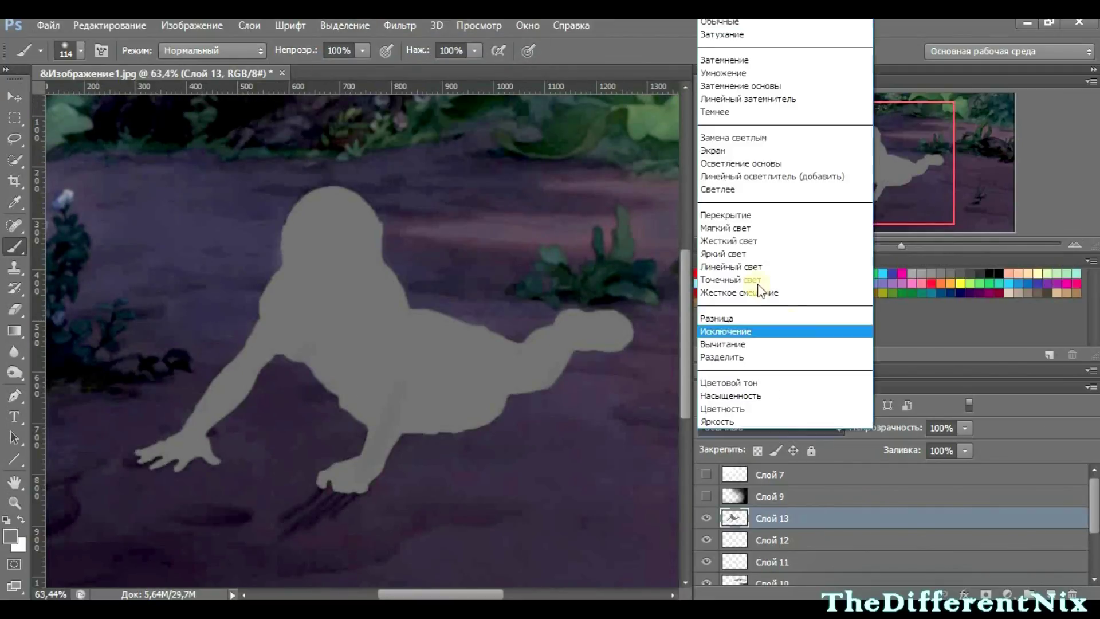
pyautogui.click(749, 231)
pyautogui.click(707, 496)
pyautogui.click(707, 474)
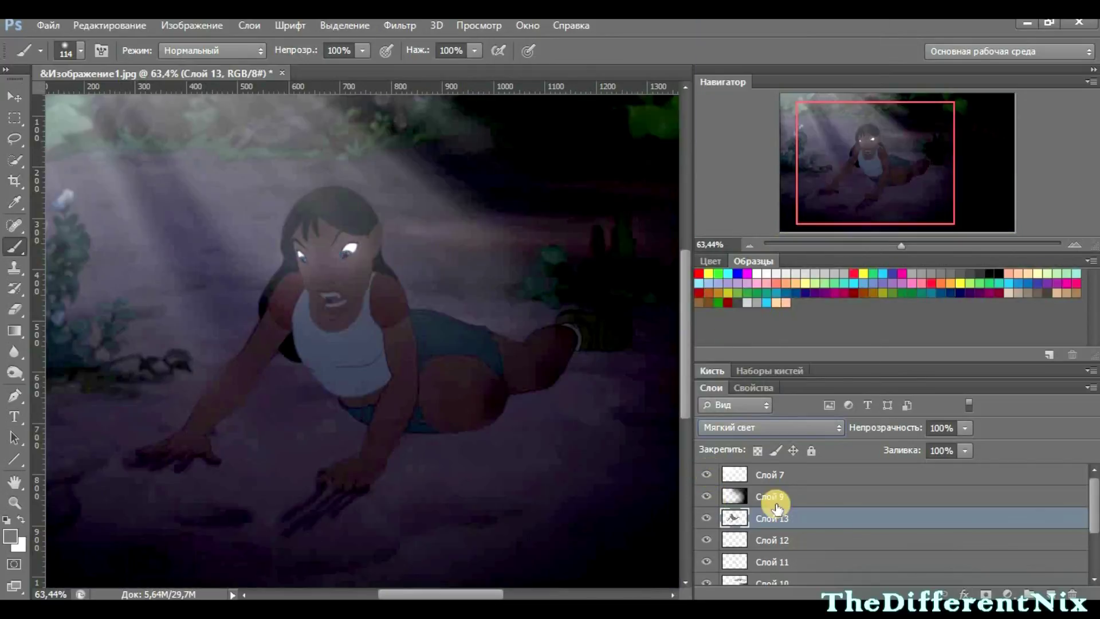
# Step: Add a mask to the silhouette layer and paint black with an 85 px soft brush over the lit face, torso and arms
pyautogui.click(711, 261)
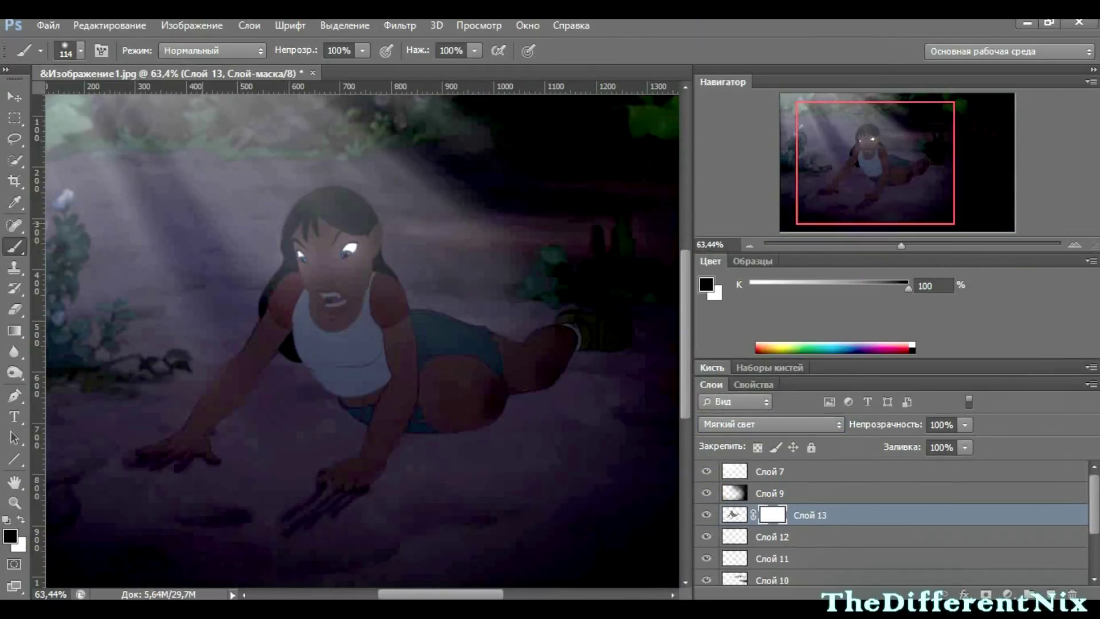
pyautogui.click(87, 99)
pyautogui.click(319, 271)
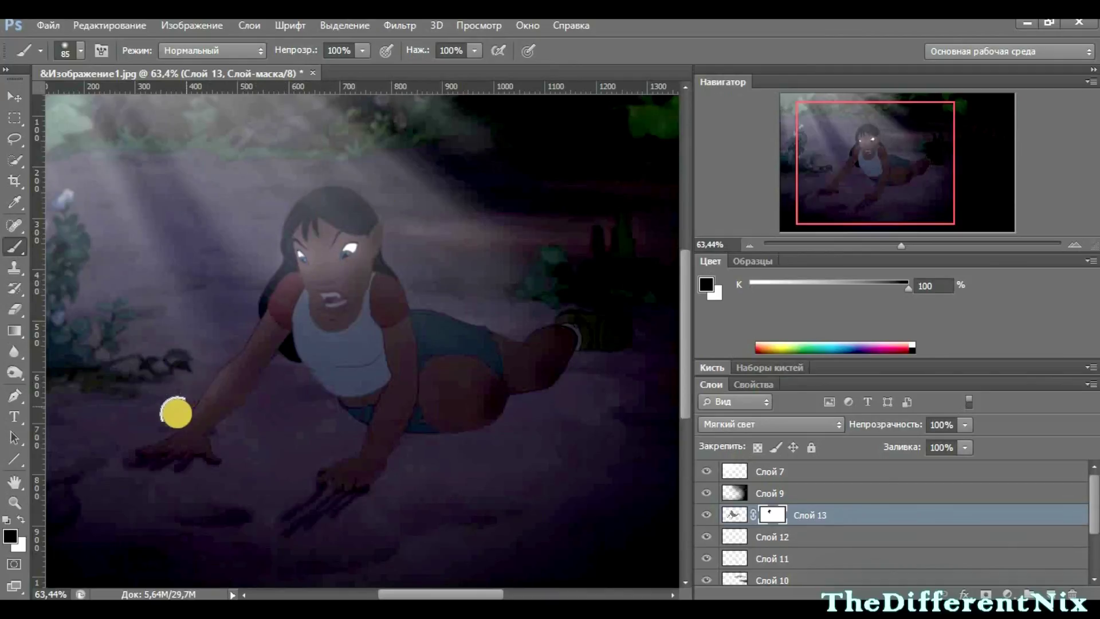
pyautogui.moveTo(302, 328); pyautogui.dragTo(284, 387)
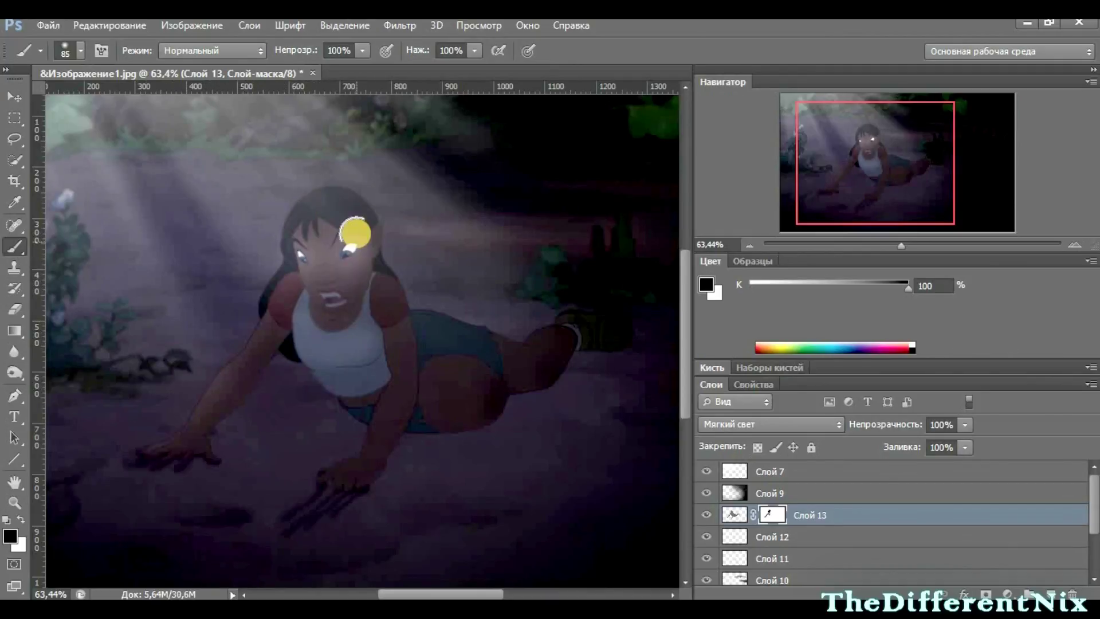
pyautogui.scroll(-2, 384, 284)
pyautogui.moveTo(385, 277)
pyautogui.mouseDown()
pyautogui.moveTo(392, 336)
pyautogui.moveTo(368, 405)
pyautogui.mouseUp()
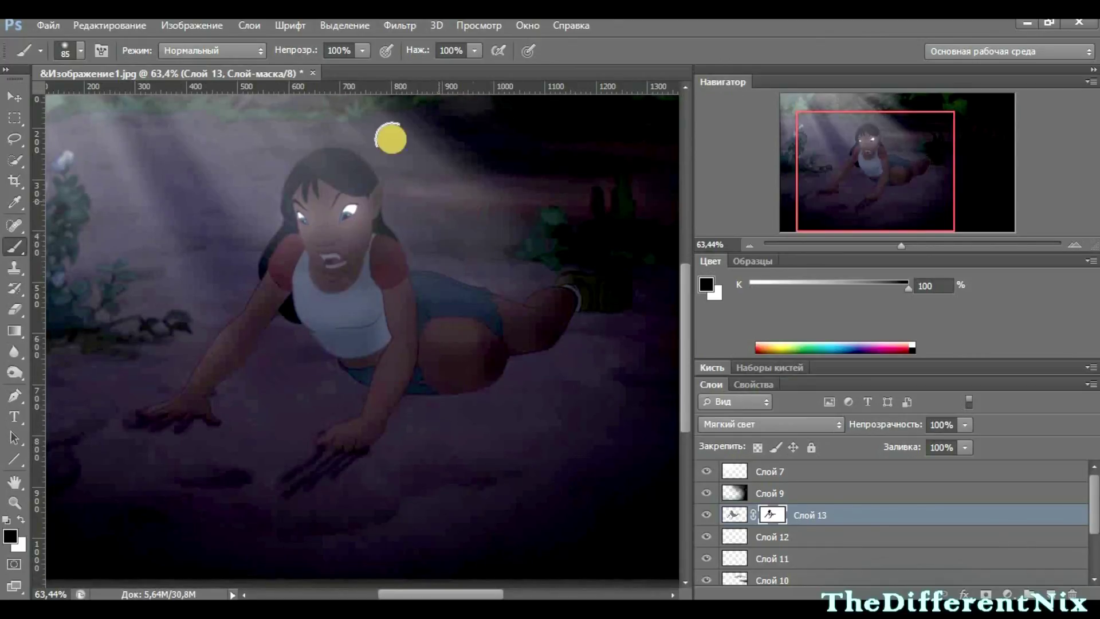
pyautogui.scroll(1, 225, 250)
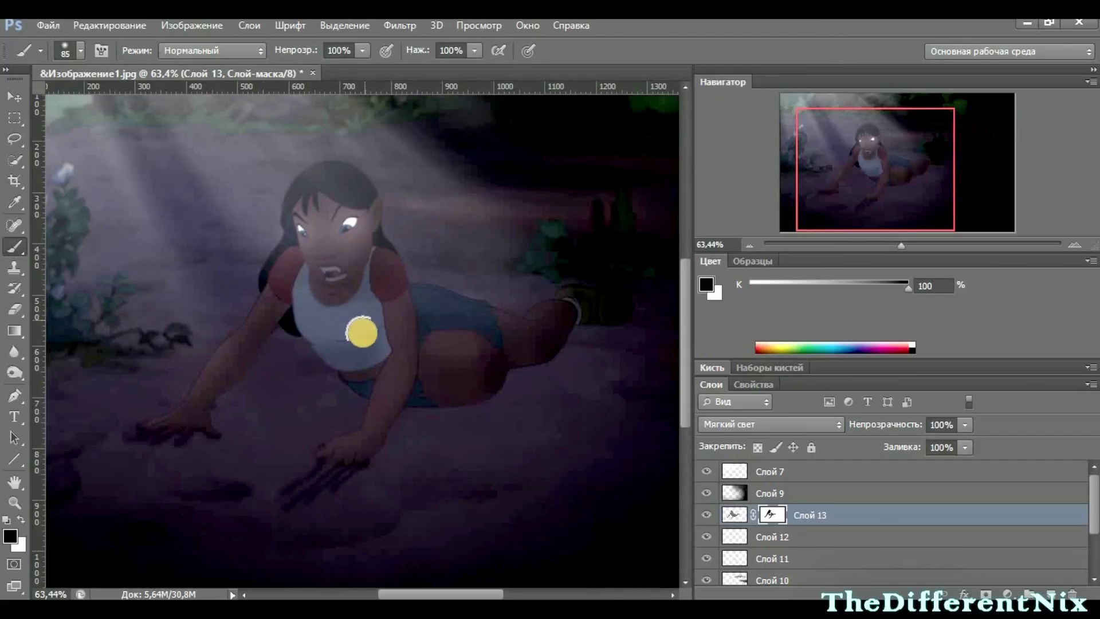
pyautogui.scroll(1, 233, 323)
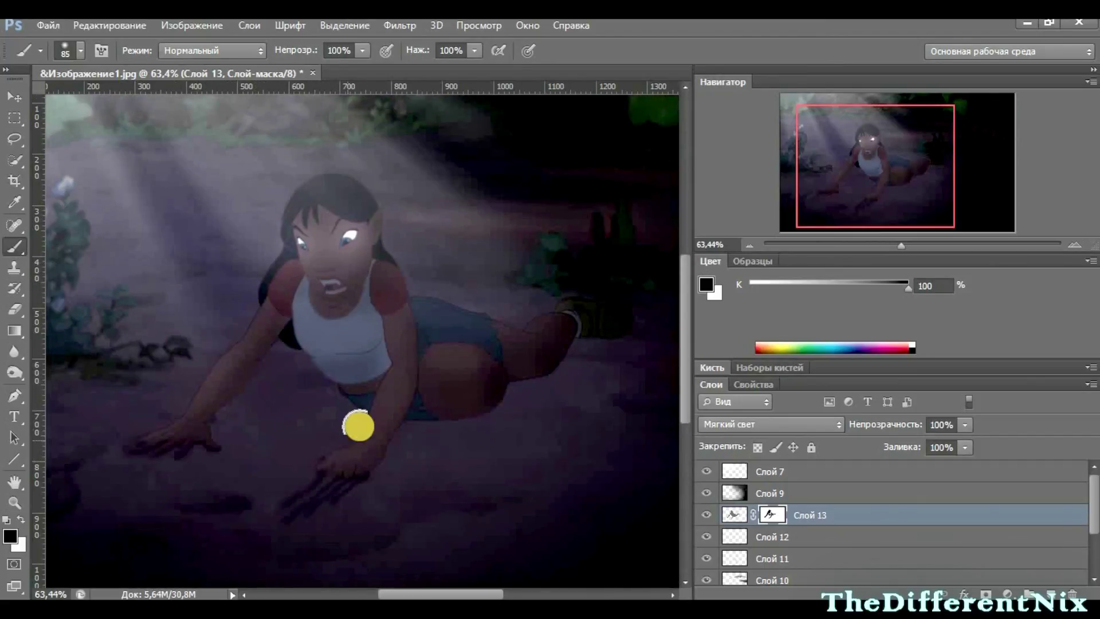
pyautogui.scroll(2, 618, 473)
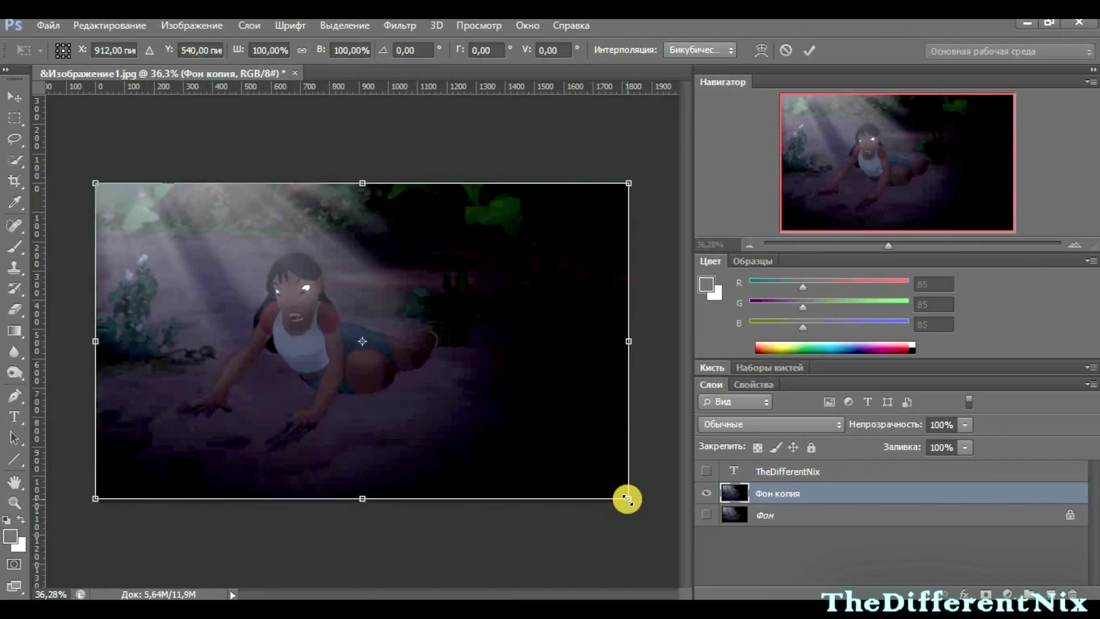
# Step: Enlarge the background copy to about 112.7% and apply the Color Efex Pro 3.0 Brilliance/Warmth filter
pyautogui.moveTo(626, 498); pyautogui.dragTo(681, 537)
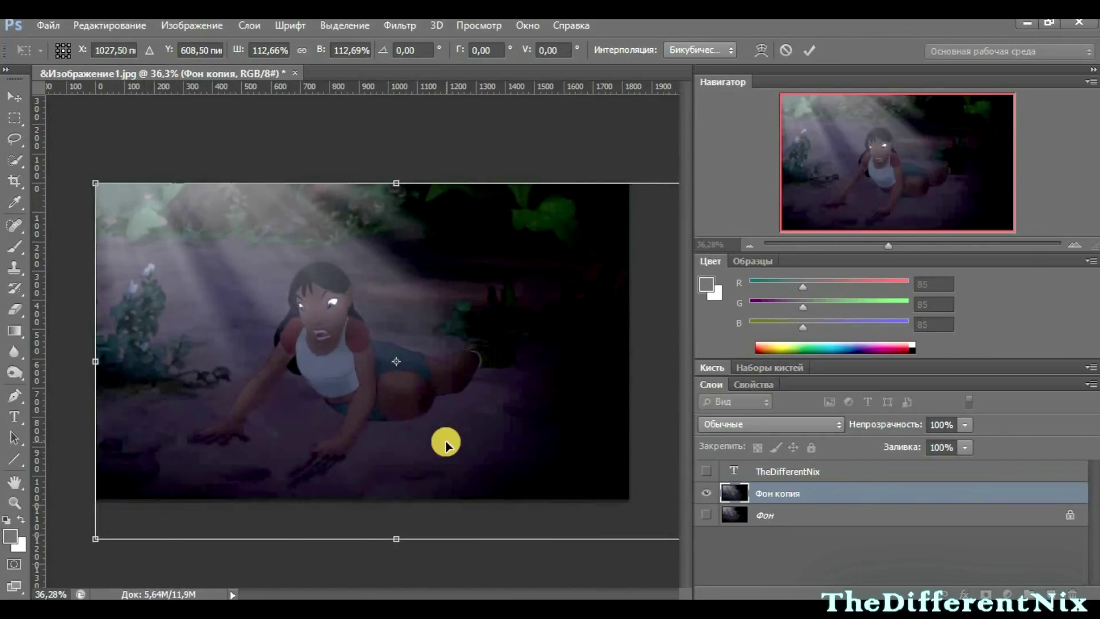
pyautogui.click(808, 51)
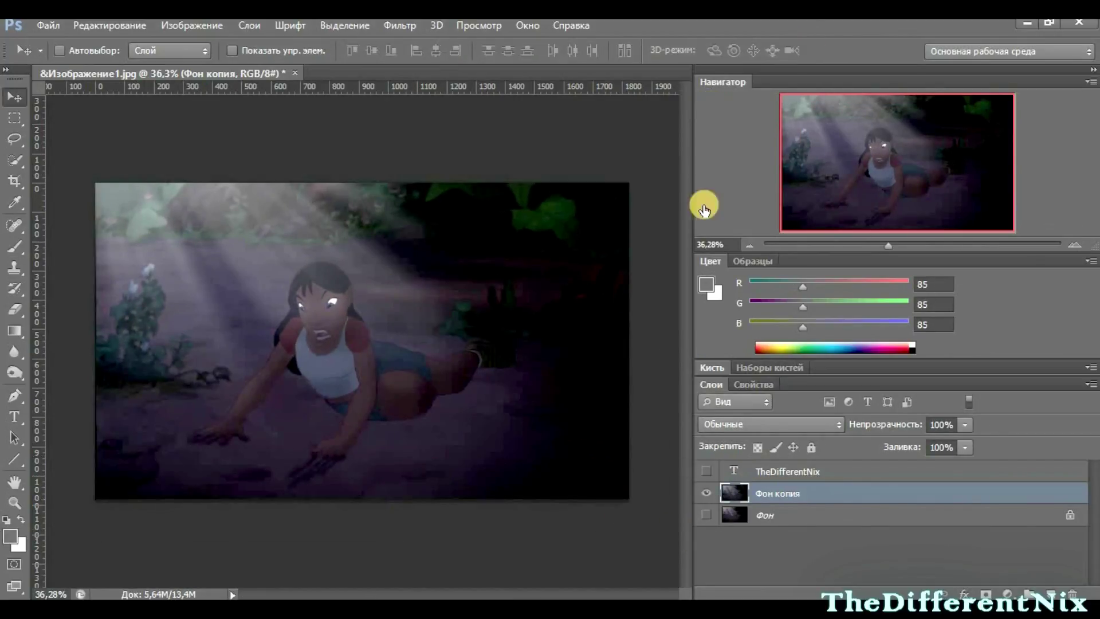
pyautogui.click(399, 25)
pyautogui.click(645, 376)
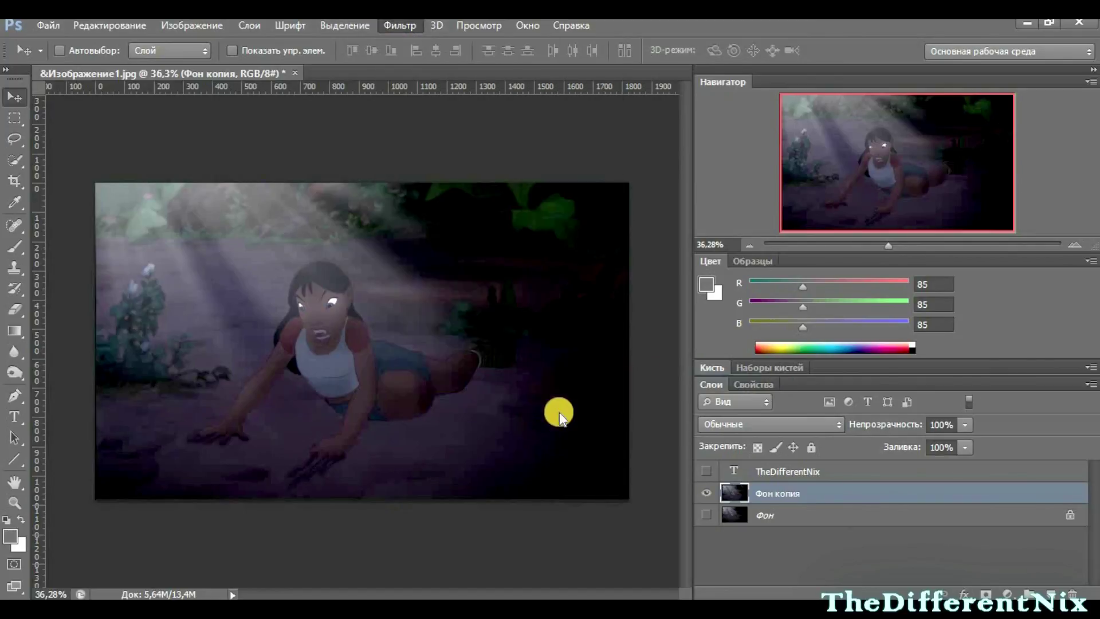
pyautogui.click(941, 554)
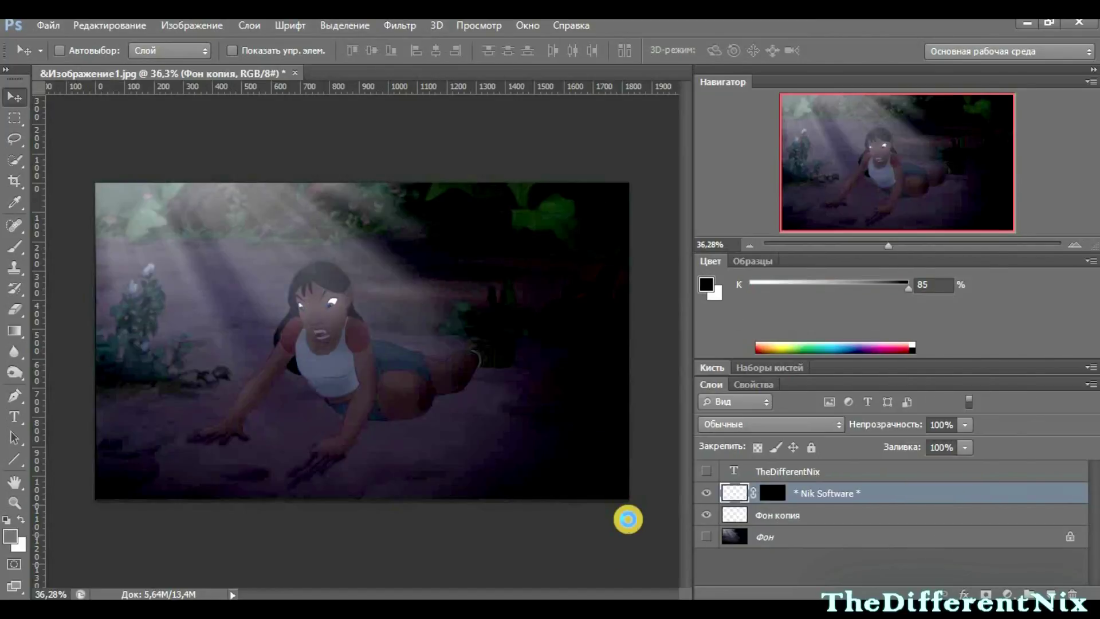
pyautogui.scroll(5, 279, 307)
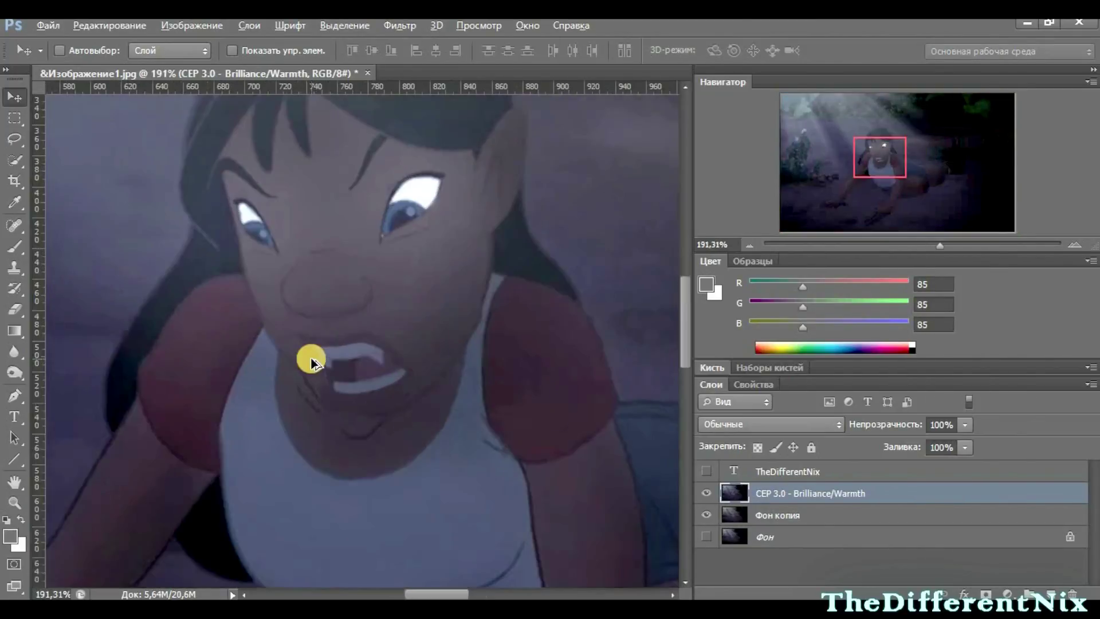
pyautogui.scroll(-6, 310, 357)
pyautogui.scroll(-4, 195, 471)
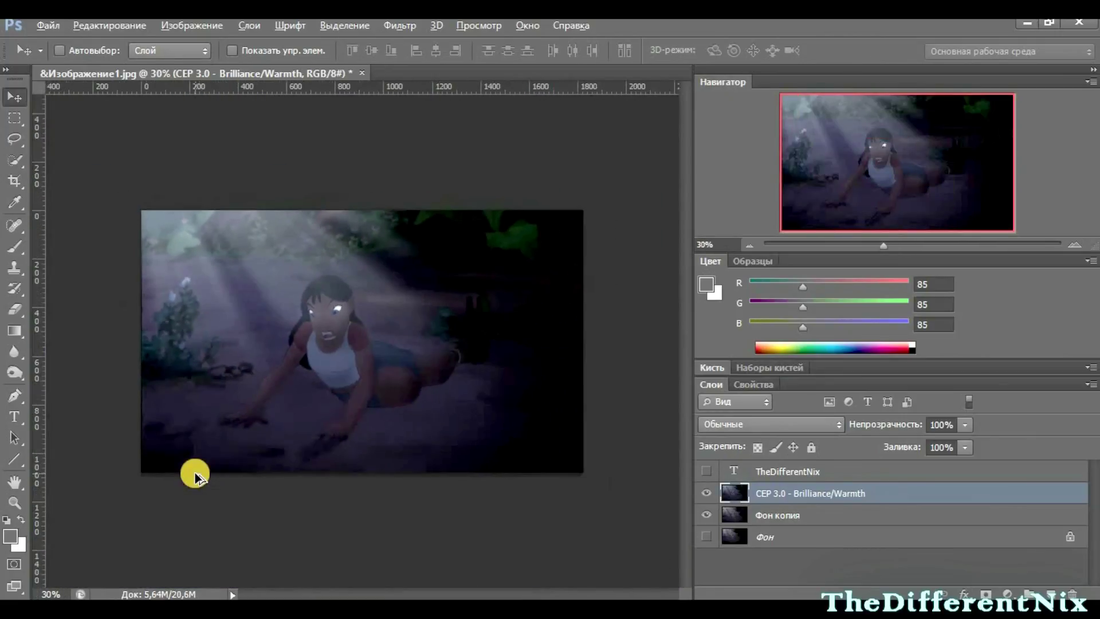
# Step: Show the TheDifferentNix text layer and position it in the lower-left corner of the image
pyautogui.scroll(2, 201, 464)
pyautogui.click(705, 468)
pyautogui.moveTo(156, 493)
pyautogui.mouseDown()
pyautogui.moveTo(152, 471)
pyautogui.moveTo(145, 493)
pyautogui.mouseUp()
pyautogui.click(823, 470)
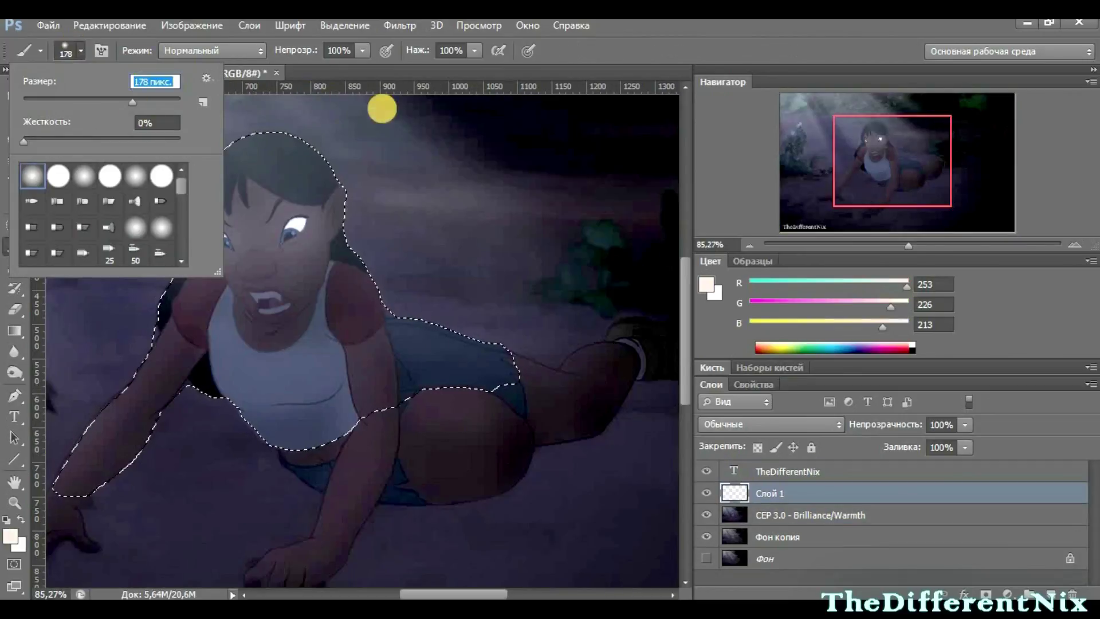
# Step: Paint pale cream rim light along the hair, shoulders, arm and hip inside the selection with a 178 px soft brush
pyautogui.moveTo(240, 143); pyautogui.dragTo(166, 128)
pyautogui.click(109, 25)
pyautogui.click(184, 59)
pyautogui.moveTo(684, 295); pyautogui.dragTo(685, 272)
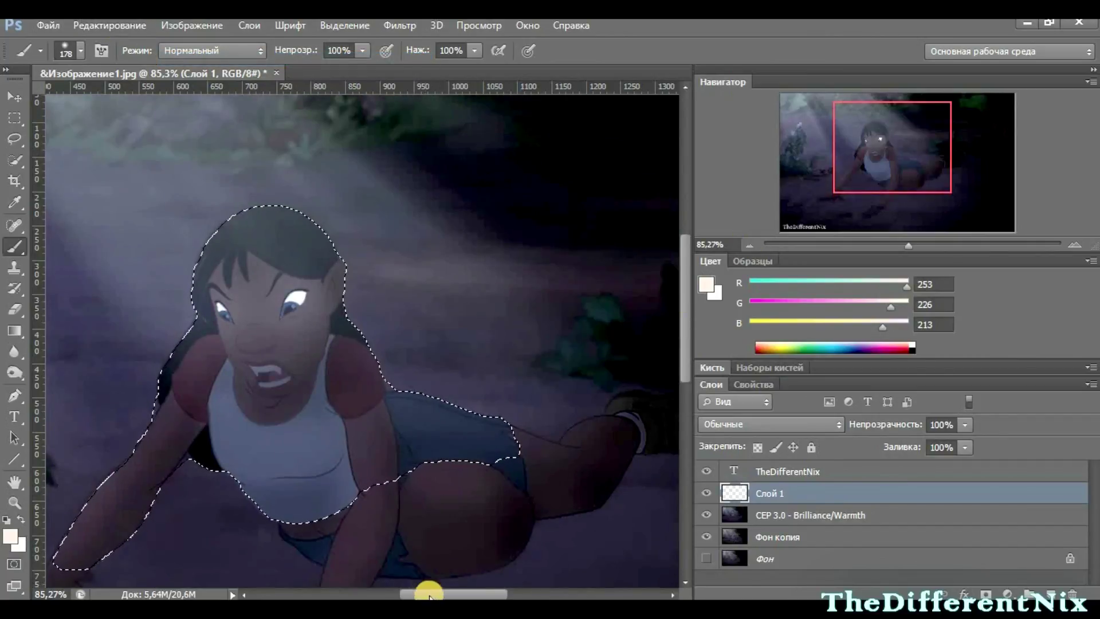
pyautogui.moveTo(425, 594); pyautogui.dragTo(402, 593)
pyautogui.moveTo(326, 200)
pyautogui.mouseDown()
pyautogui.moveTo(275, 262)
pyautogui.moveTo(214, 417)
pyautogui.moveTo(195, 550)
pyautogui.mouseUp()
pyautogui.moveTo(344, 218)
pyautogui.mouseDown()
pyautogui.moveTo(461, 189)
pyautogui.moveTo(311, 177)
pyautogui.moveTo(540, 329)
pyautogui.moveTo(653, 437)
pyautogui.mouseUp()
pyautogui.moveTo(424, 585); pyautogui.dragTo(441, 589)
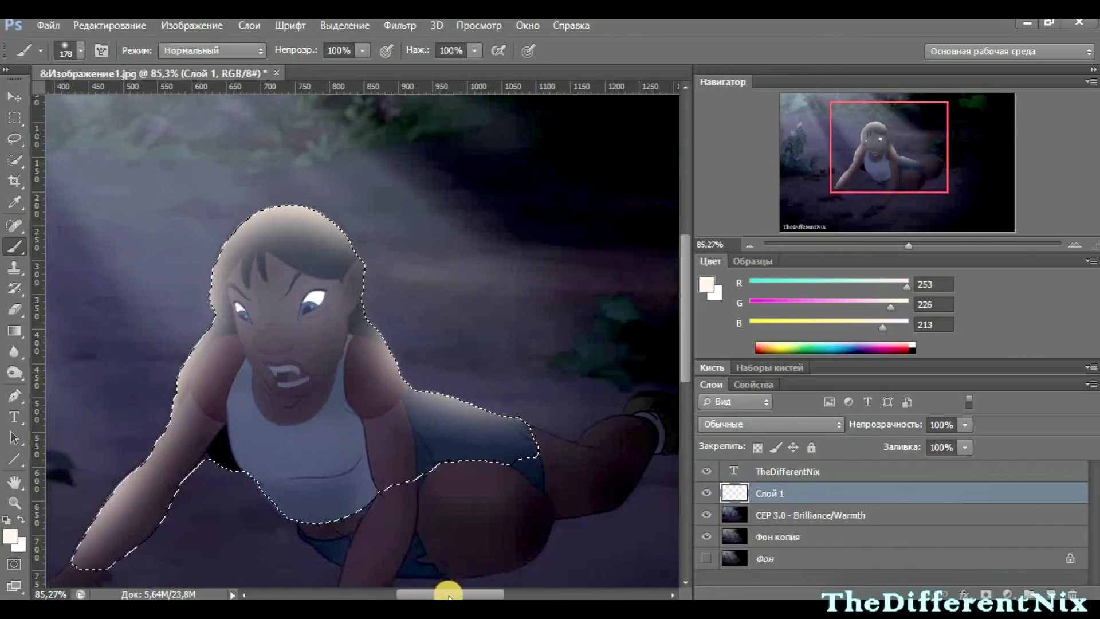
# Step: Erase the excess rim light from the body with a 176 px soft eraser and clear the selection
pyautogui.click(12, 311)
pyautogui.click(81, 50)
pyautogui.moveTo(492, 535)
pyautogui.mouseDown()
pyautogui.moveTo(542, 469)
pyautogui.moveTo(386, 476)
pyautogui.mouseUp()
pyautogui.moveTo(302, 304)
pyautogui.mouseDown()
pyautogui.moveTo(292, 255)
pyautogui.moveTo(242, 380)
pyautogui.moveTo(138, 452)
pyautogui.moveTo(123, 430)
pyautogui.moveTo(128, 445)
pyautogui.moveTo(224, 390)
pyautogui.moveTo(299, 407)
pyautogui.moveTo(354, 394)
pyautogui.moveTo(368, 424)
pyautogui.moveTo(294, 319)
pyautogui.moveTo(297, 385)
pyautogui.mouseUp()
pyautogui.click(344, 25)
pyautogui.click(378, 46)
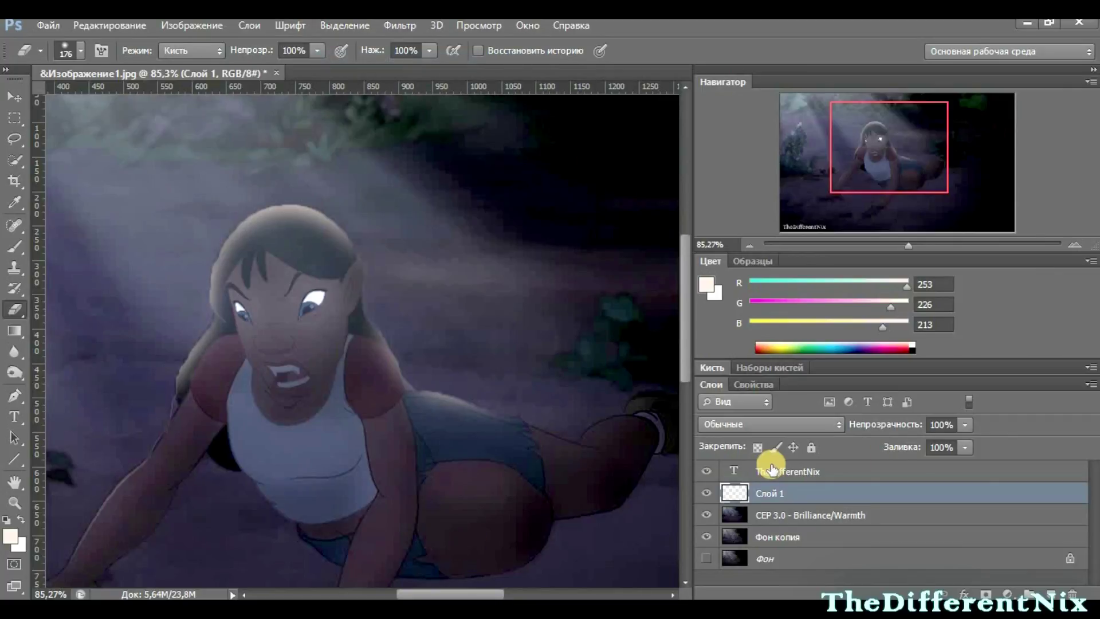
# Step: Blur the rim light with a 2.9 px Gaussian Blur and set its layer's opacity to 50%
pyautogui.click(399, 25)
pyautogui.moveTo(452, 234)
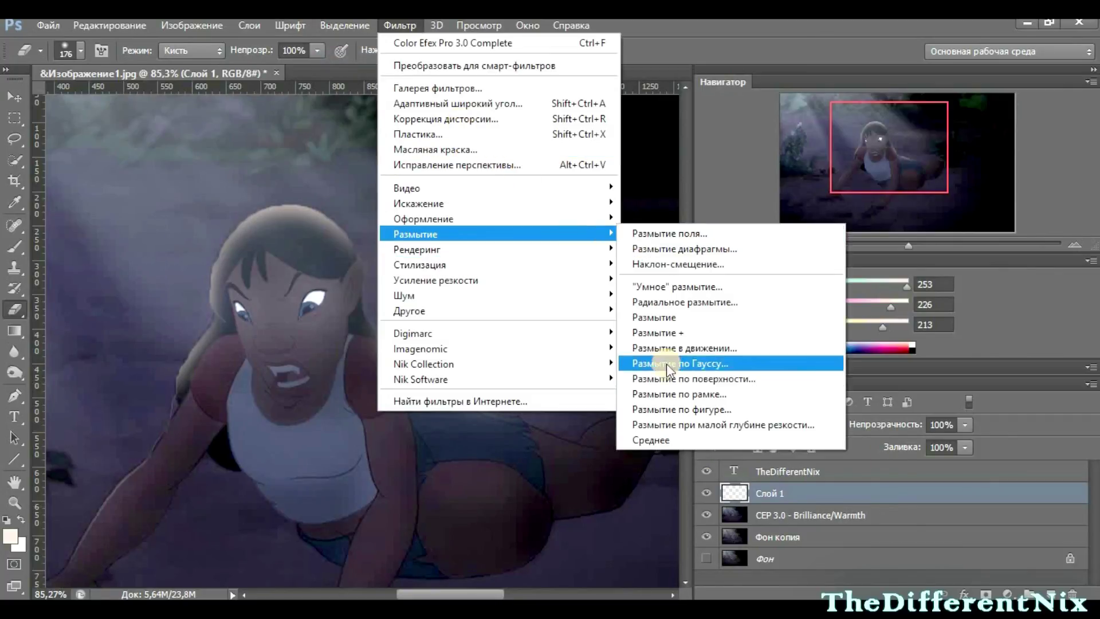
pyautogui.click(695, 233)
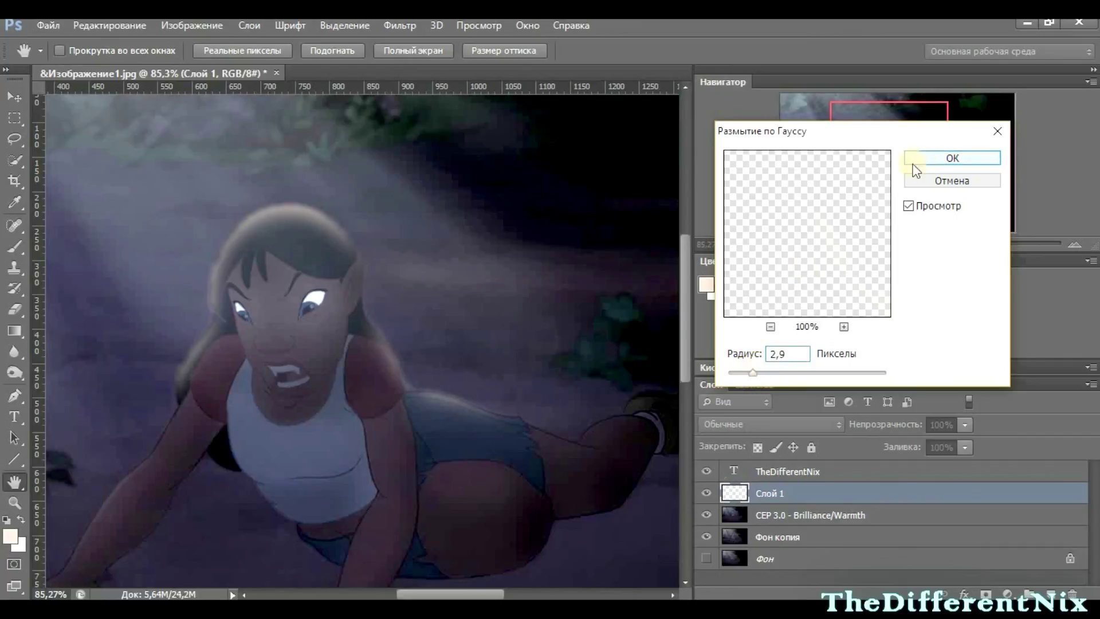
pyautogui.click(922, 162)
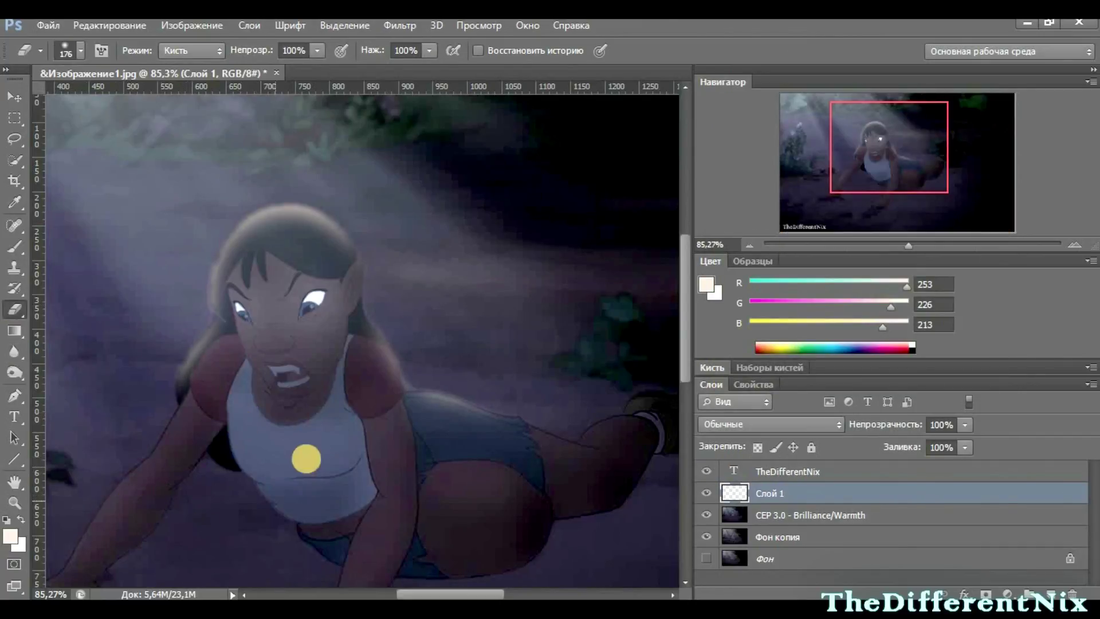
pyautogui.moveTo(942, 424); pyautogui.dragTo(828, 348)
pyautogui.write('50')
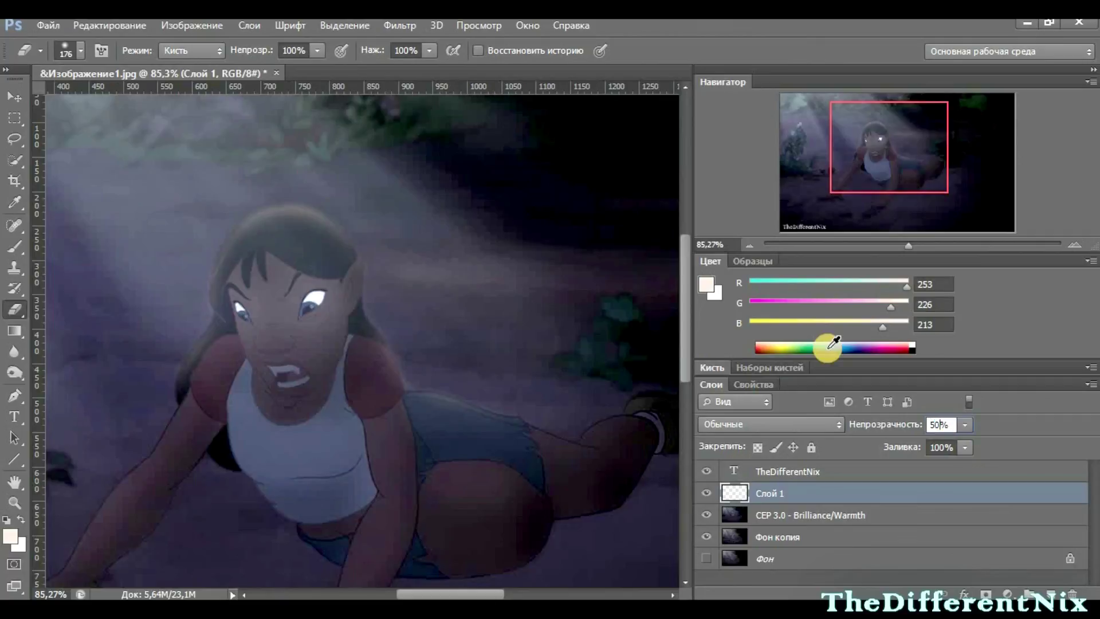
pyautogui.press('Return')
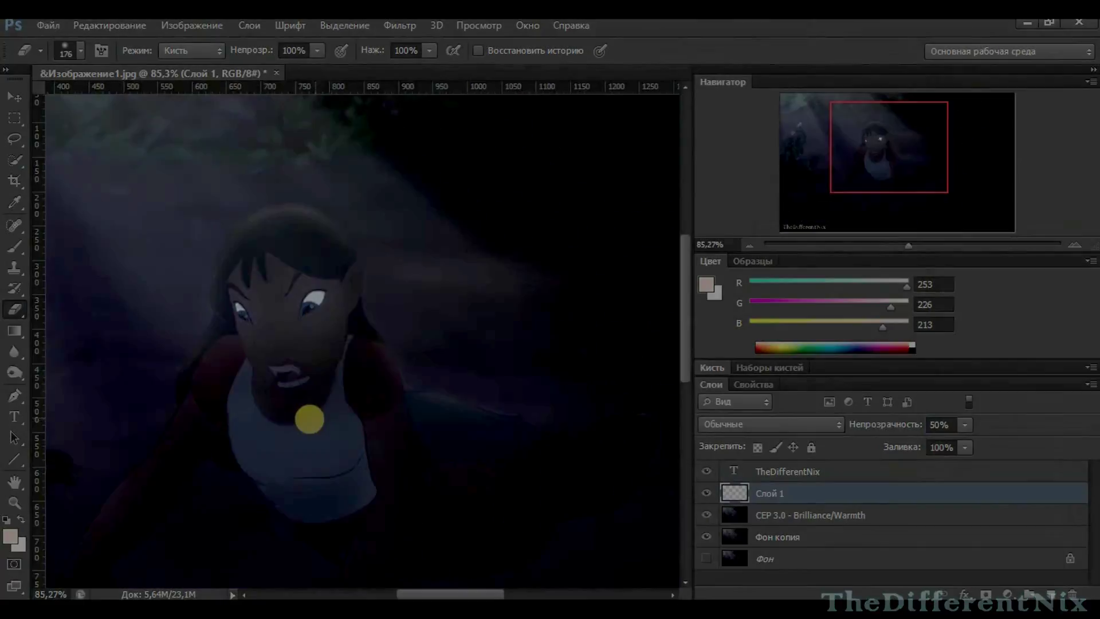